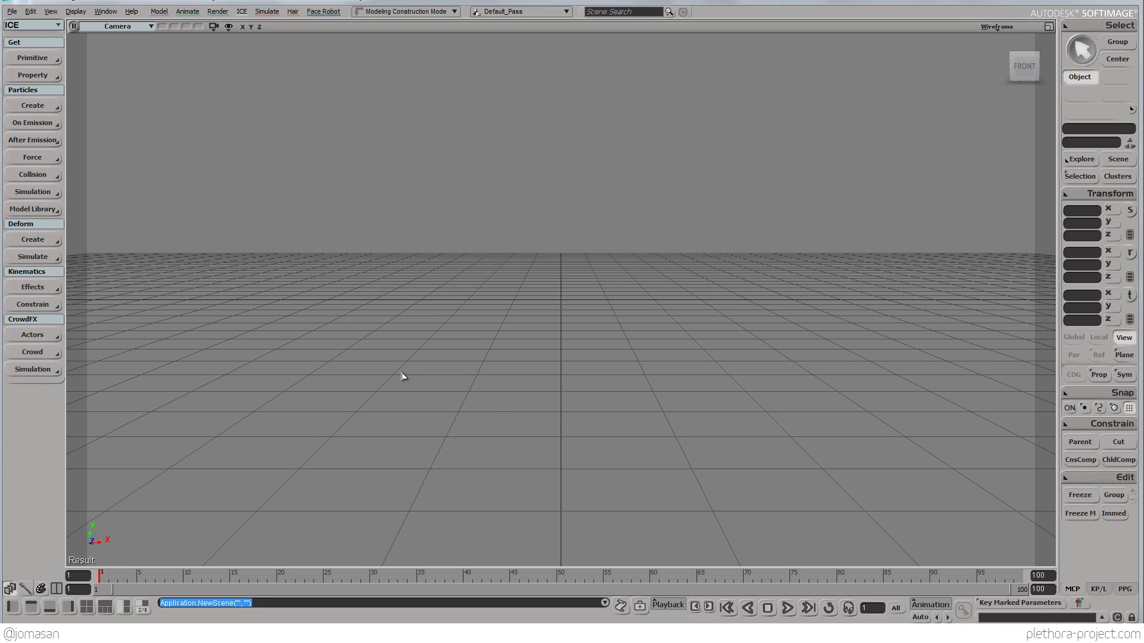
left_click(48, 23)
left_click(30, 37)
left_click(33, 26)
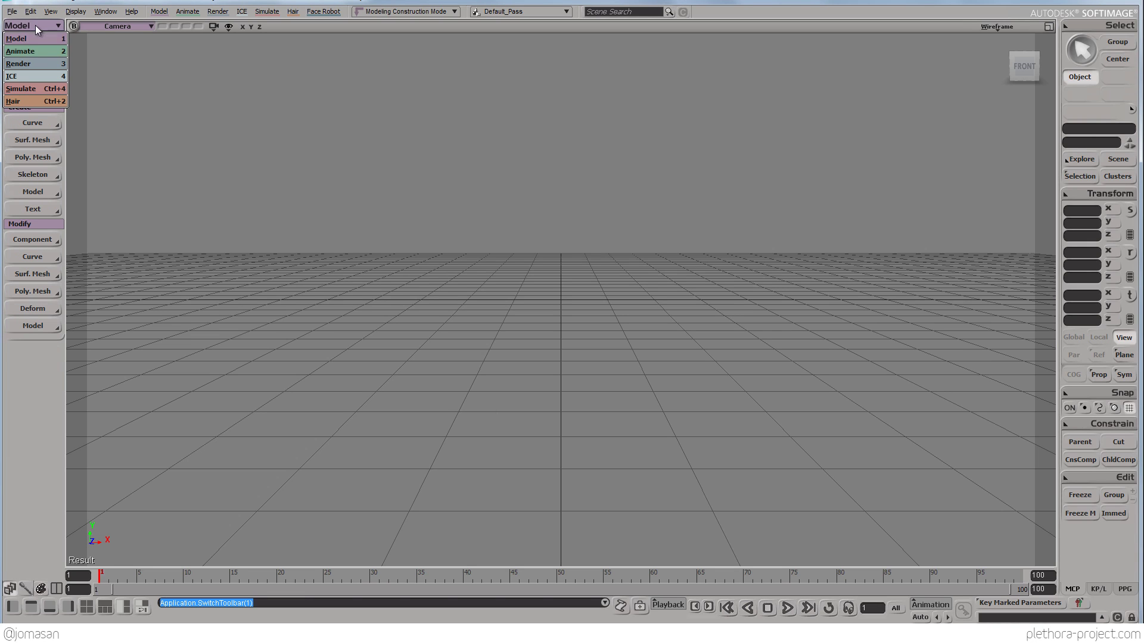
left_click(22, 75)
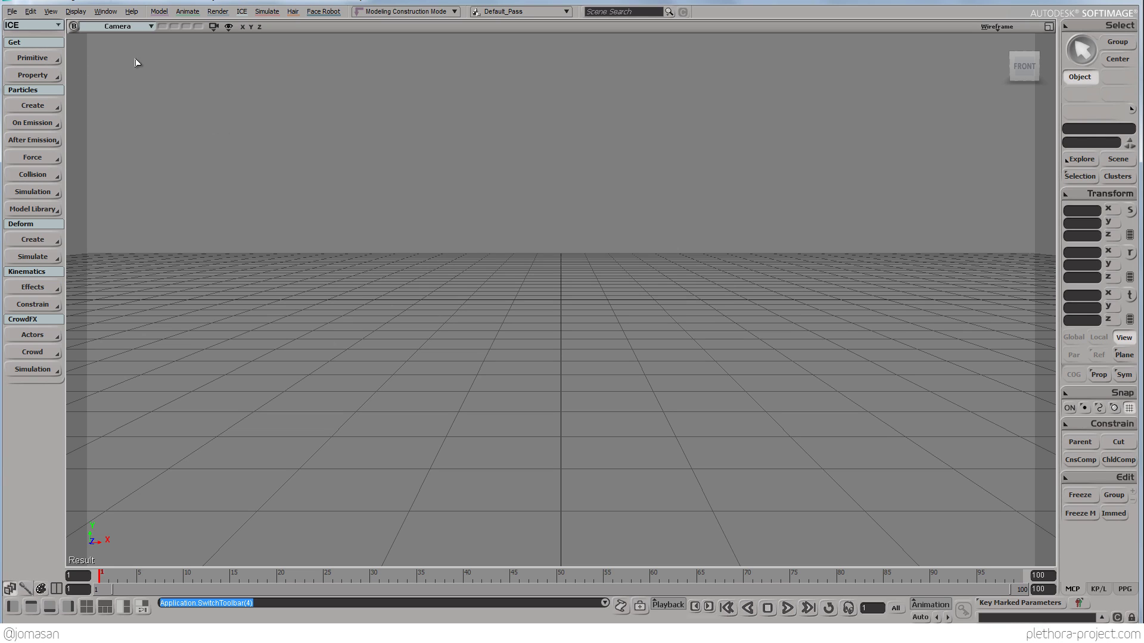
Step: Create a polygon mesh cube primitive in the scene
left_click(160, 12)
mouse_move(176, 43)
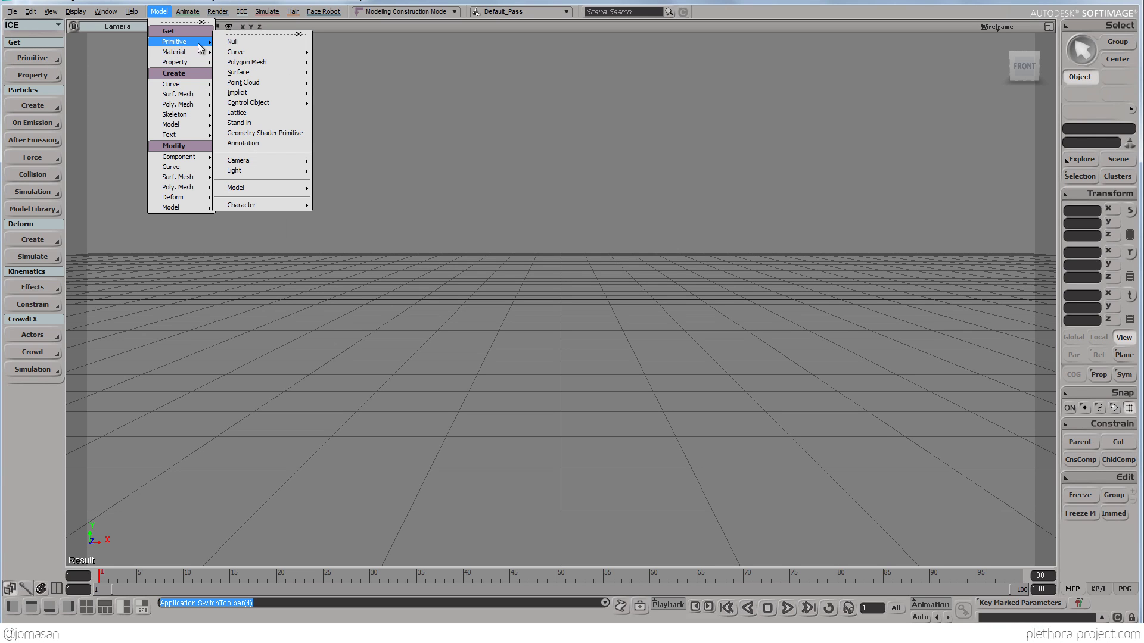
mouse_move(247, 63)
left_click(348, 72)
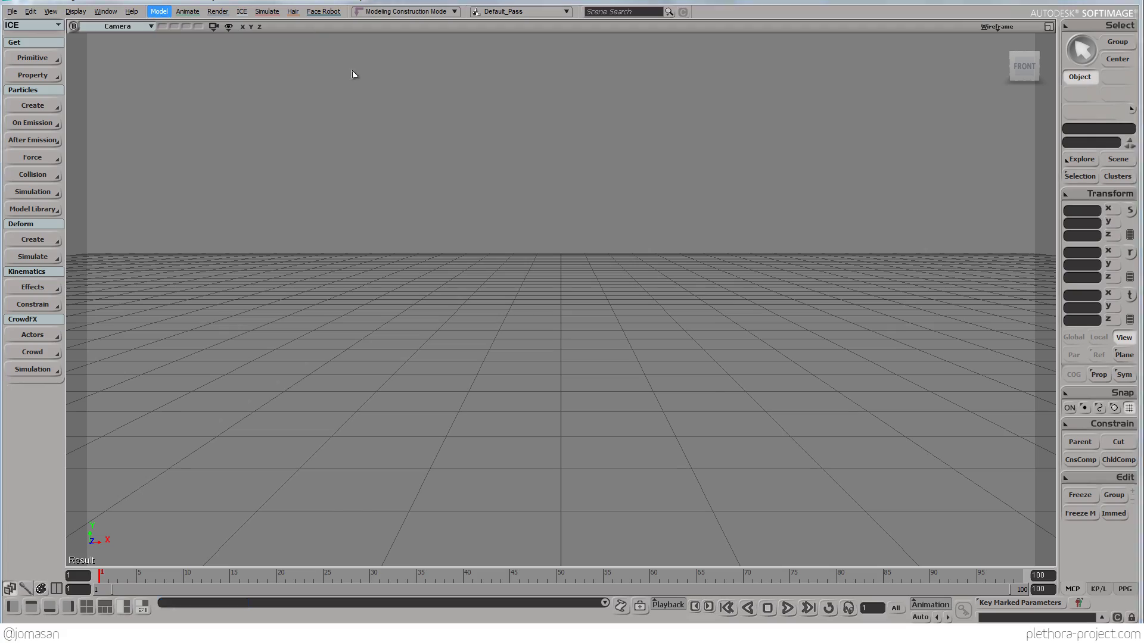
Step: Scale the cube into a flat elongated box, about 0.55 in Y and 2.04 in Z
right_click_drag(514, 313, 516, 299)
left_click_drag(516, 298, 566, 306)
middle_click_drag(566, 306, 536, 310)
right_click_drag(536, 310, 500, 334)
key("x")
left_click_drag(479, 205, 363, 232)
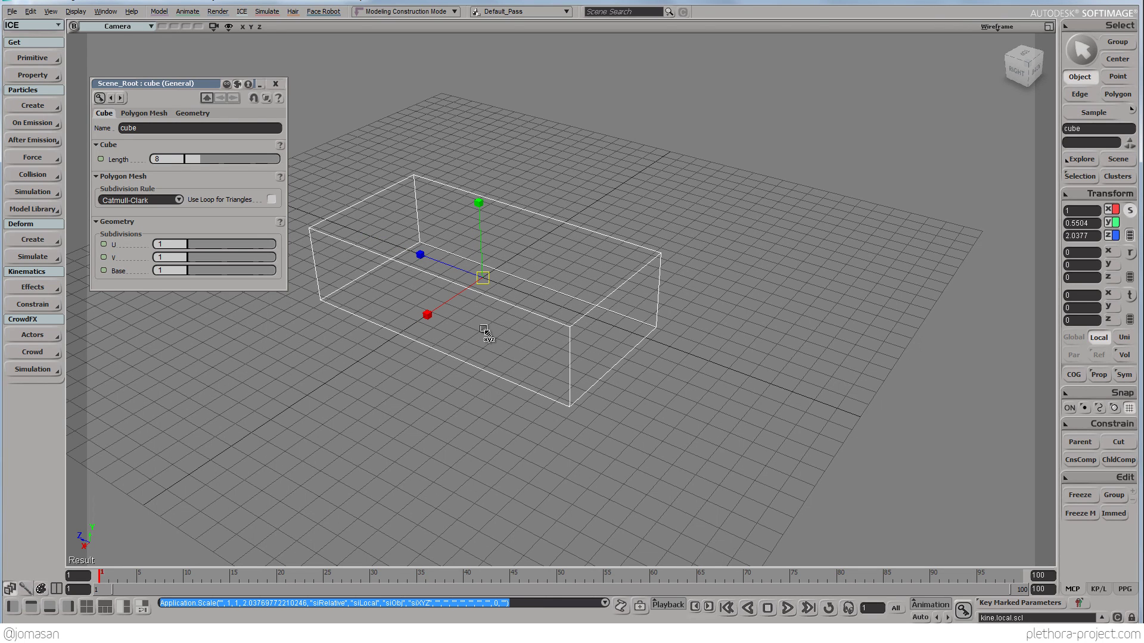
Step: Enlarge the box to a scale of about 1.35 in X and 2.55 in Z, and dismiss its properties
key("o")
left_click_drag(480, 332, 525, 308)
right_click_drag(525, 308, 444, 305)
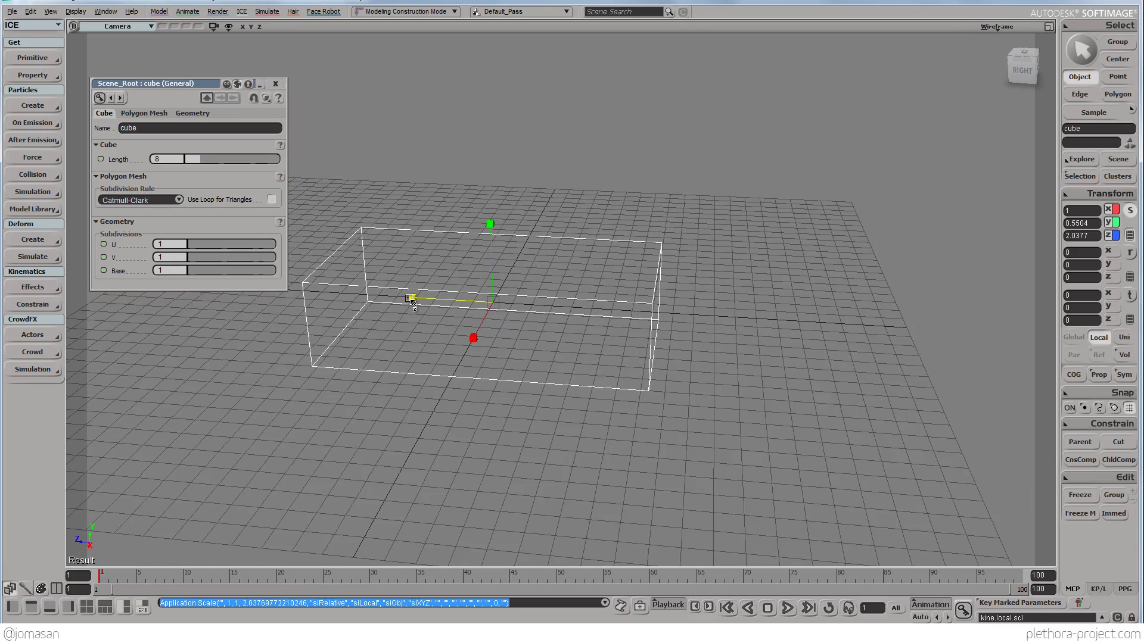
left_click_drag(412, 299, 366, 297)
key("s")
key("o")
left_click_drag(475, 311, 460, 338)
key("x")
key("s")
right_click_drag(460, 337, 498, 357)
left_click_drag(498, 357, 528, 350)
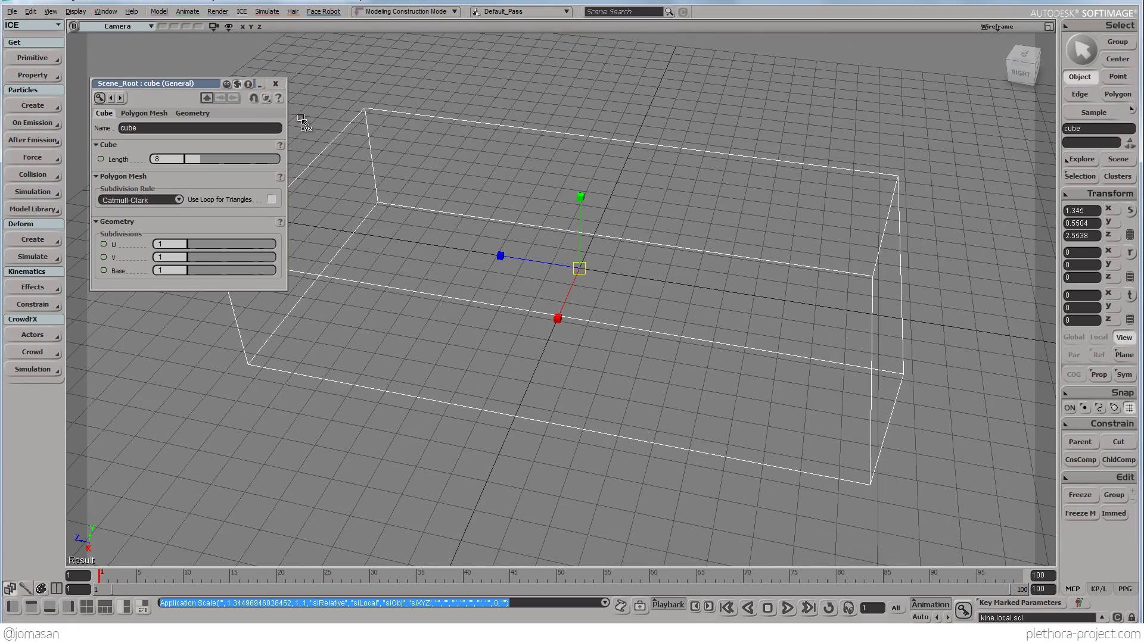
key("x")
left_click(275, 83)
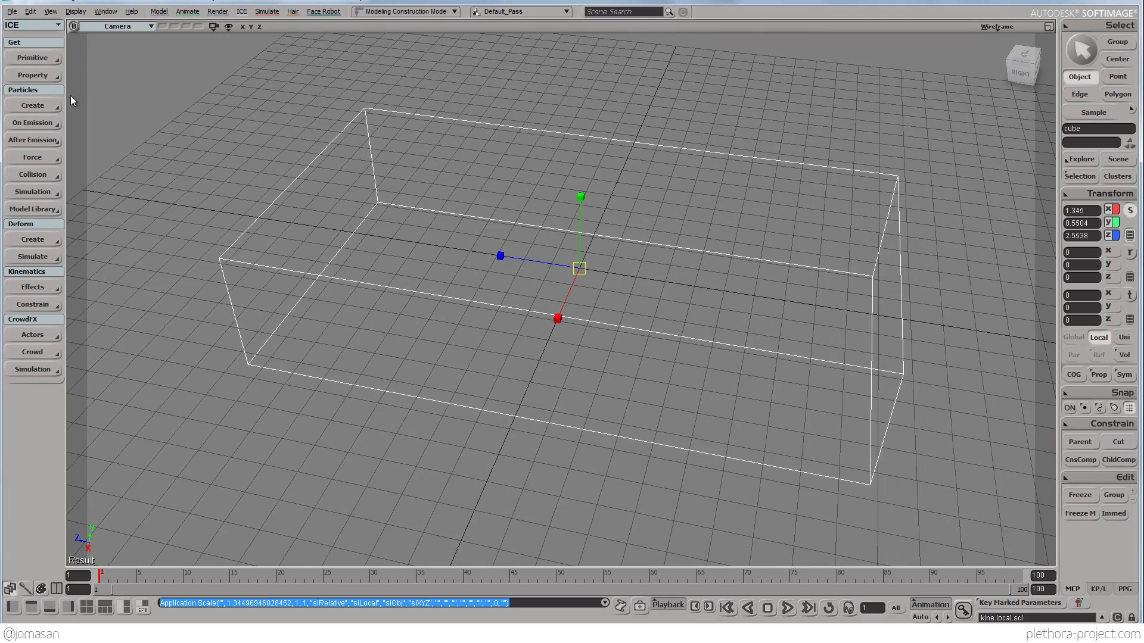
Step: Create an ICE particle point cloud emitted from the cube and switch to the layout with the explorer and ICE tree
left_click(36, 107)
left_click(96, 119)
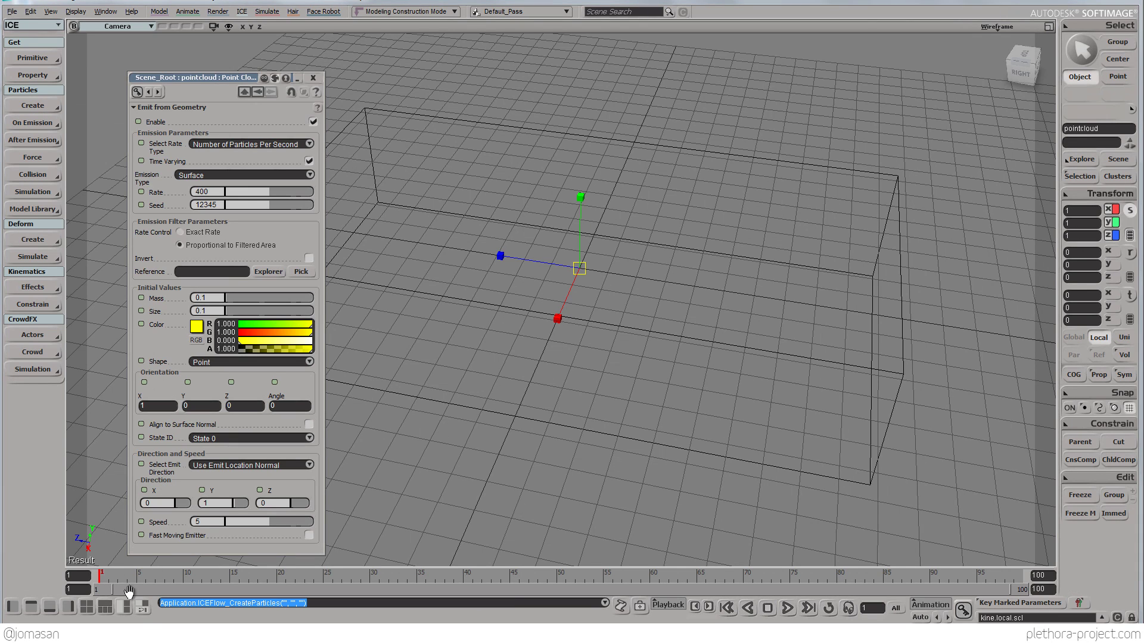
left_click(145, 609)
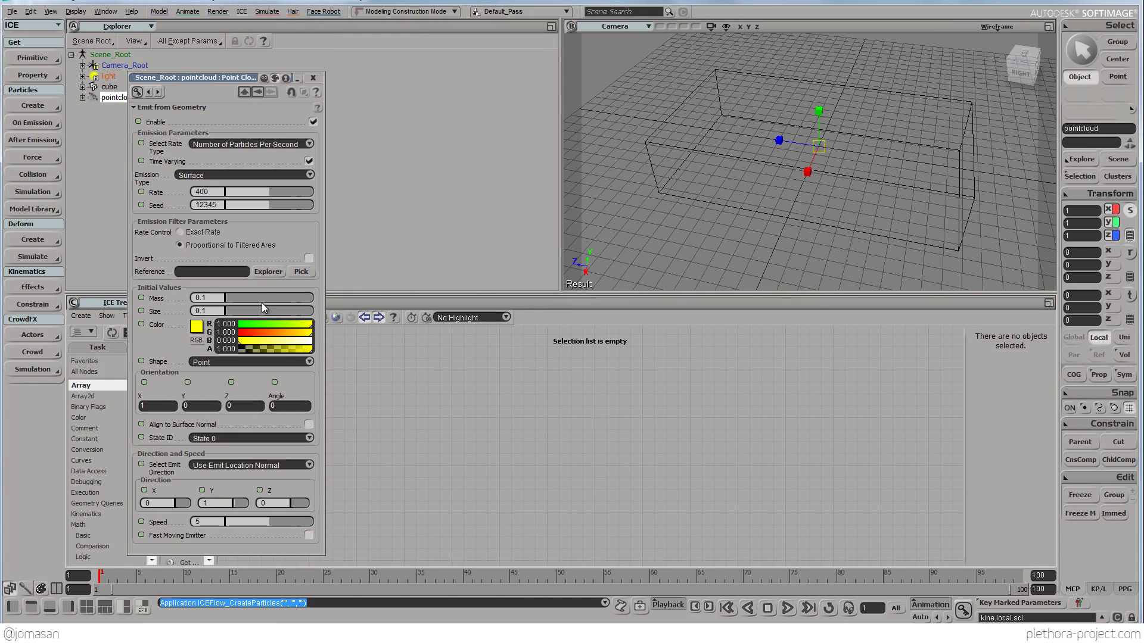
Step: Scale the point cloud uniformly to about 0.78 and leave the transform tool
left_click_drag(706, 141, 675, 175)
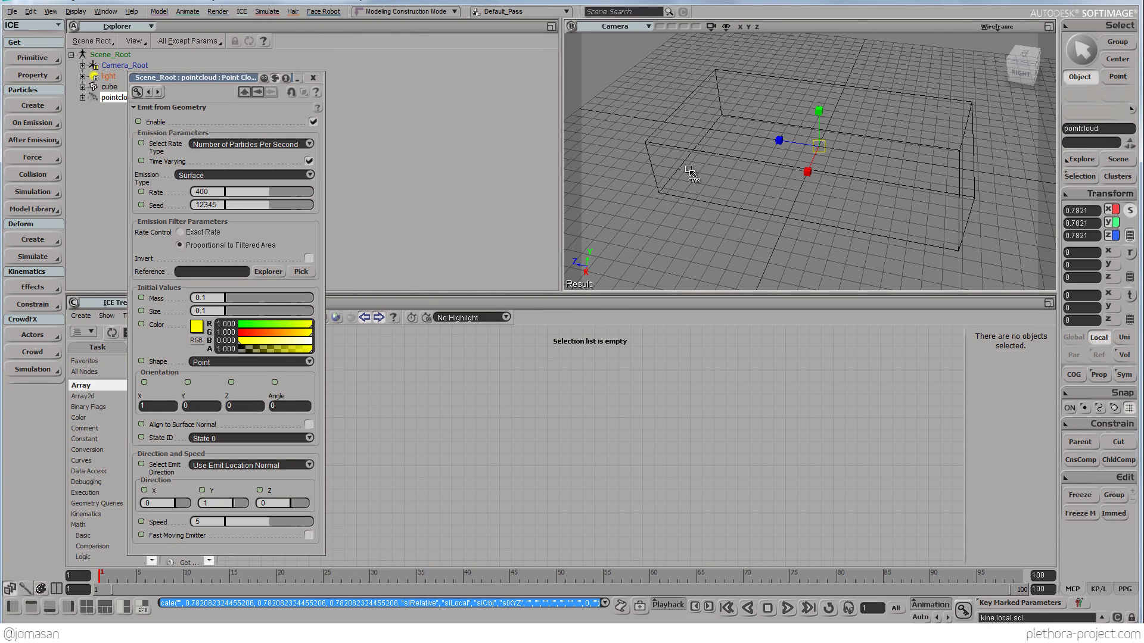
key("space")
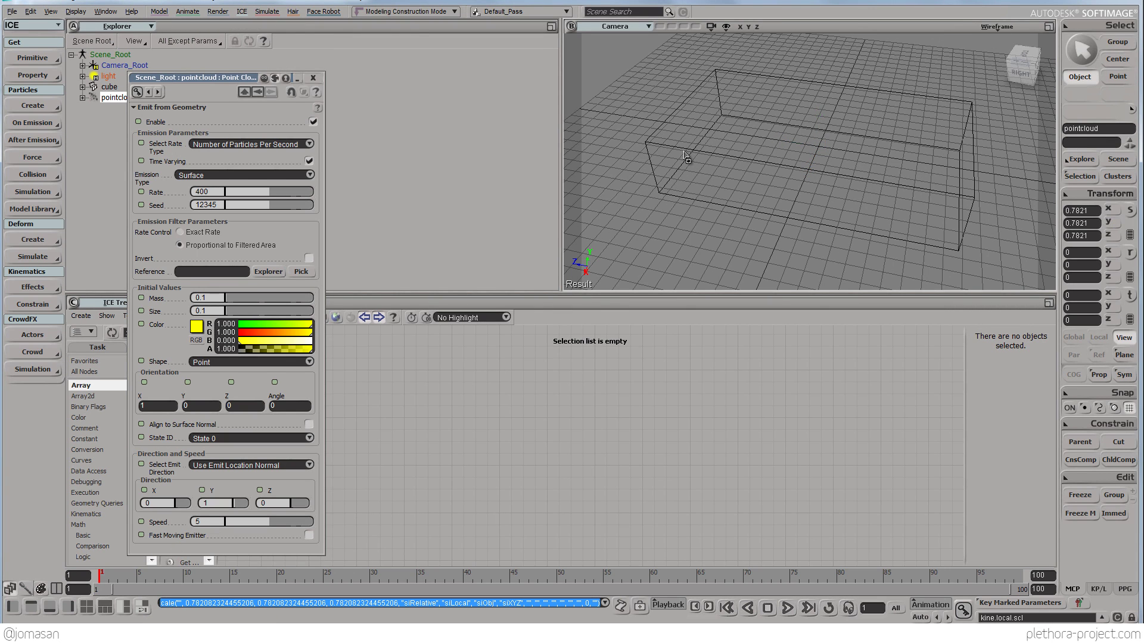
left_click(708, 155)
key("x")
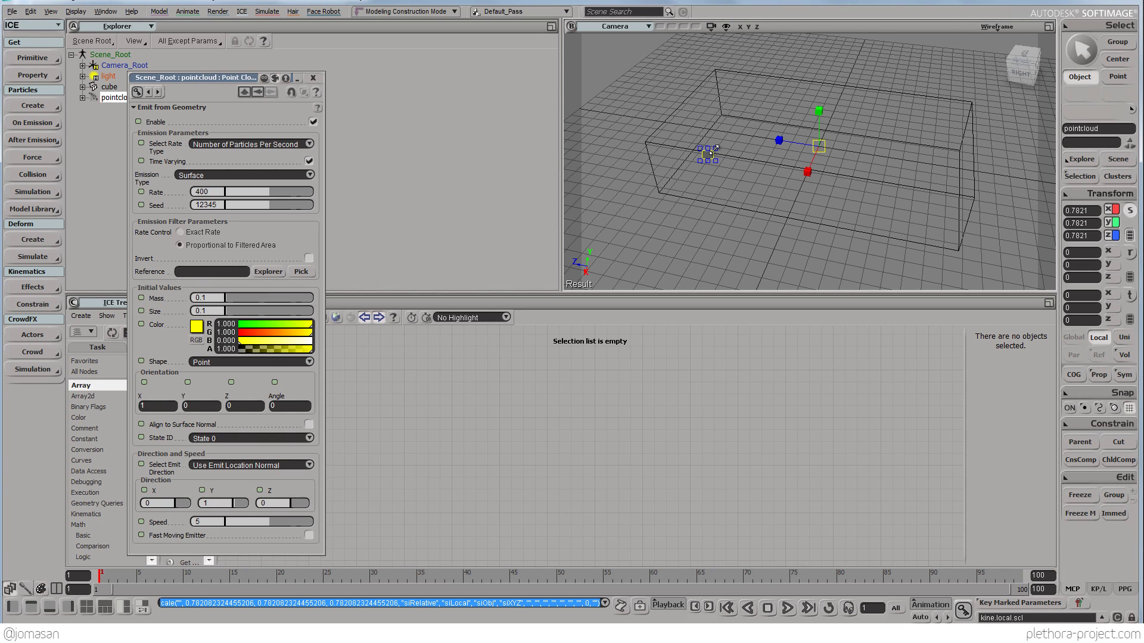
key("Escape")
key("space")
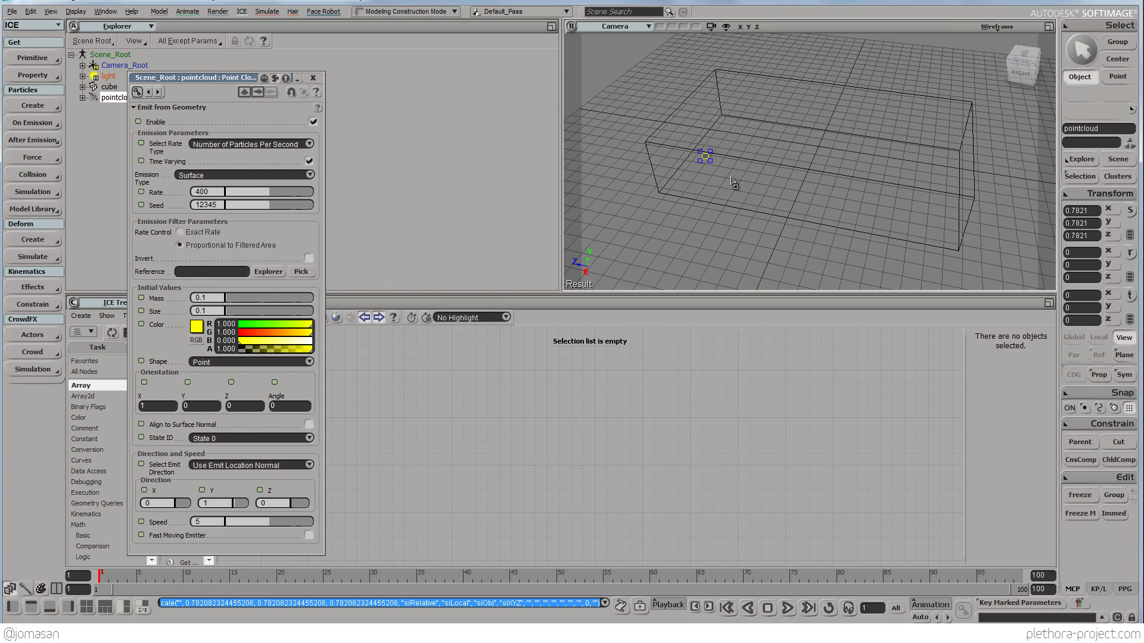
Step: Select the cube in the camera view and try to load its ICE tree
key("s")
left_click_drag(778, 167, 762, 172)
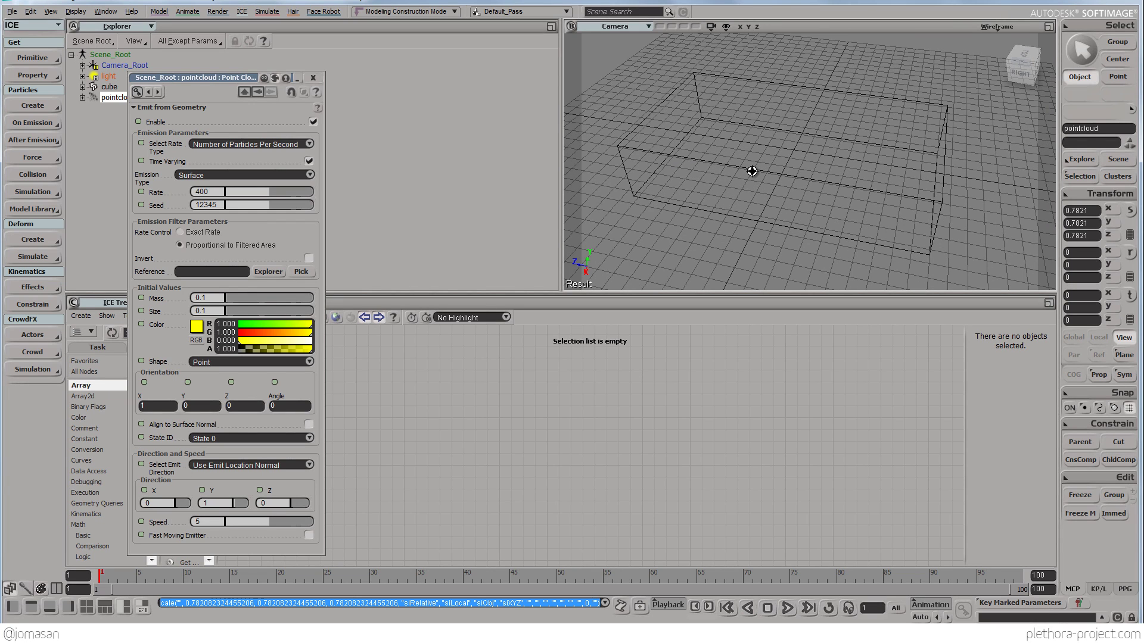
key("space")
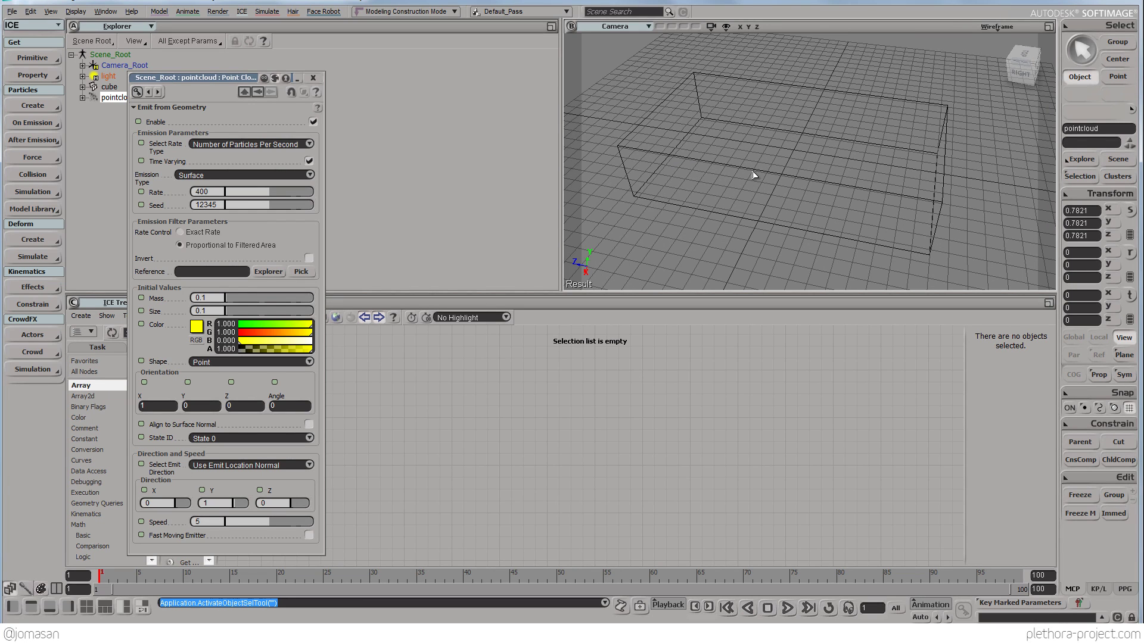
left_click(743, 181)
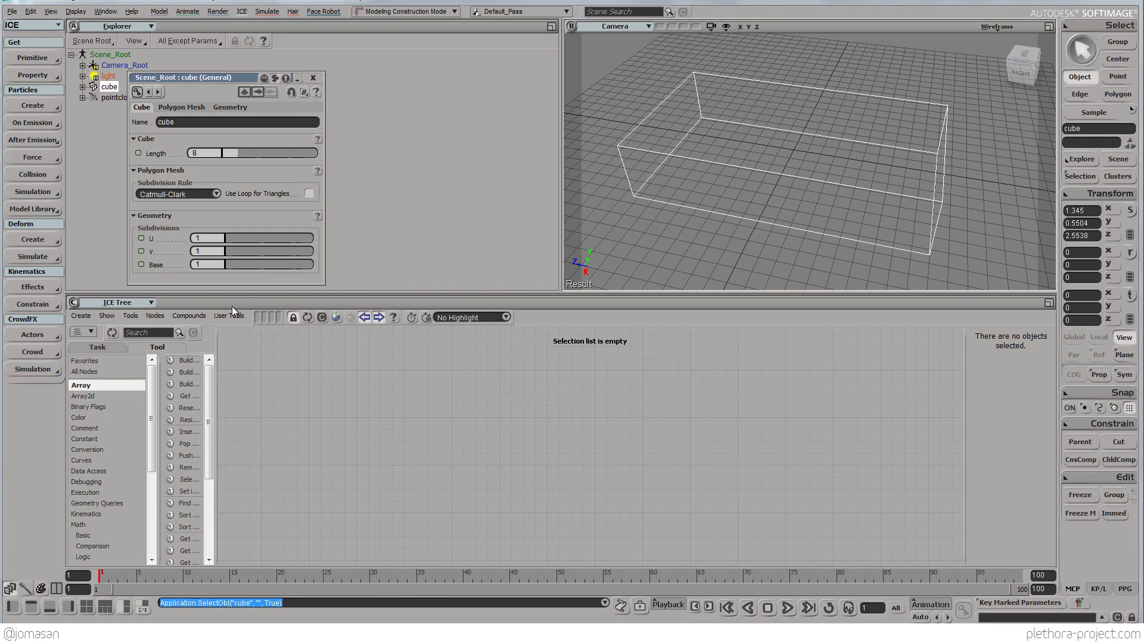
left_click(112, 333)
Step: Select the point cloud, expand it in the explorer and load its ICE tree in the editor
left_click(111, 97)
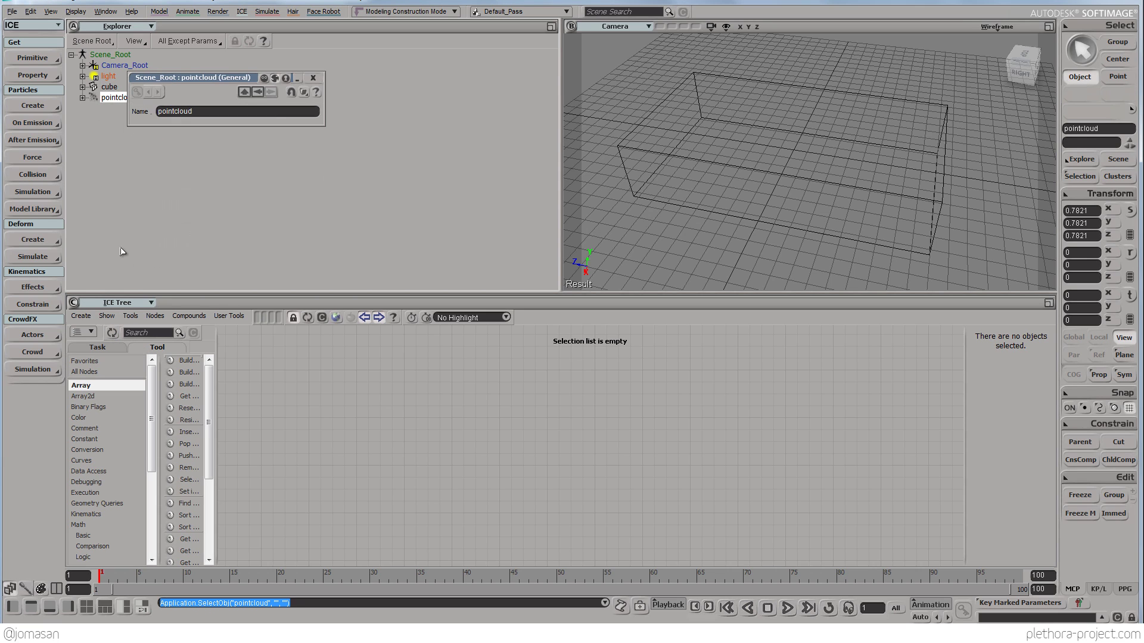
left_click(111, 333)
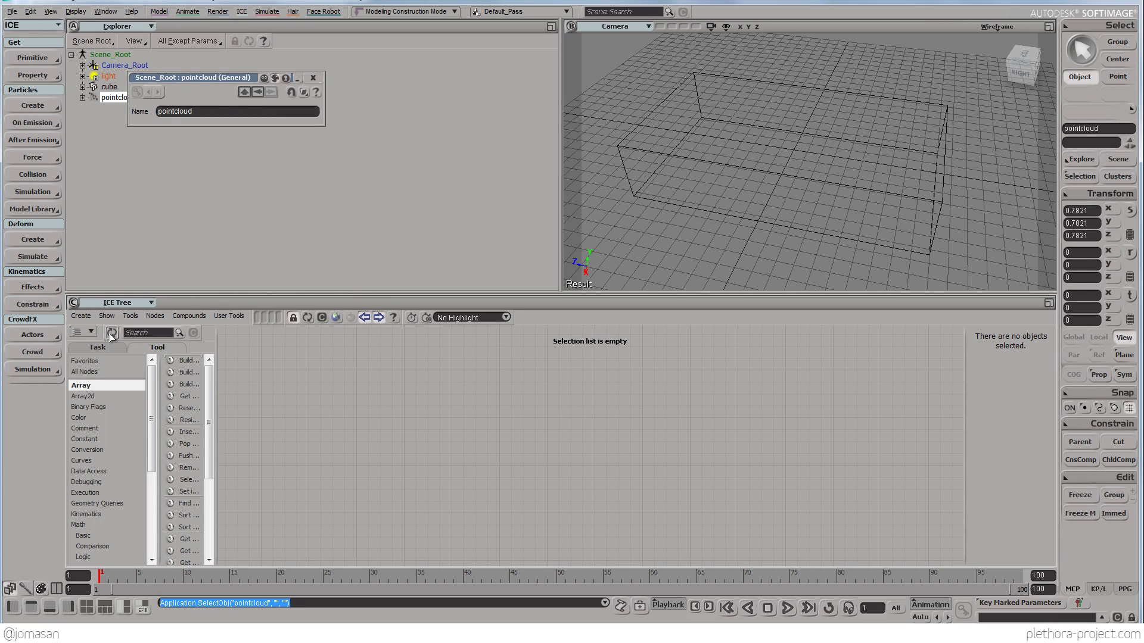
left_click(82, 98)
left_click_drag(183, 81, 307, 80)
right_click_drag(759, 161, 727, 218)
left_click(306, 318)
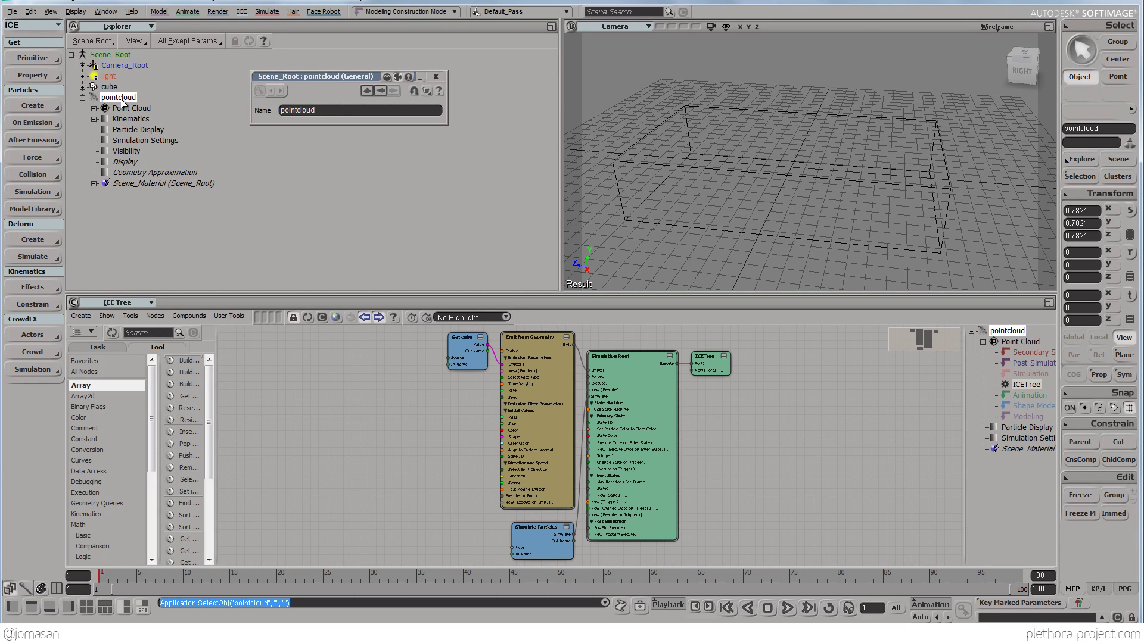
Step: Play the particle simulation, stop it around frame 39 and inspect the emission around the box
left_click(786, 608)
key("Escape")
middle_click_drag(779, 217, 628, 186)
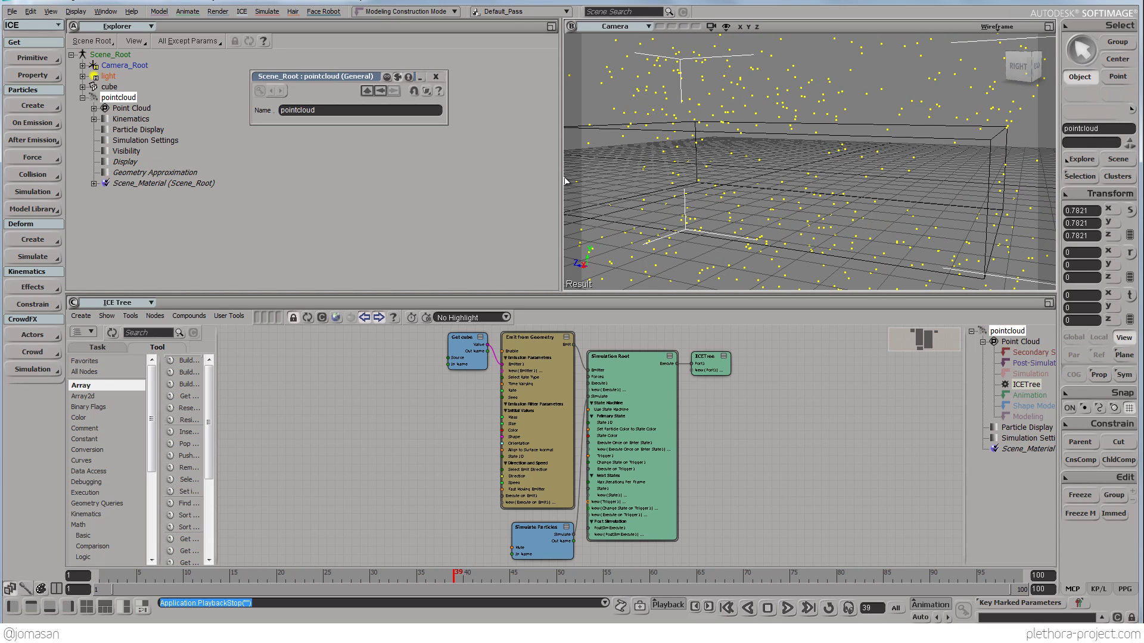
Step: Enlarge the camera view by narrowing the explorer and reducing the height of the ICE tree editor
left_click_drag(559, 176, 209, 177)
left_click_drag(382, 298, 384, 366)
scroll(415, 483, "up", 4)
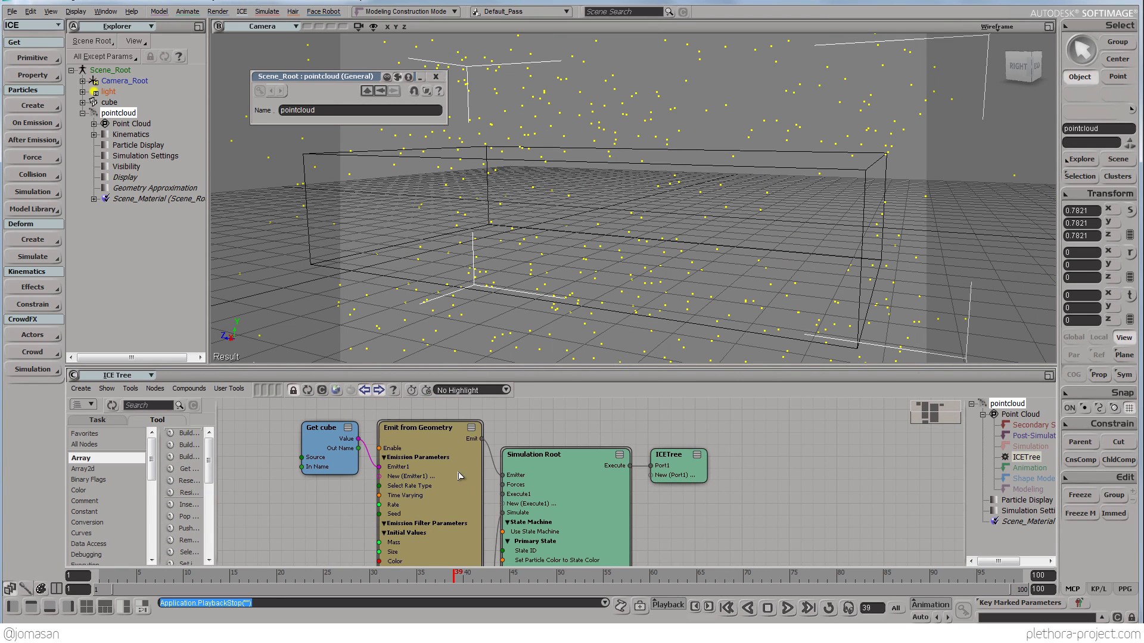
Step: Collapse the Emit from Geometry and Simulation Root nodes in the ICE tree
left_click(471, 428)
middle_click_drag(470, 454, 480, 402)
left_click(483, 420)
middle_click_drag(474, 504, 479, 410)
middle_click_drag(487, 530, 460, 574)
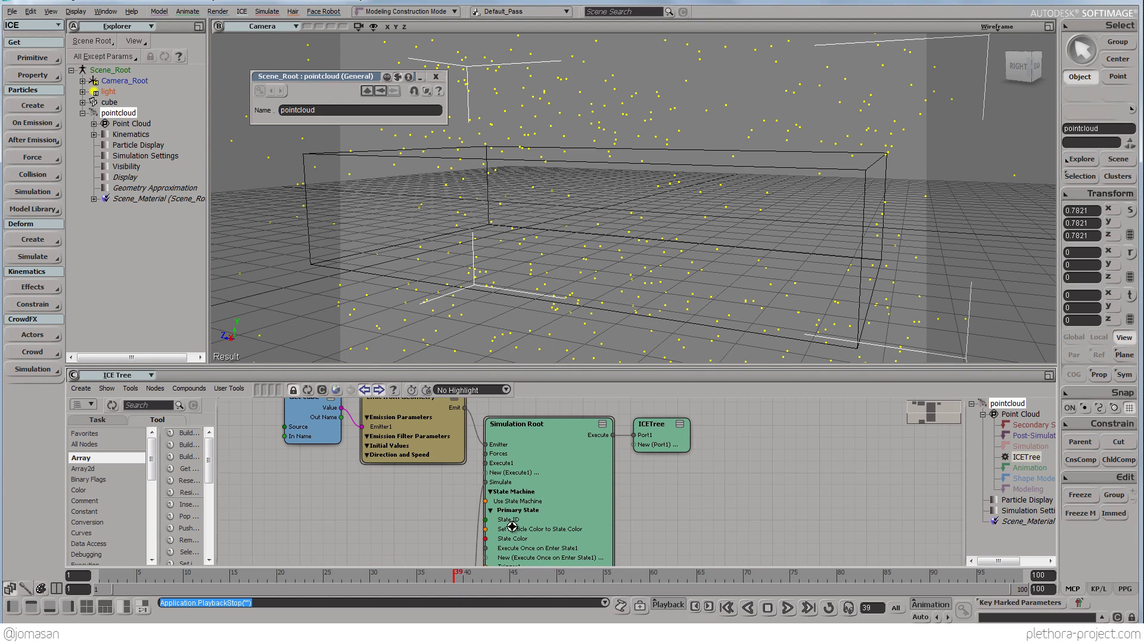
left_click(602, 426)
middle_click_drag(582, 433, 613, 489)
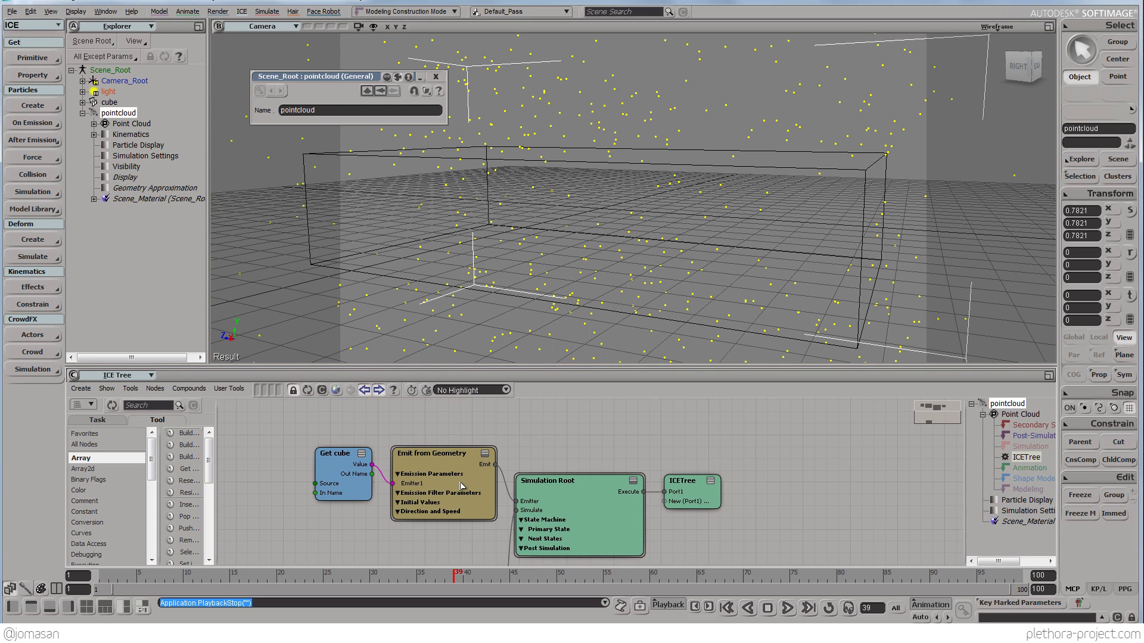
Step: In the Emit from Geometry properties, set the emission type to Volume and the rate type to Total Number of Particles
double_click(417, 454)
left_click_drag(351, 78, 238, 97)
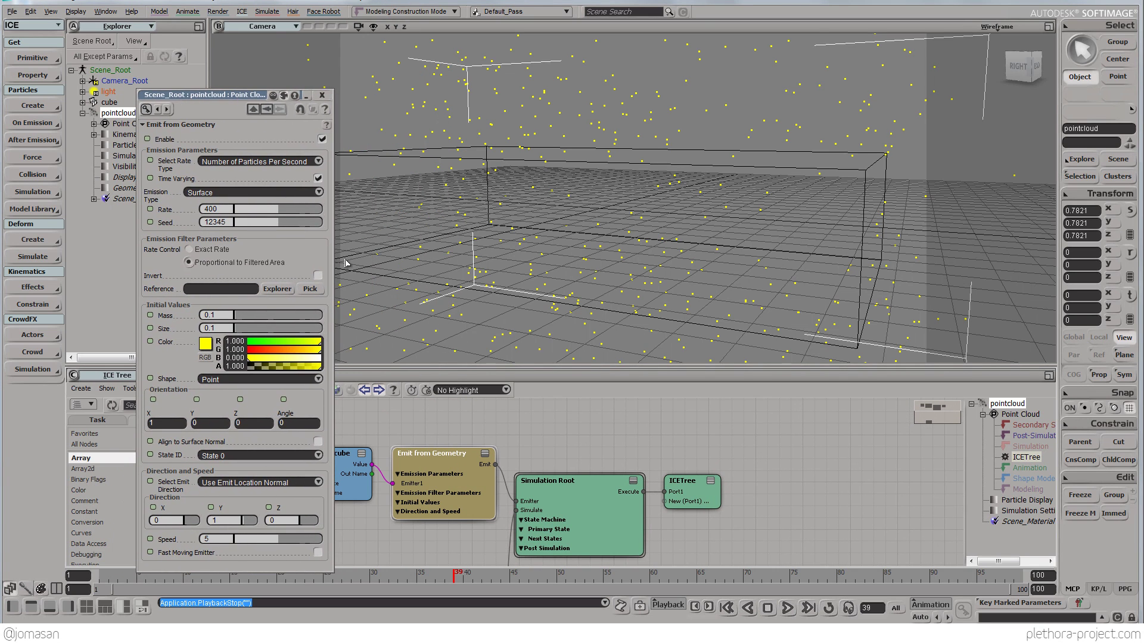
double_click(215, 196)
left_click(214, 195)
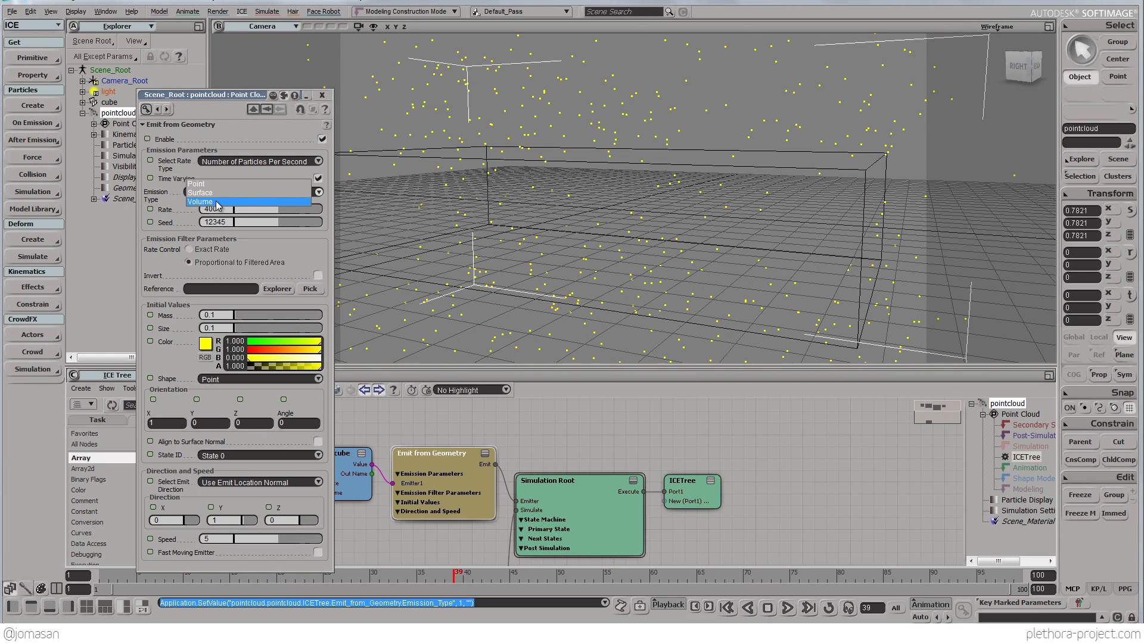
left_click(218, 203)
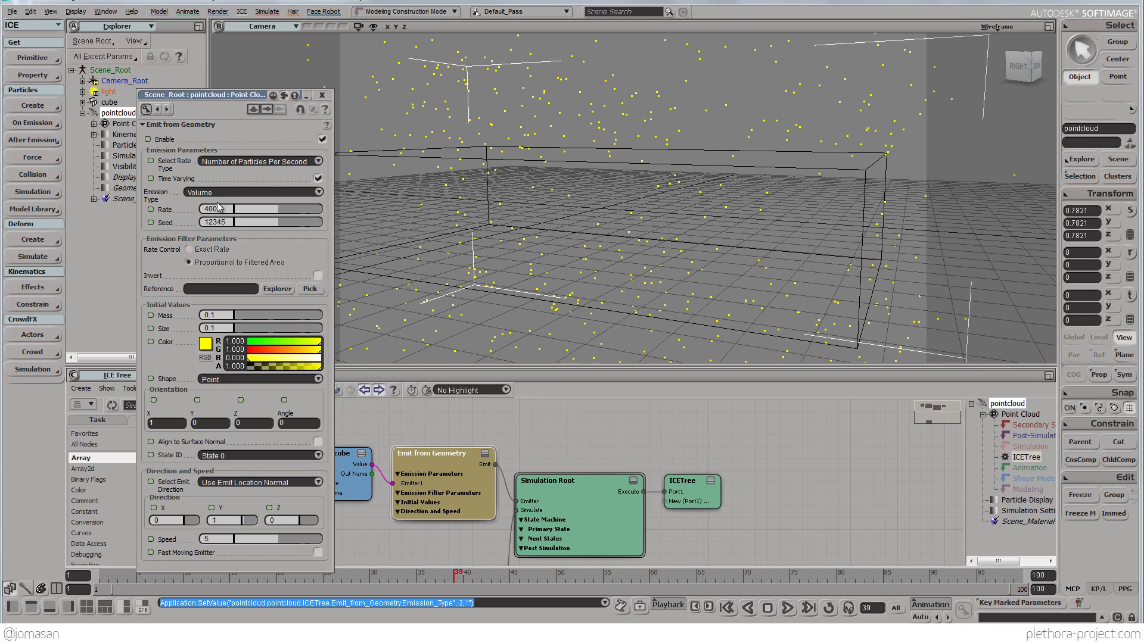
left_click(257, 168)
left_click(254, 177)
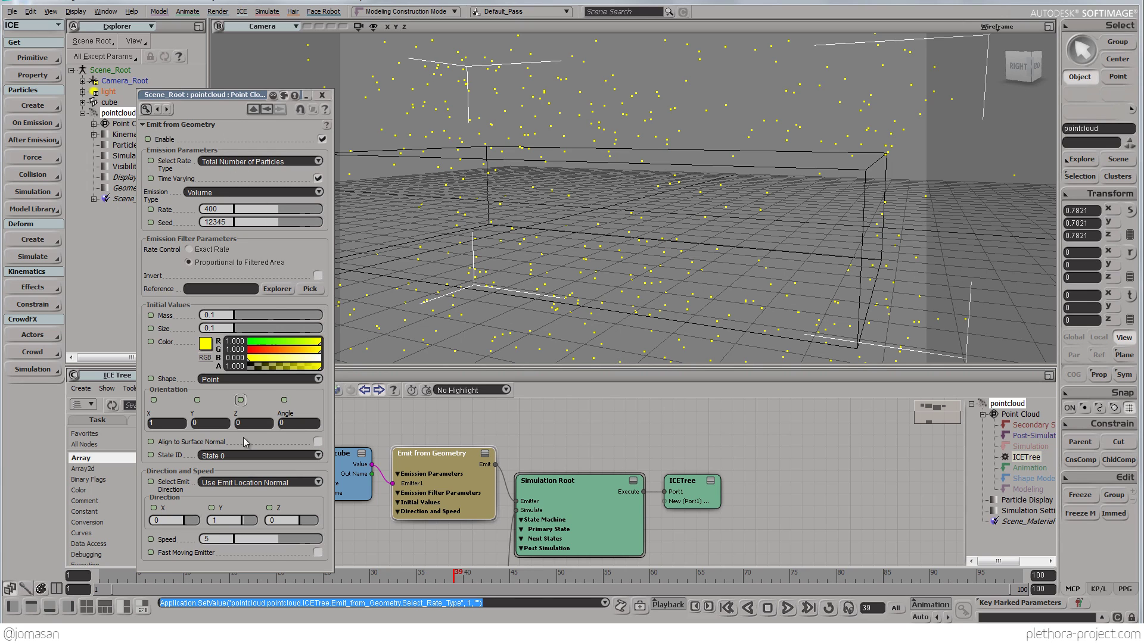
Step: Play the simulation from the first frame and examine how the particles fill the box from several angles
left_click(787, 608)
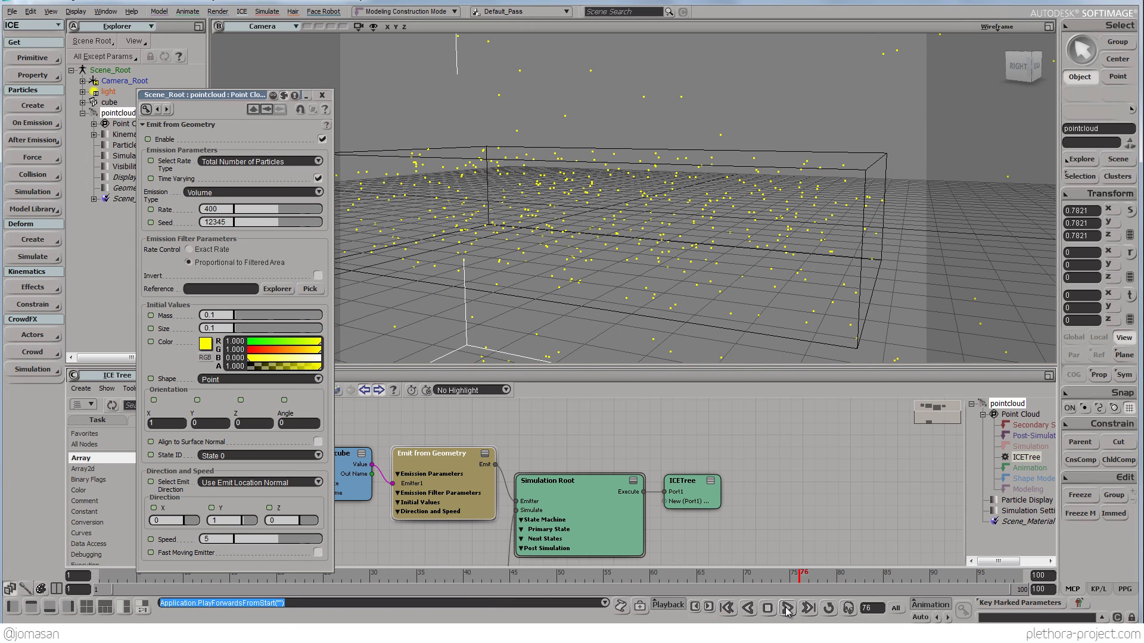
left_click(767, 607)
left_click(726, 607)
left_click(788, 608)
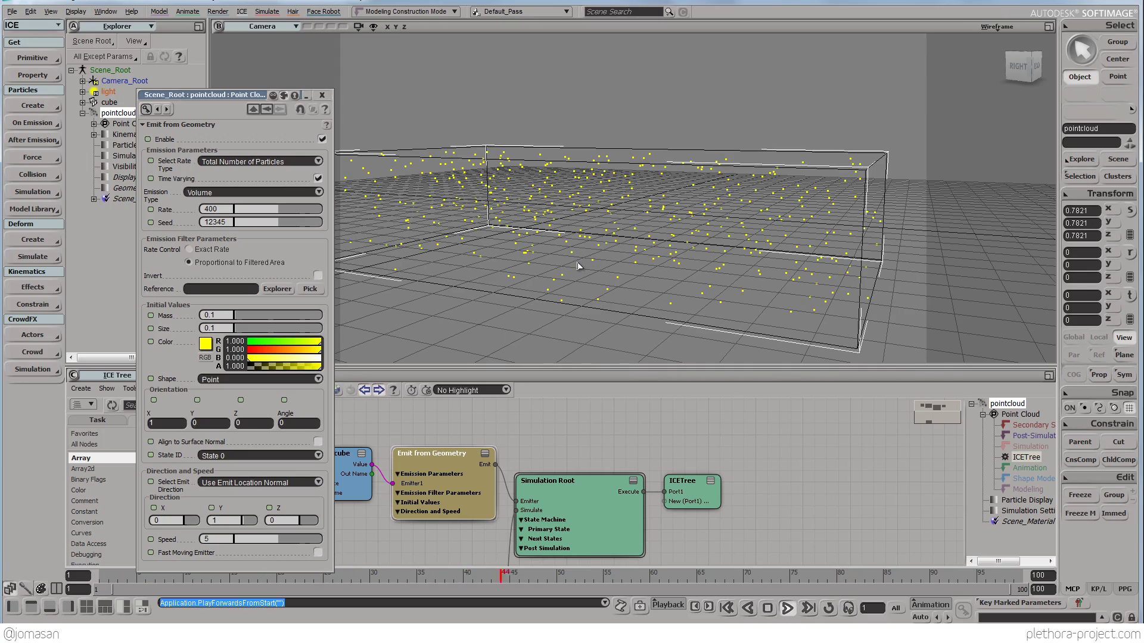
key("s")
right_click_drag(581, 263, 621, 256)
middle_click_drag(620, 255, 621, 248)
left_click_drag(620, 248, 638, 253)
right_click_drag(638, 253, 562, 232)
key("s")
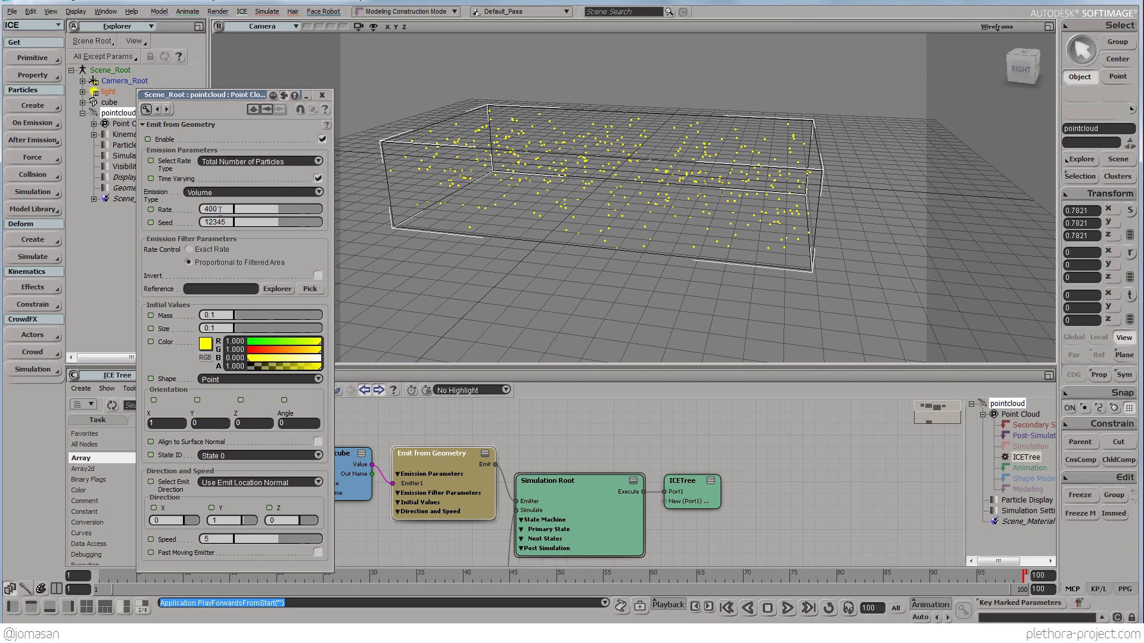
Step: Set the Emit from Geometry rate to 4000 and replay the simulation from the start
double_click(220, 209)
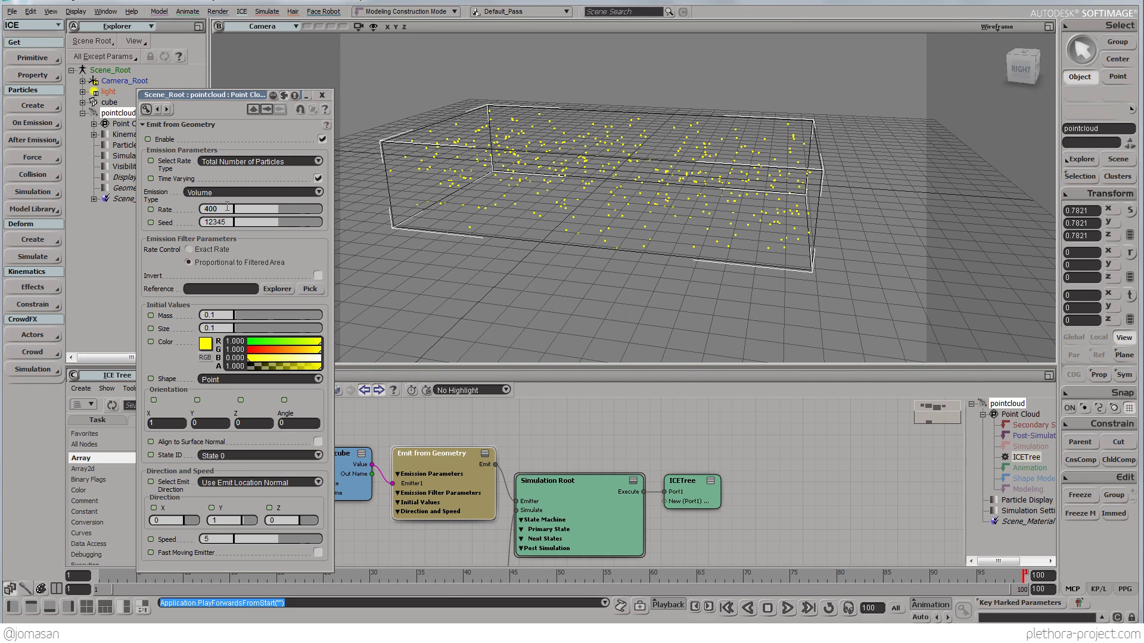
type("0")
key("Return")
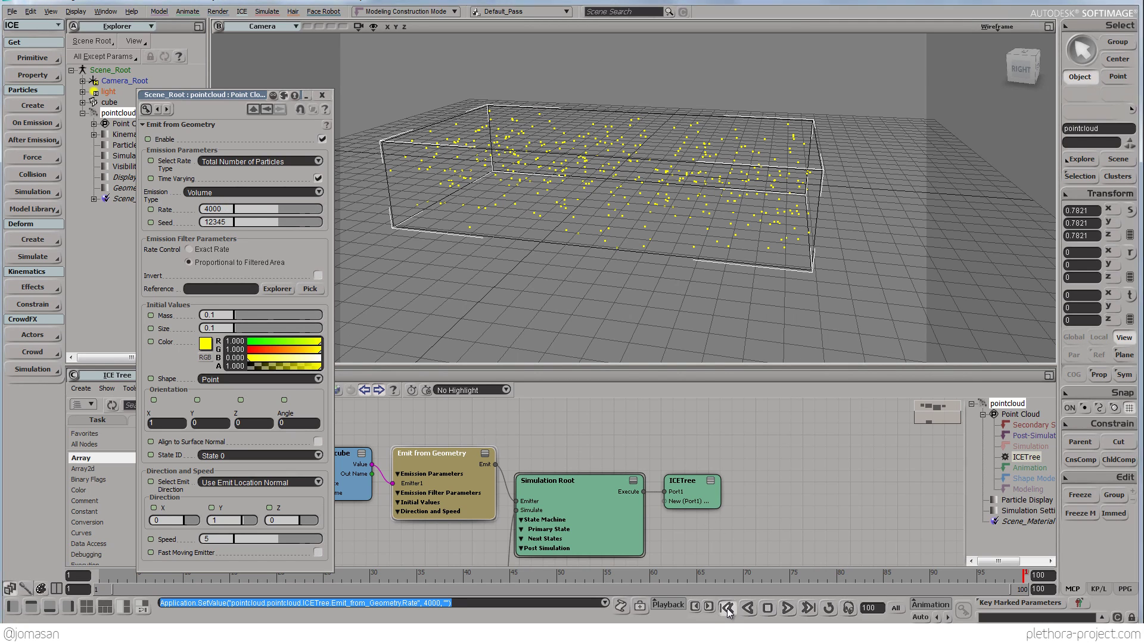
left_click(788, 608)
right_click_drag(708, 248, 679, 256)
middle_click_drag(680, 256, 631, 241)
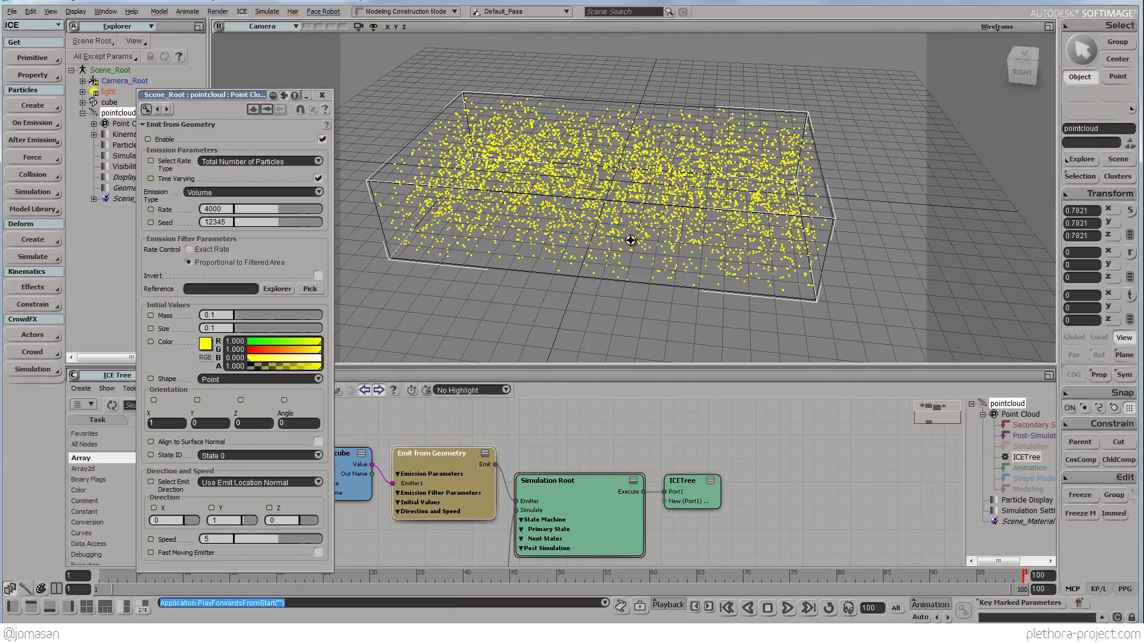
left_click(322, 95)
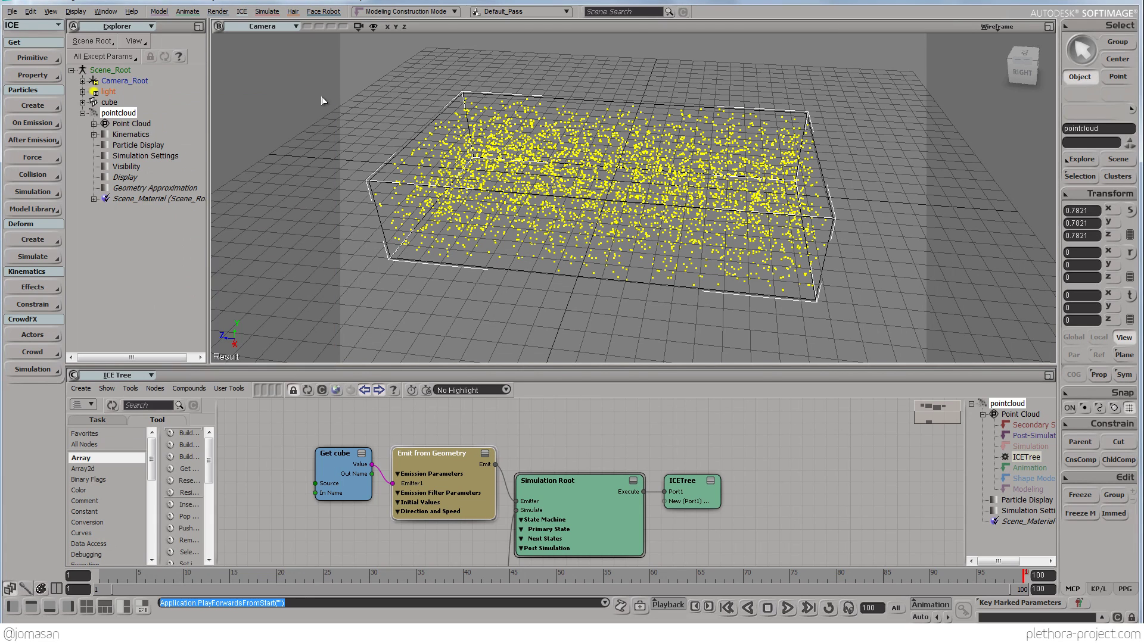
Step: Create a Polygonizer polygon mesh from the pointcloud object
left_click(118, 113)
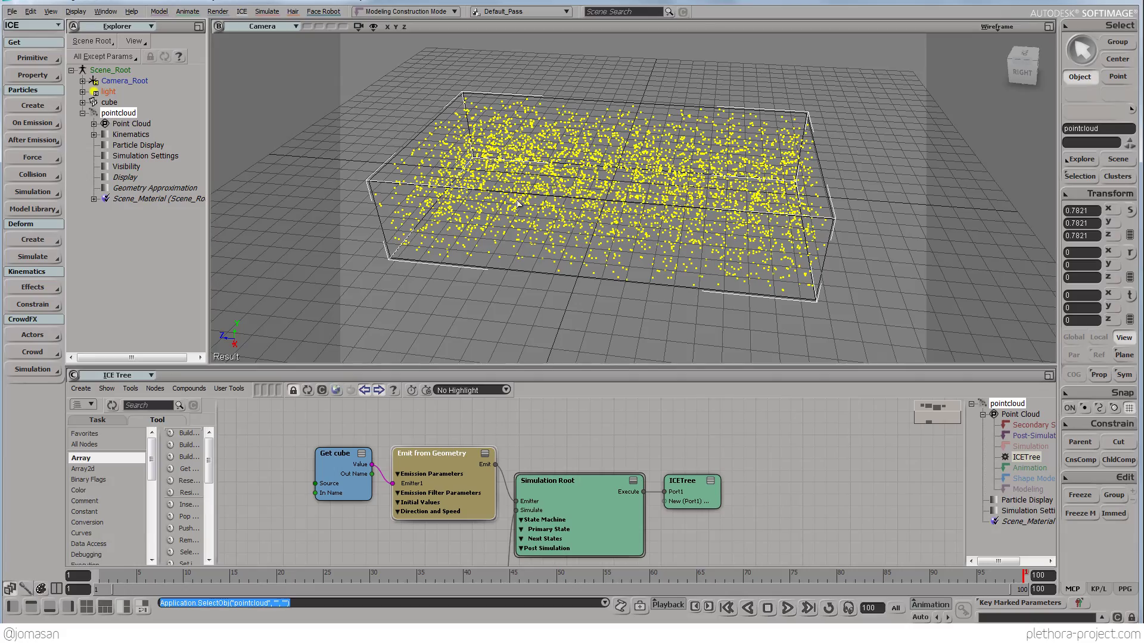
middle_click_drag(517, 205, 463, 113)
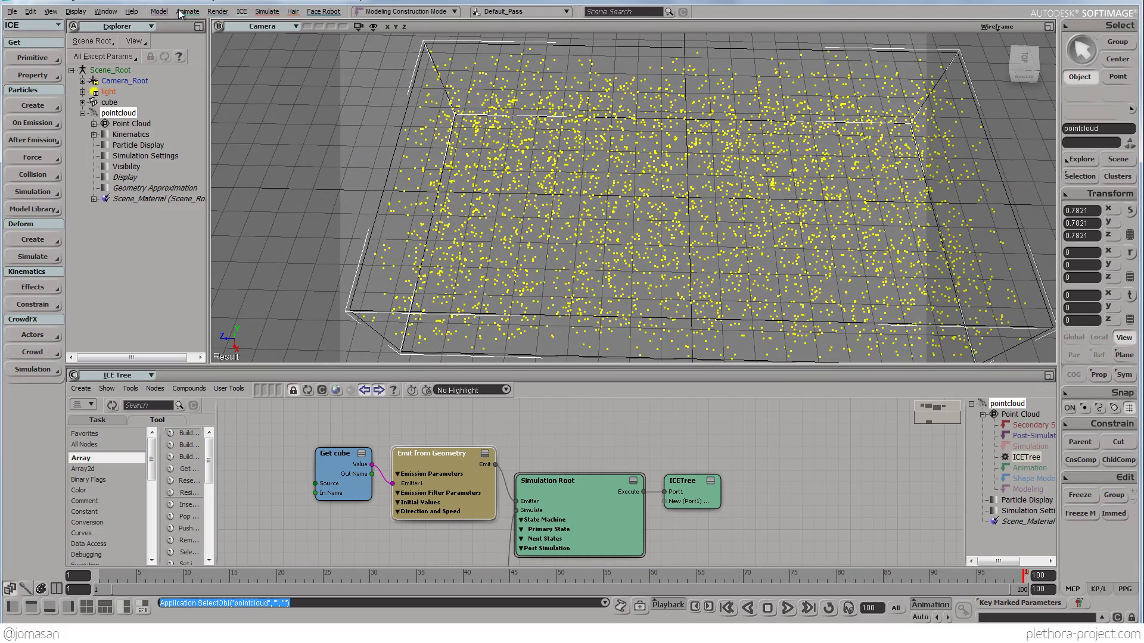
left_click(159, 11)
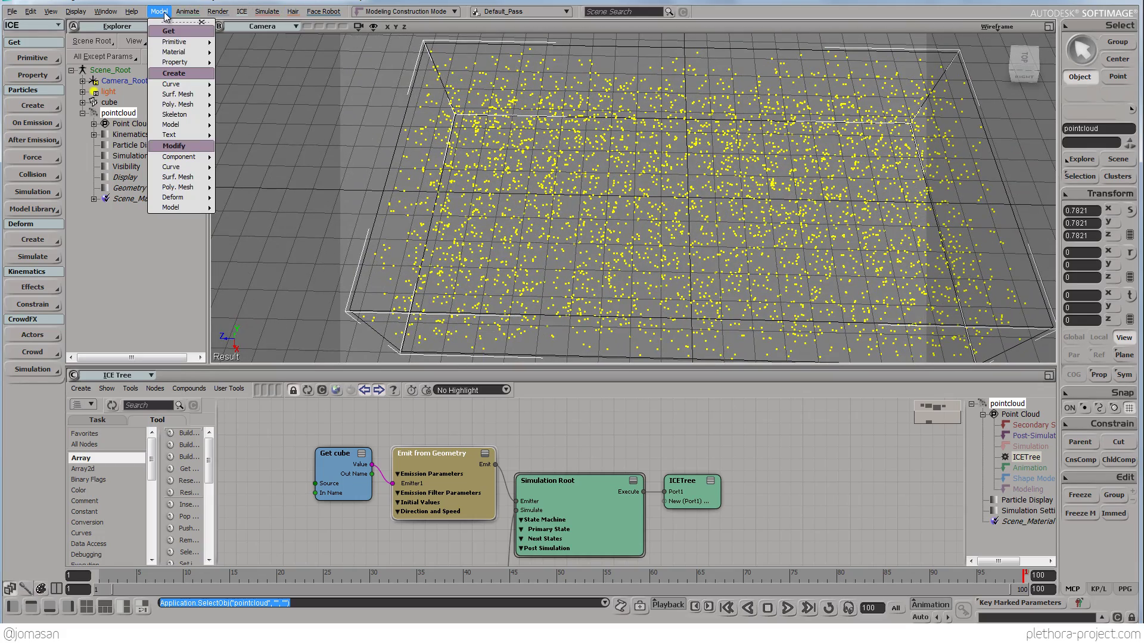
mouse_move(183, 106)
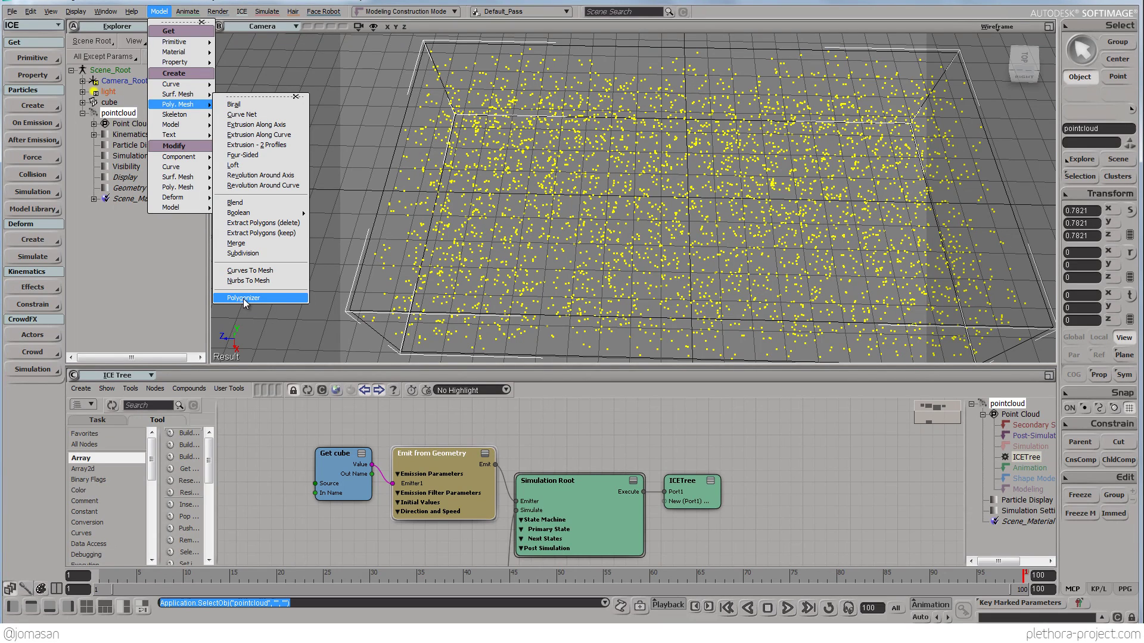
left_click(246, 298)
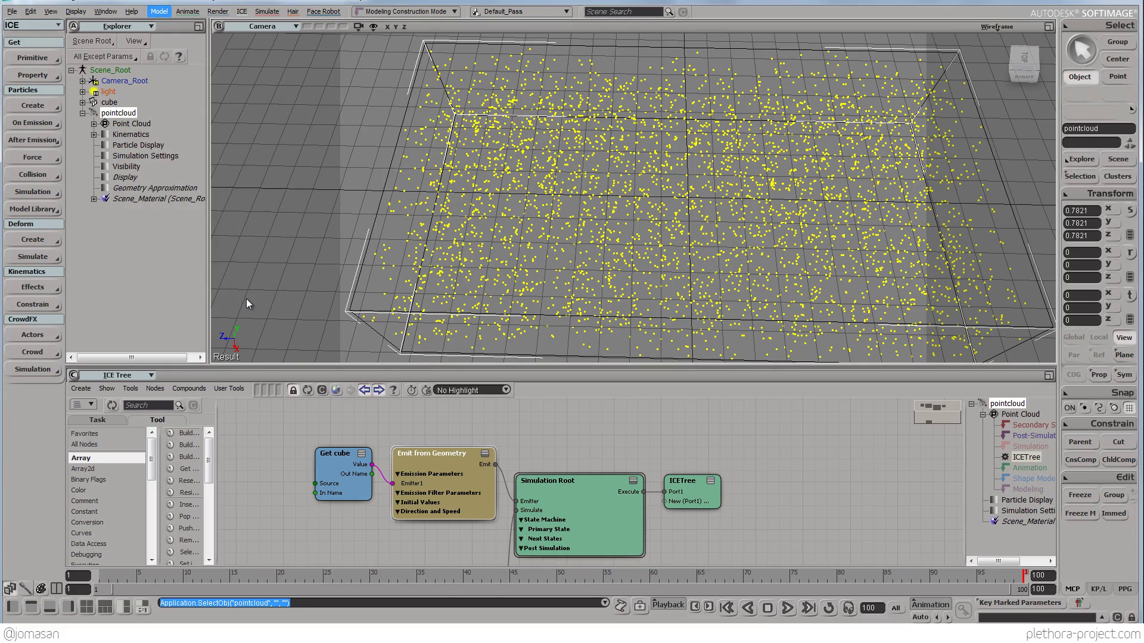
Step: Set the Polygonizer's Detail to 5 and then to 10, keeping the whole box in view
key("s")
right_click_drag(647, 286, 631, 248)
middle_click_drag(631, 247, 592, 251)
left_click_drag(593, 252, 595, 260)
mouse_move(594, 260)
right_mouse_down()
mouse_move(622, 256)
mouse_move(597, 250)
right_mouse_up()
middle_click_drag(598, 250, 594, 250)
right_click_drag(594, 251, 592, 251)
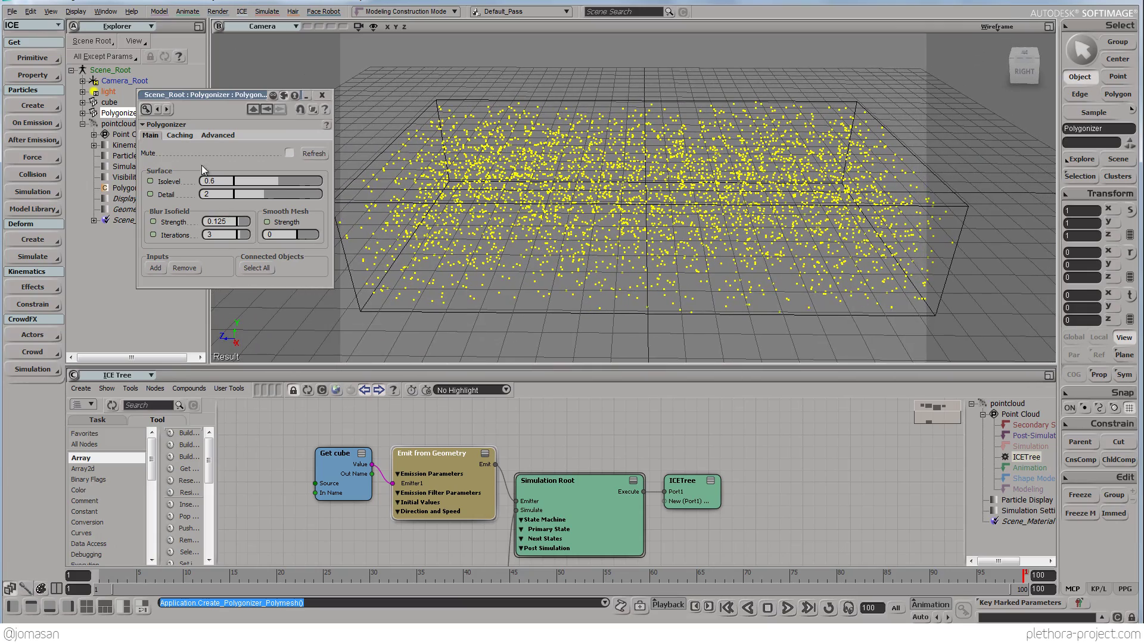
left_click(222, 181)
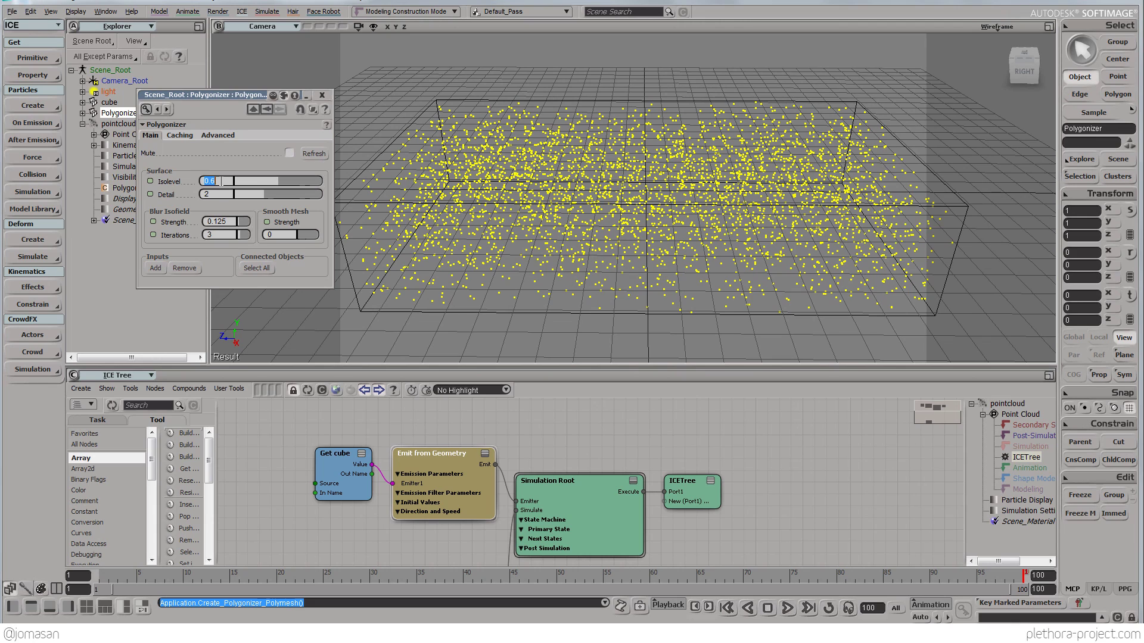
left_click(222, 191)
key("Return")
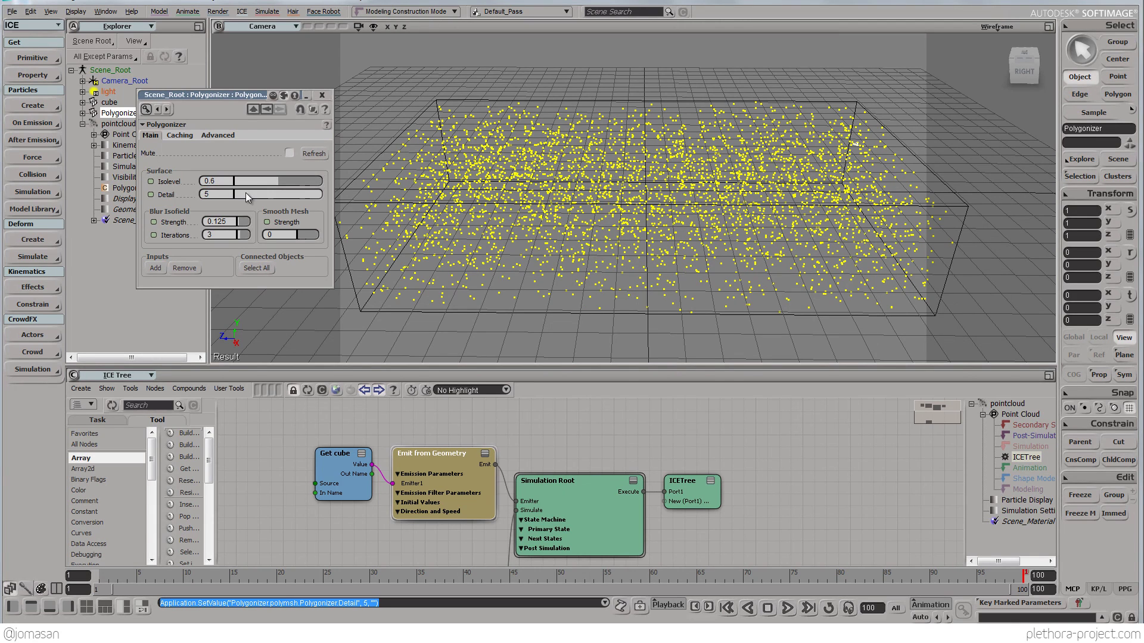
type("10")
key("Return")
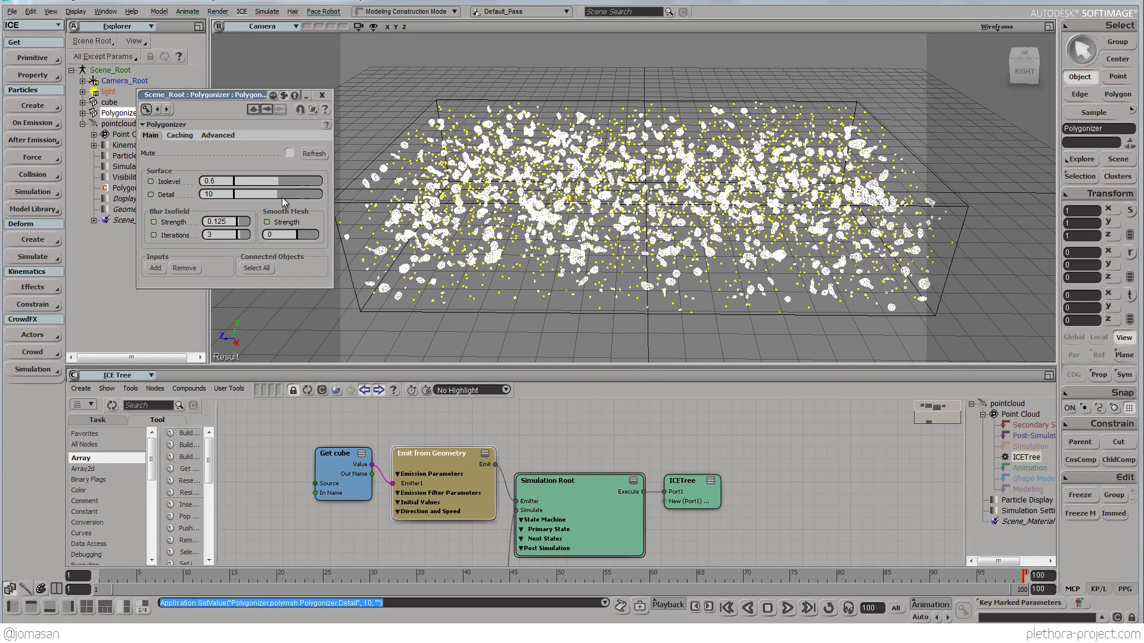
Step: Inspect the generated blobs up close and set the Polygonizer's Detail to 12
key("s")
left_click_drag(602, 234, 603, 219)
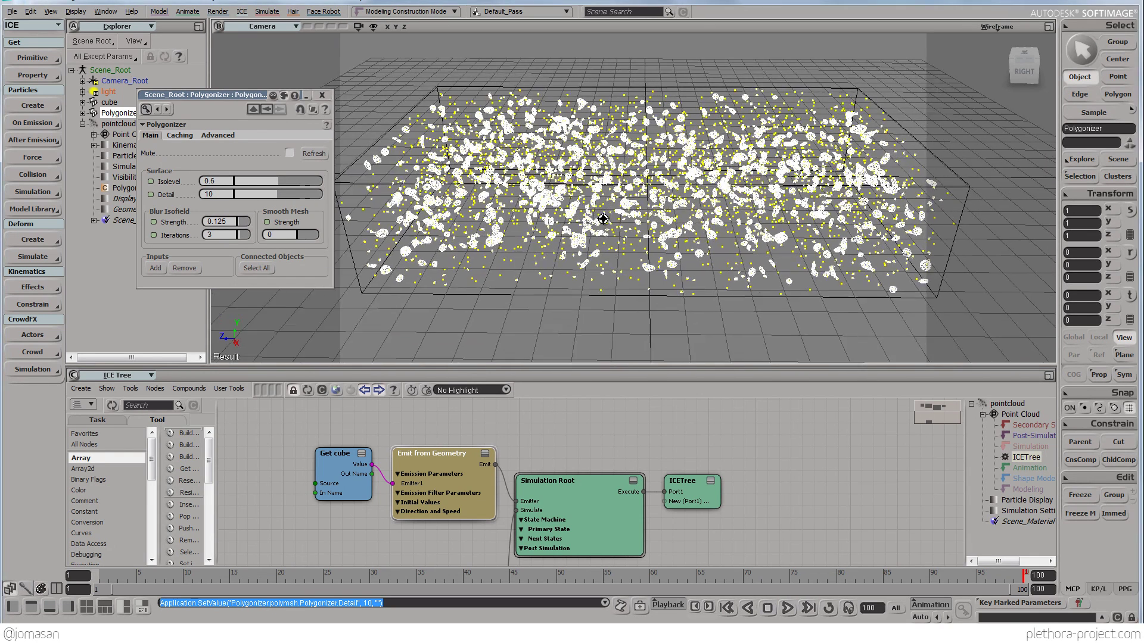
right_click_drag(603, 218, 625, 237)
scroll(599, 238, "up", 4)
mouse_move(624, 236)
middle_mouse_down()
mouse_move(608, 238)
mouse_move(602, 225)
mouse_move(612, 228)
middle_mouse_up()
right_click_drag(612, 229, 623, 217)
double_click(215, 195)
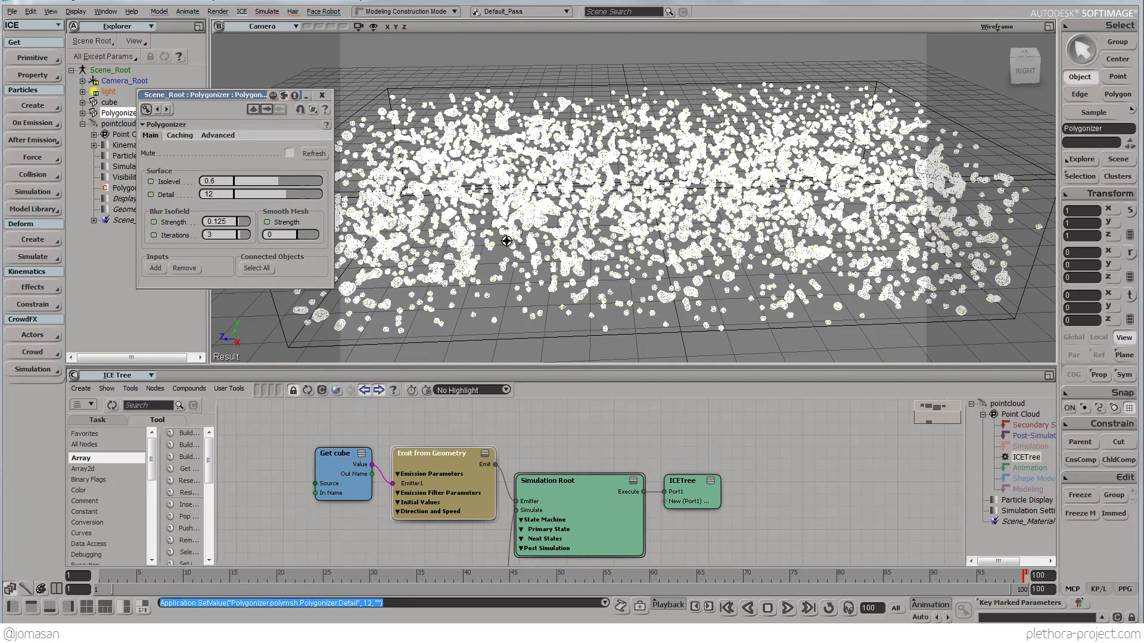
Step: Switch the Camera view to Shaded display and hide the cube so the polygonized particles can be seen
right_click_drag(514, 239, 516, 252)
middle_click_drag(516, 253, 556, 252)
left_click(997, 26)
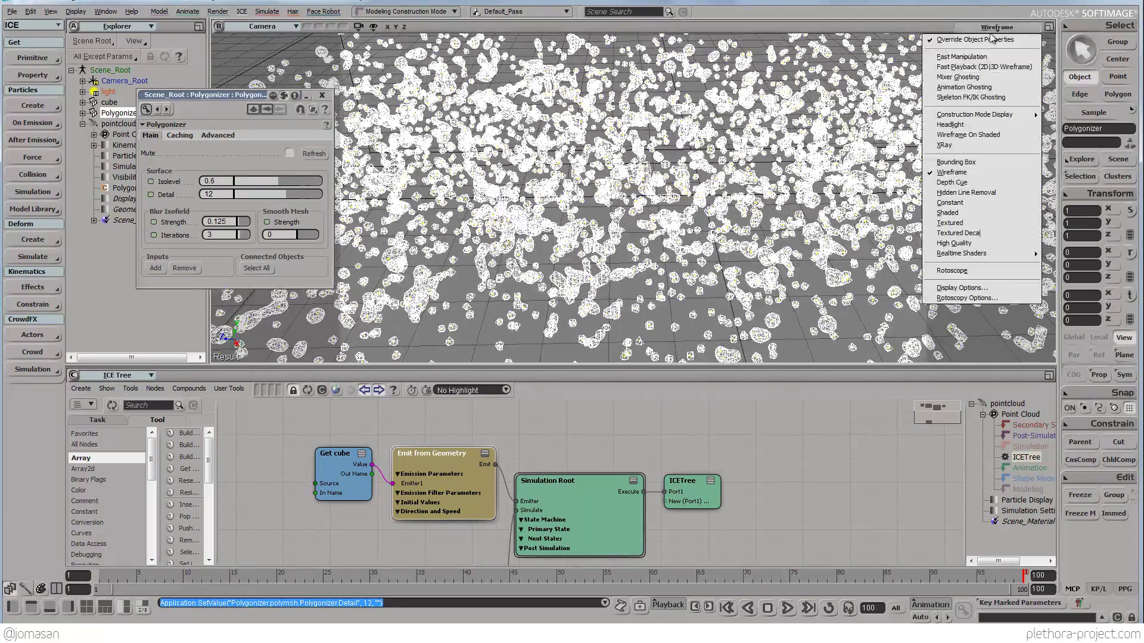
left_click(956, 215)
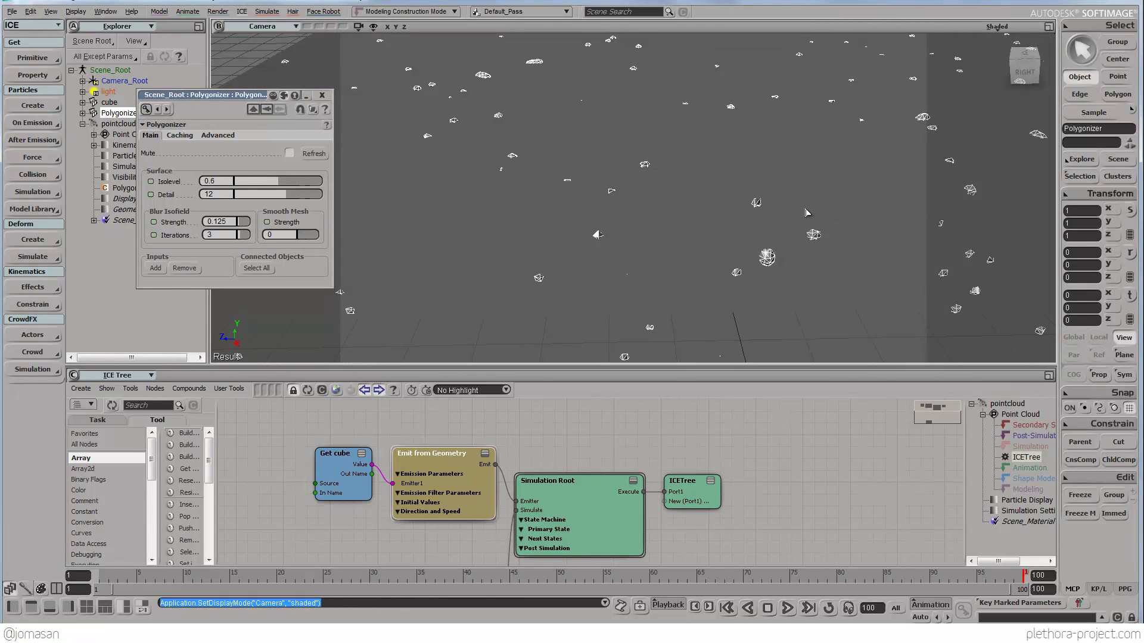
left_click(110, 103)
key("h")
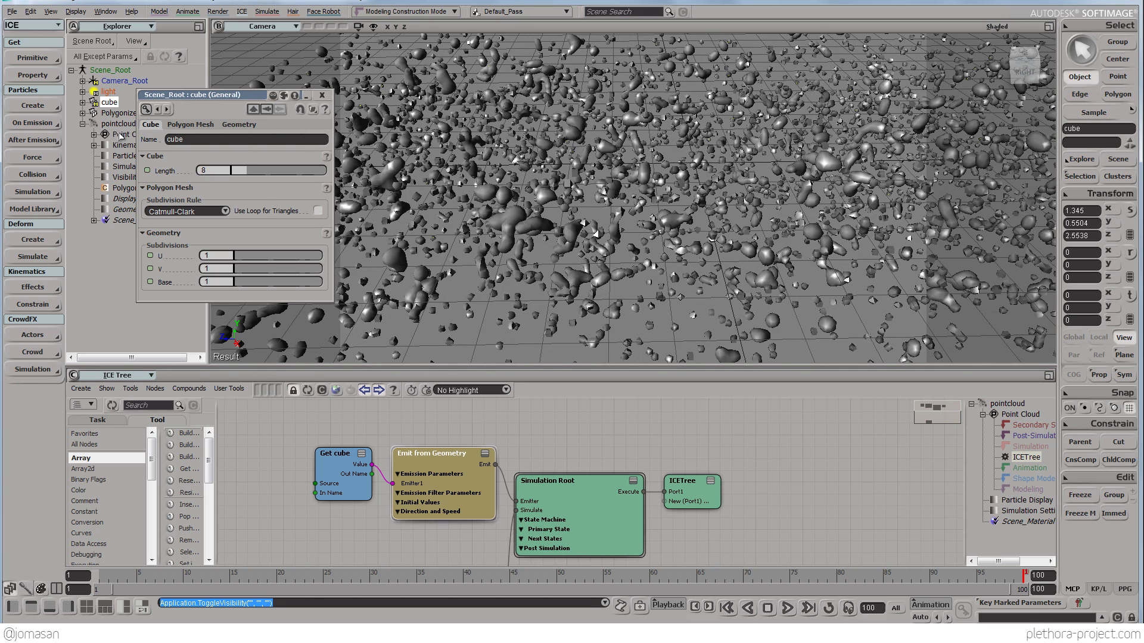
Step: Expand the pointcloud's Point Cloud node and inspect the Polygonizer_PointCloud properties
left_click(123, 134)
left_click(94, 135)
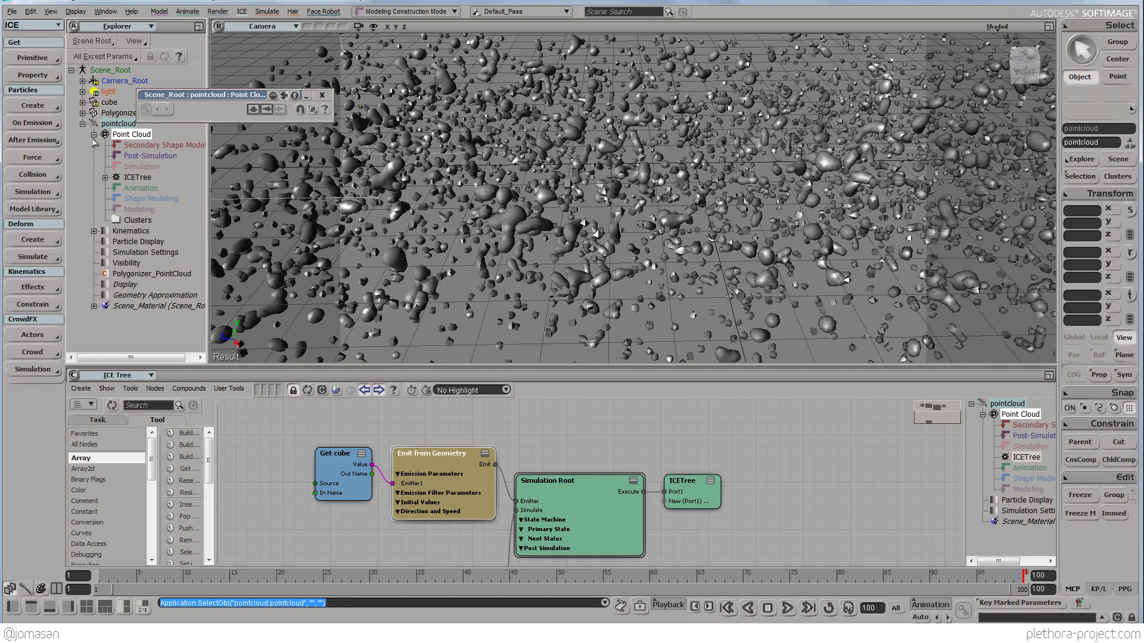
left_click(105, 178)
left_click(132, 274)
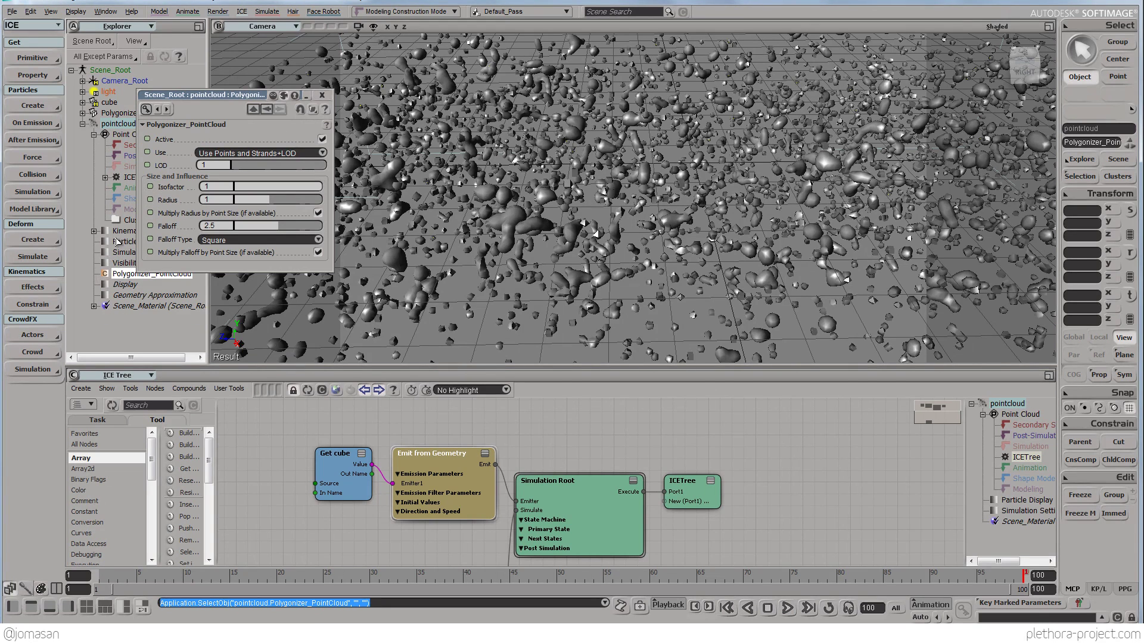
left_click_drag(186, 95, 209, 92)
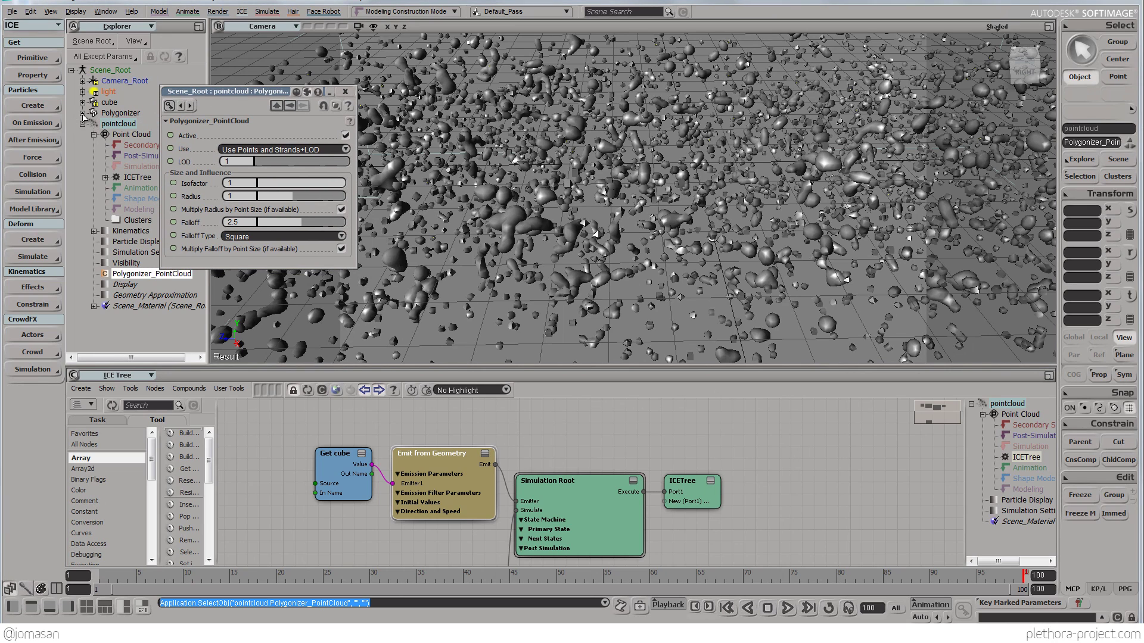
Step: Expand the Polygonizer object's Polygon Mesh and open the properties of its Polygonizer operator
left_click(83, 113)
left_click(134, 123)
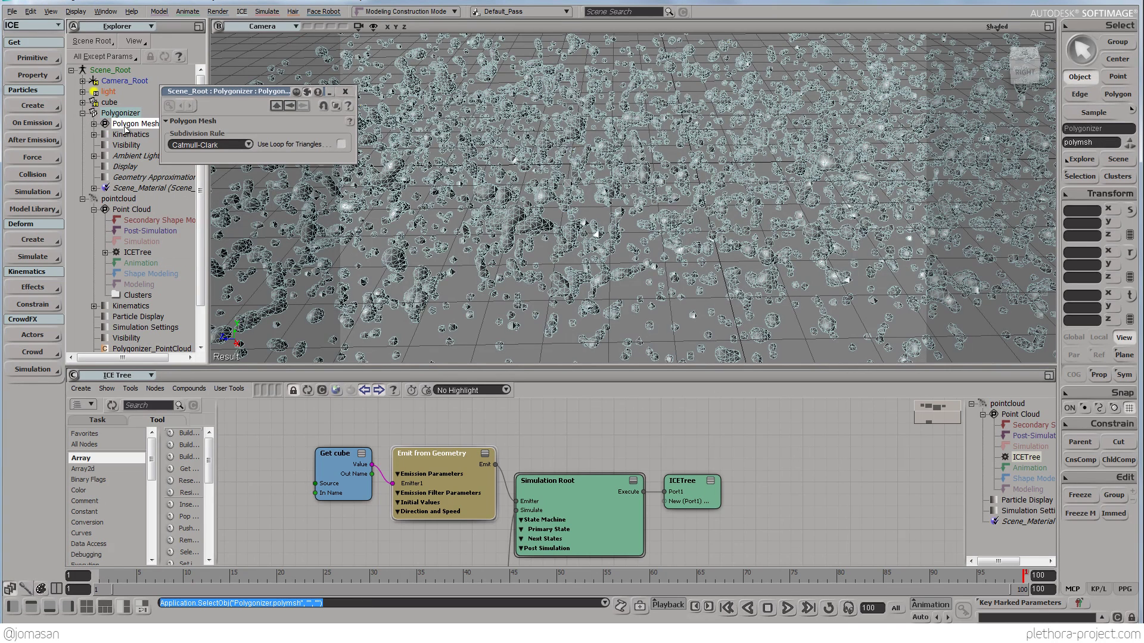
left_click(94, 123)
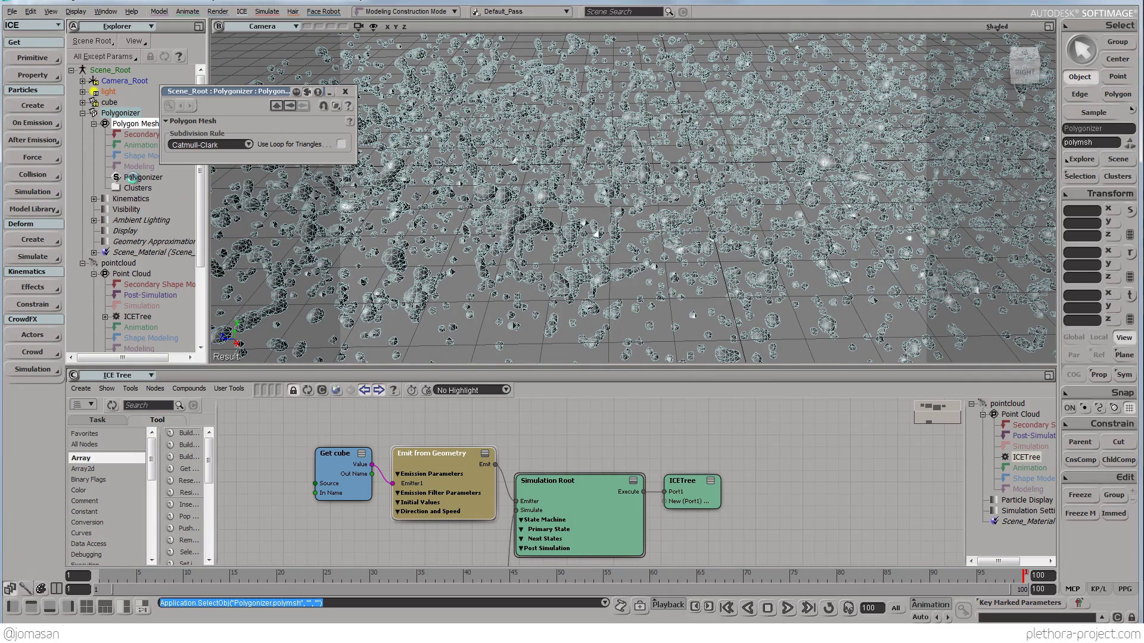
left_click(135, 178)
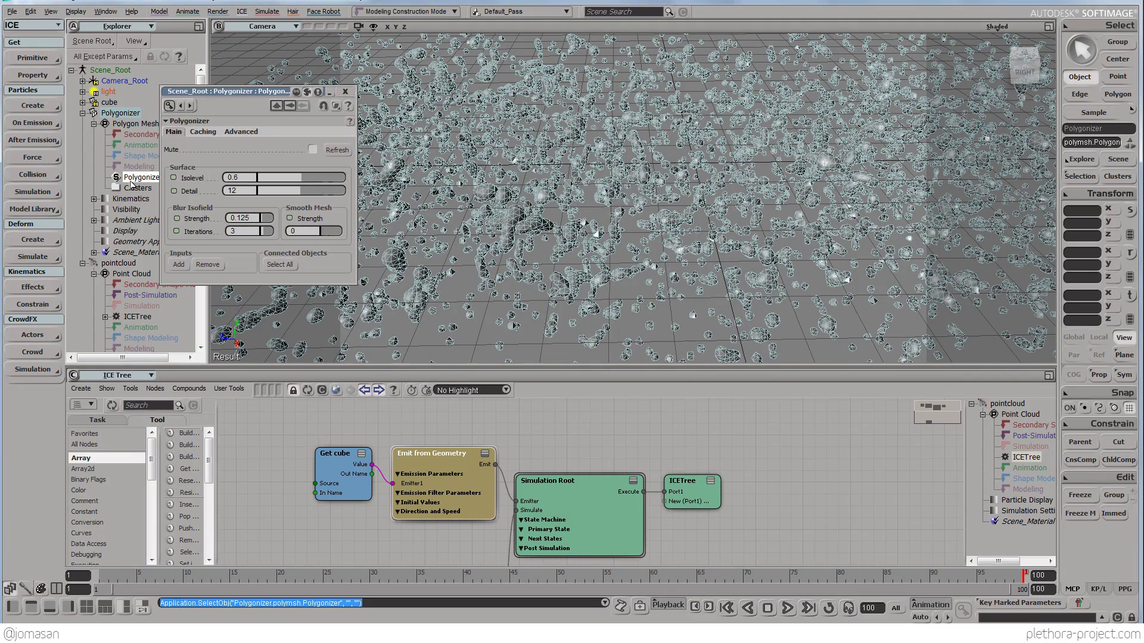
left_click_drag(256, 93, 210, 106)
Step: Set the Polygonizer's Isolevel to 0.4
key("s")
right_click_drag(452, 204, 595, 215)
left_click_drag(595, 215, 625, 210)
left_click(206, 191)
type(".4")
key("Return")
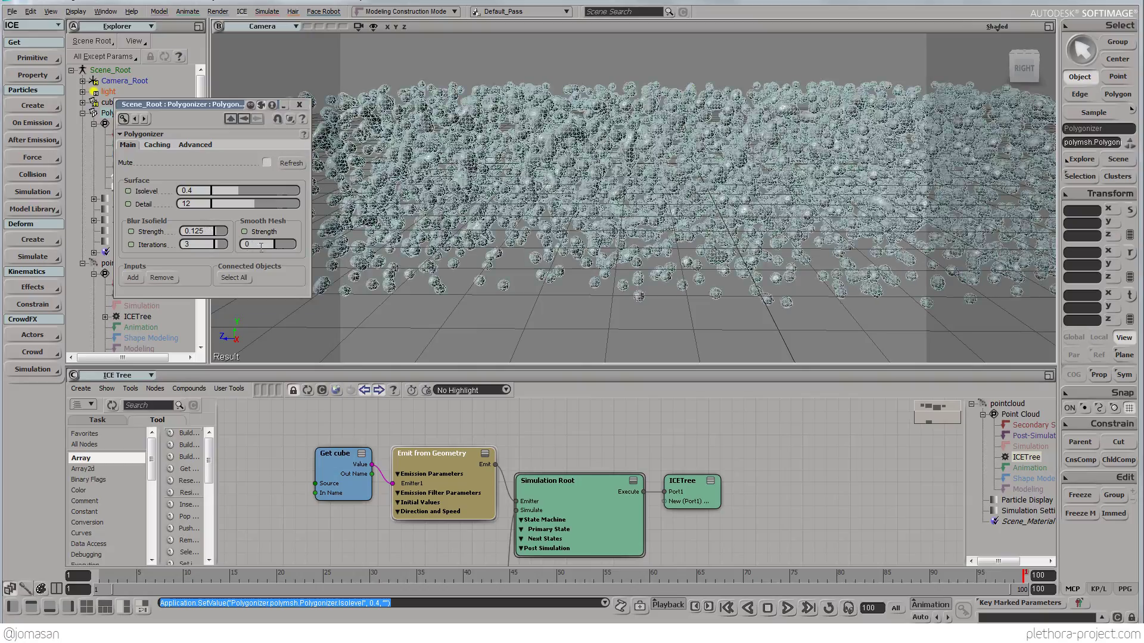
Step: Lower the Polygonizer's Isolevel to 0.2 and check how the particle surfaces merge
left_click_drag(523, 236, 582, 246)
left_click(200, 191)
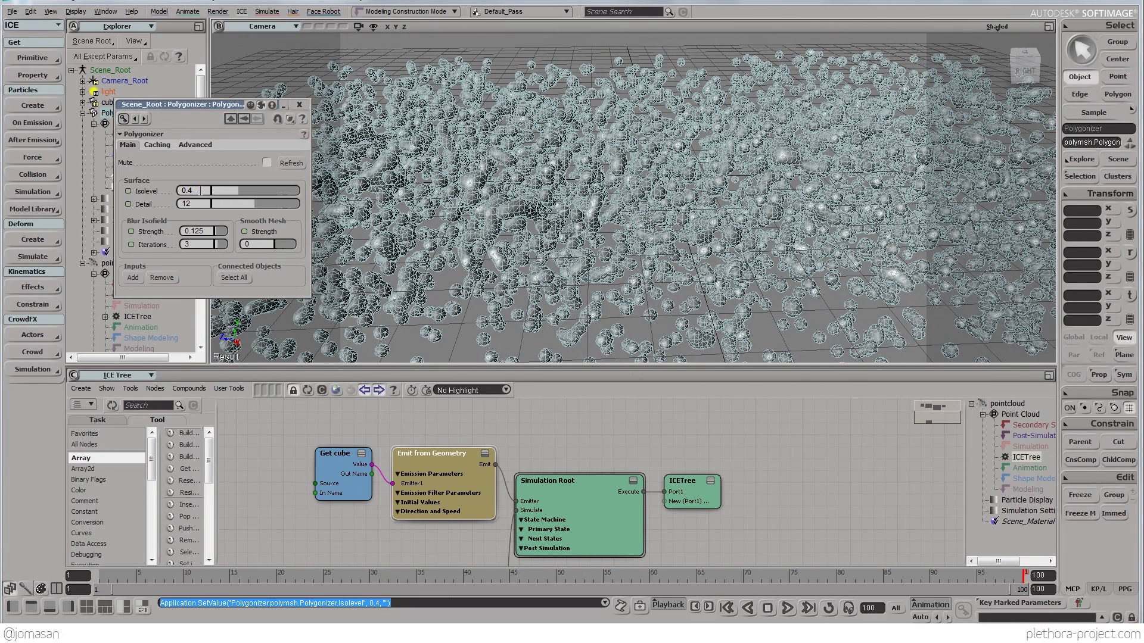
key("Return")
mouse_move(587, 217)
left_mouse_down()
mouse_move(612, 267)
mouse_move(639, 193)
mouse_move(614, 202)
mouse_move(659, 245)
mouse_move(629, 223)
mouse_move(598, 294)
mouse_move(613, 242)
mouse_move(587, 195)
mouse_move(588, 238)
left_mouse_up()
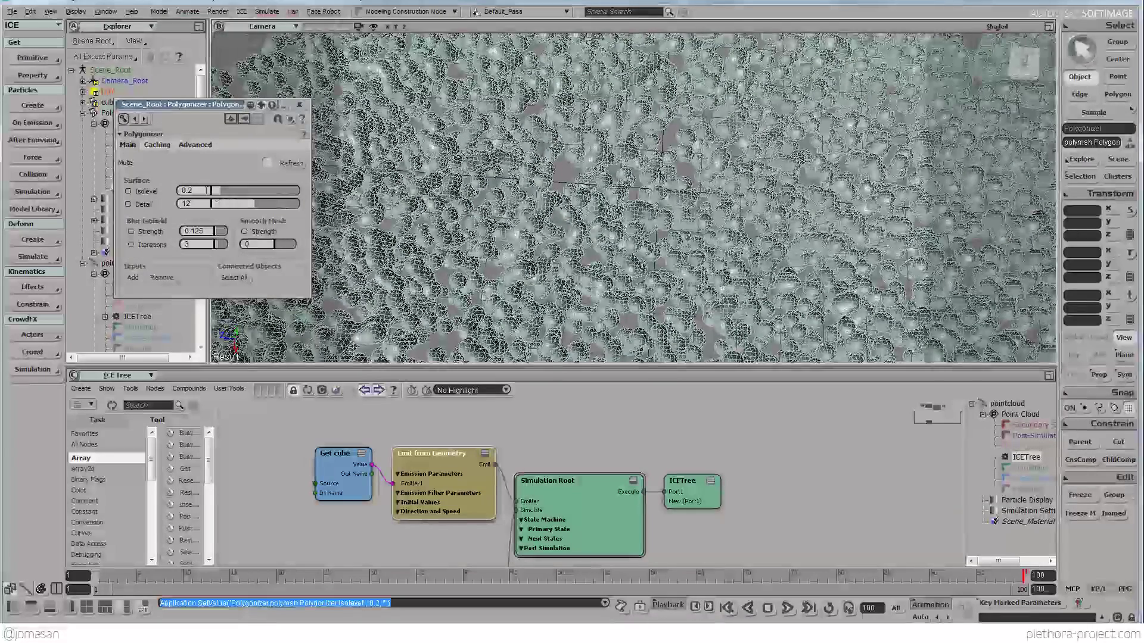
Step: Set the Polygonizer's Isolevel to 0.1
key("BackSpace")
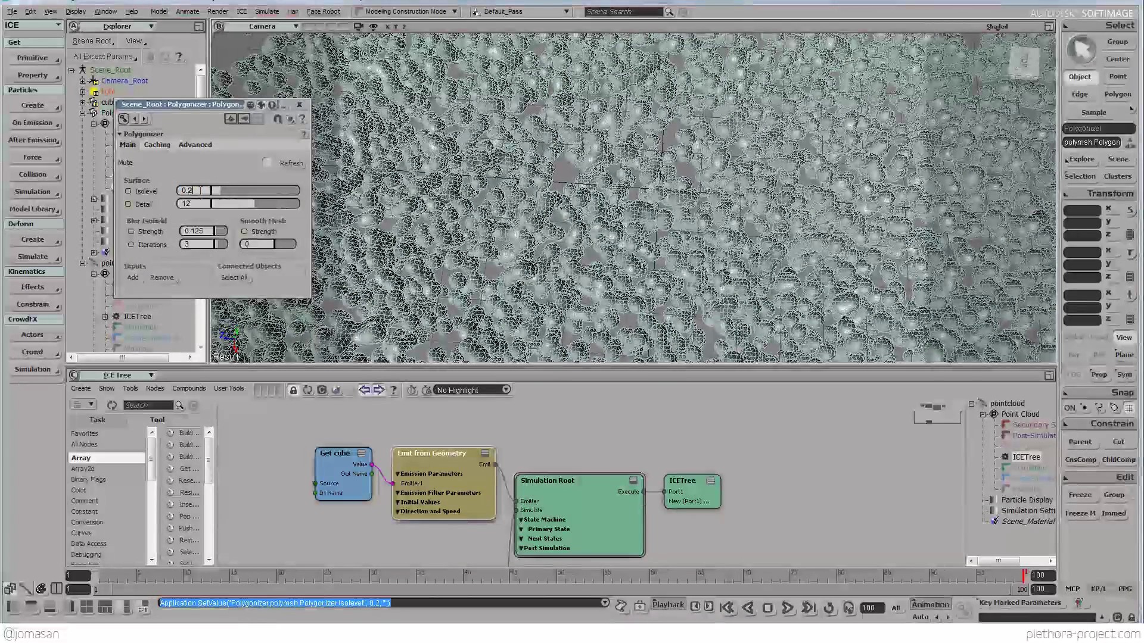
type("1")
key("Return")
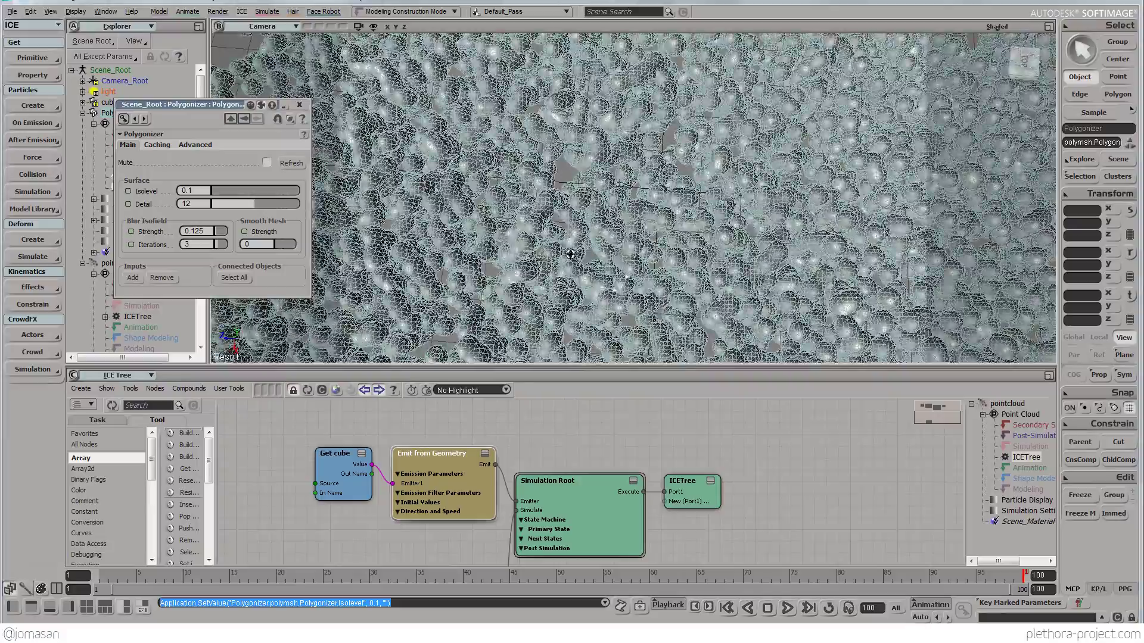
Step: Examine the polygonized particle mesh from several angles and distances to judge how the spheres blend together
right_click_drag(579, 256, 652, 194)
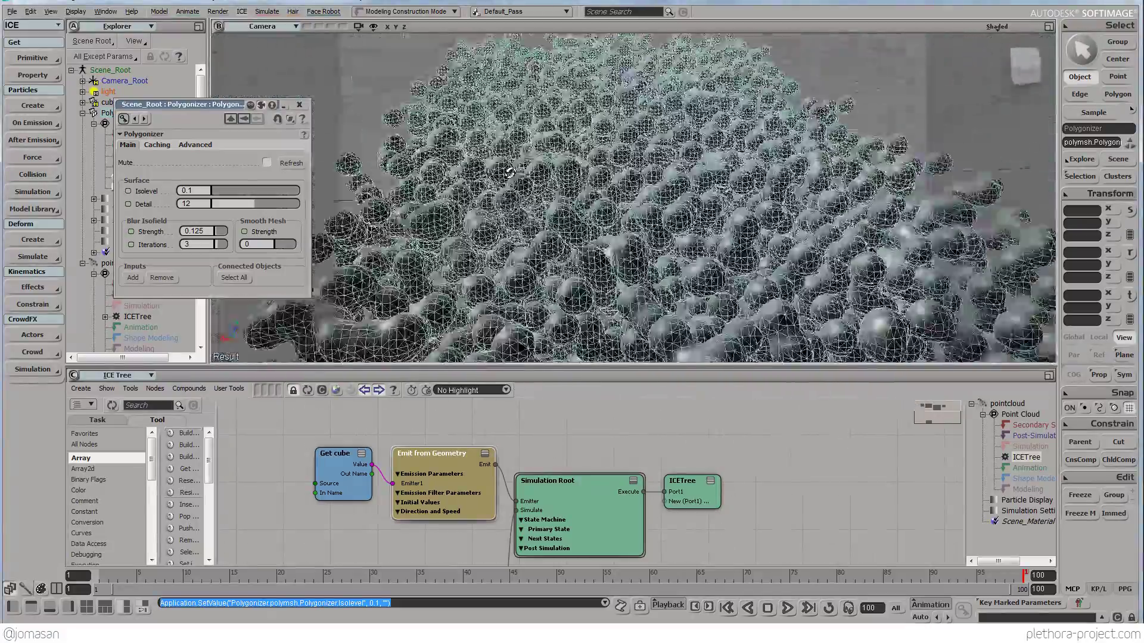
right_click_drag(601, 148, 602, 172)
right_click_drag(612, 251, 537, 238)
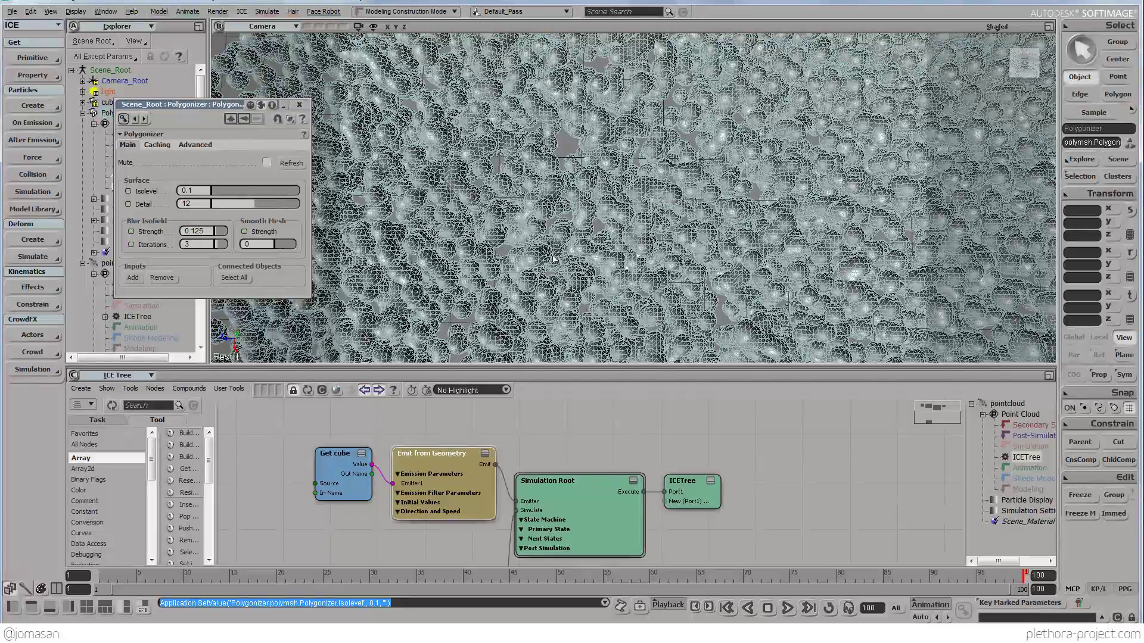
right_click_drag(553, 259, 570, 247)
middle_click_drag(571, 246, 583, 236)
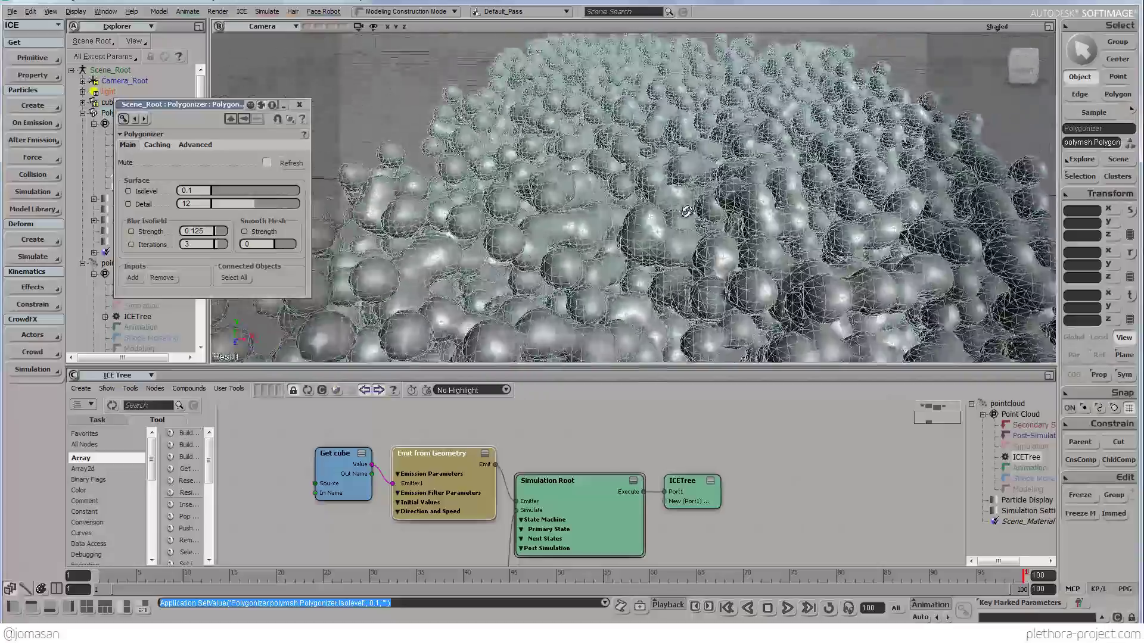
middle_click_drag(594, 227, 584, 208)
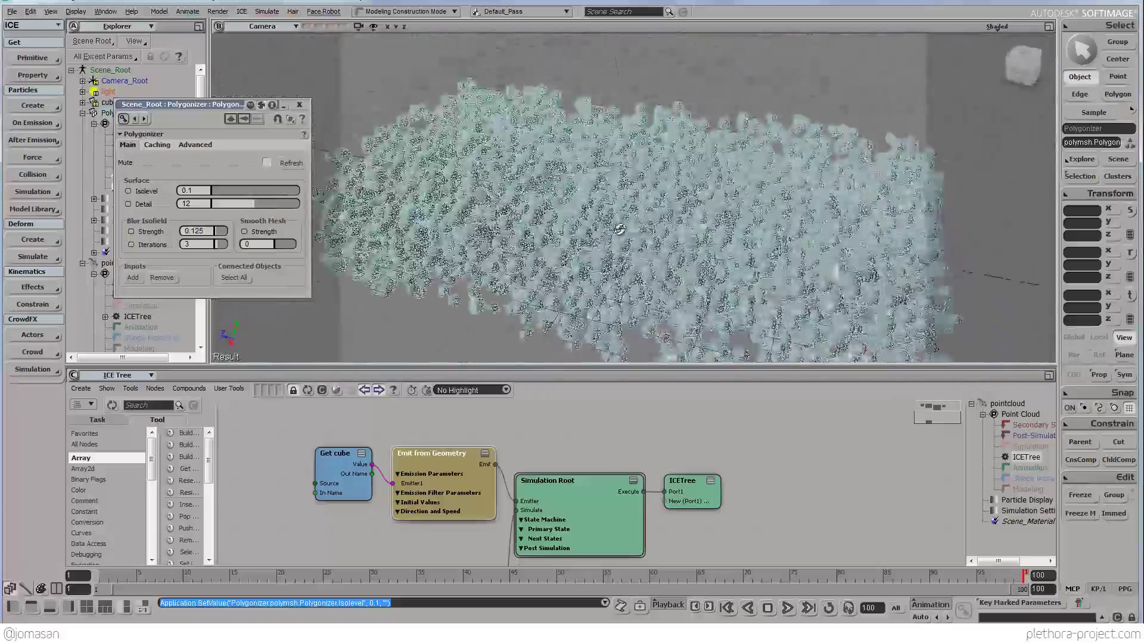
middle_click_drag(610, 171, 582, 192)
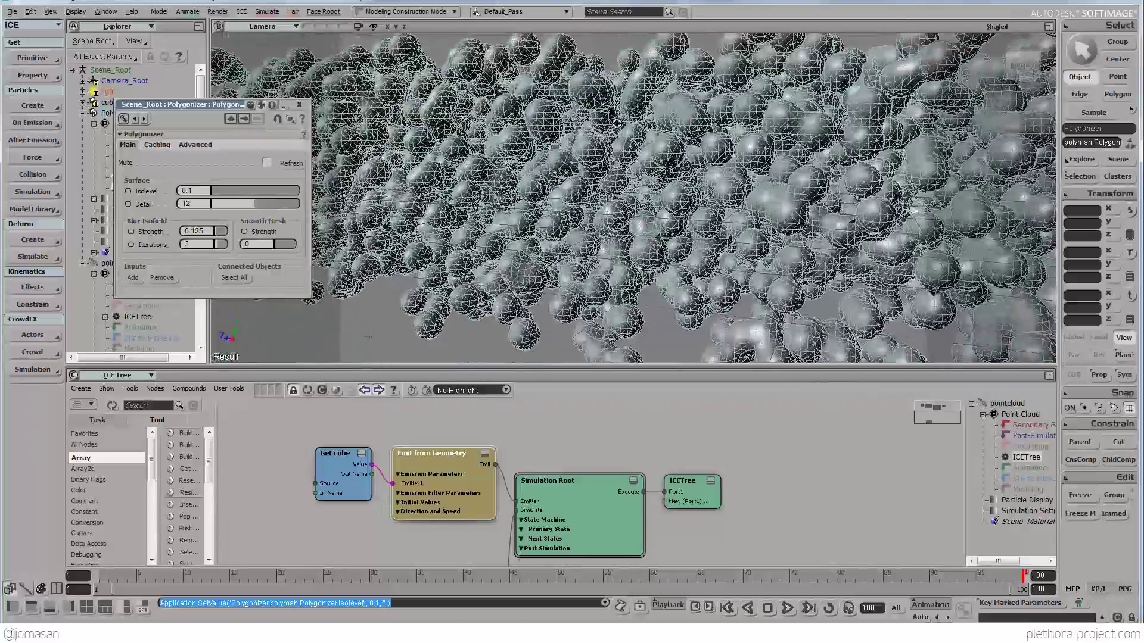
middle_click_drag(593, 210, 597, 238)
middle_click_drag(597, 291, 576, 220)
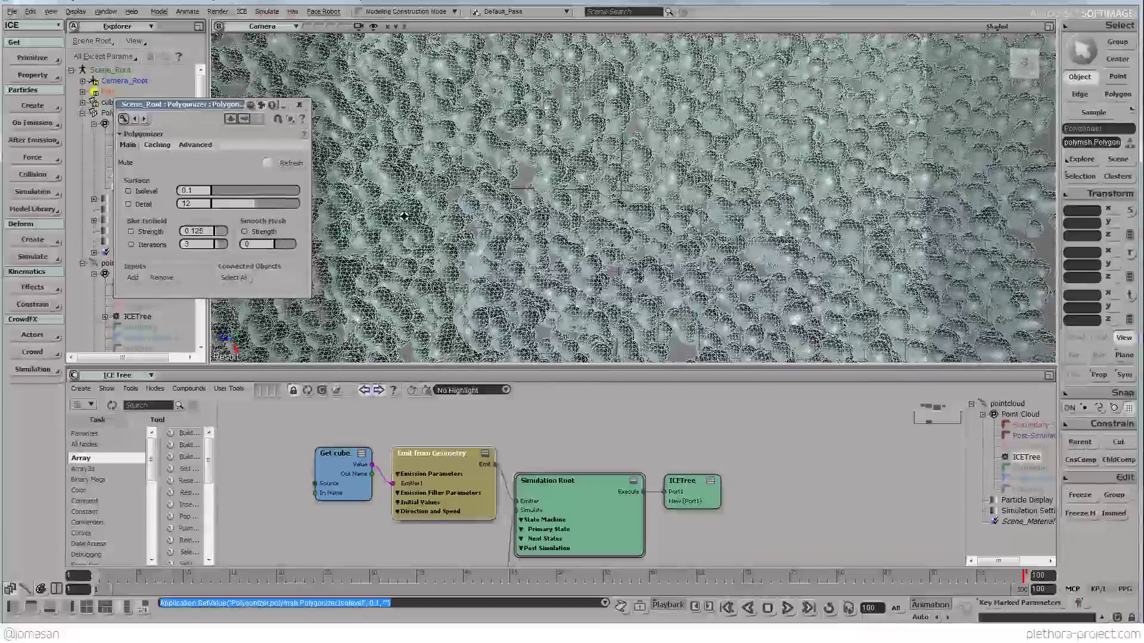
middle_click_drag(350, 205, 700, 124)
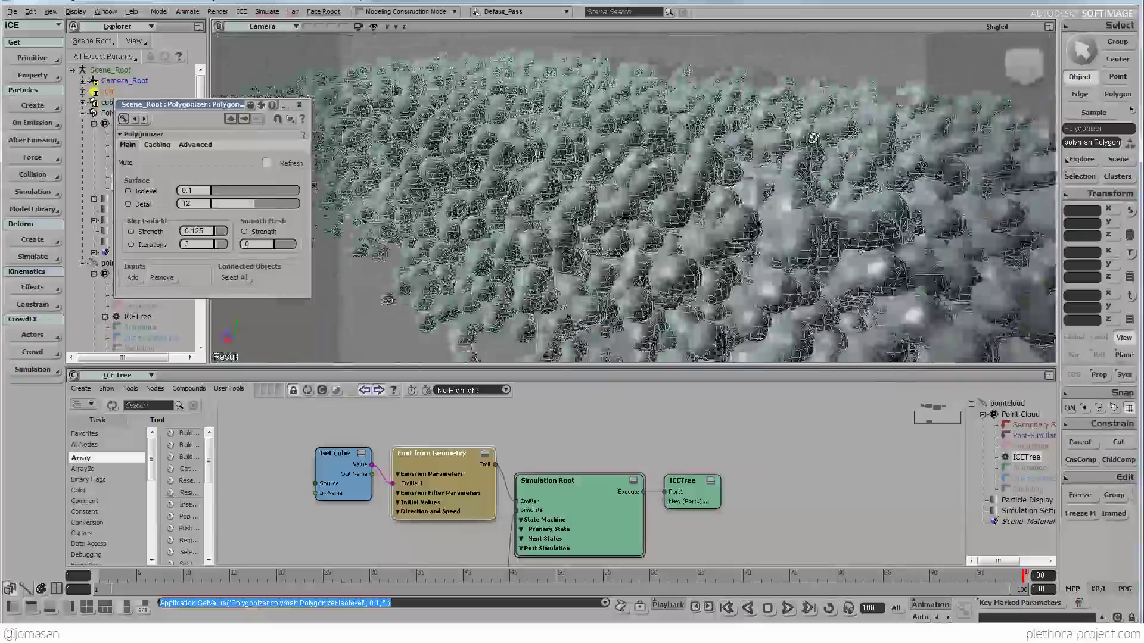
middle_click_drag(706, 150, 611, 245)
scroll(611, 246, "down", 4)
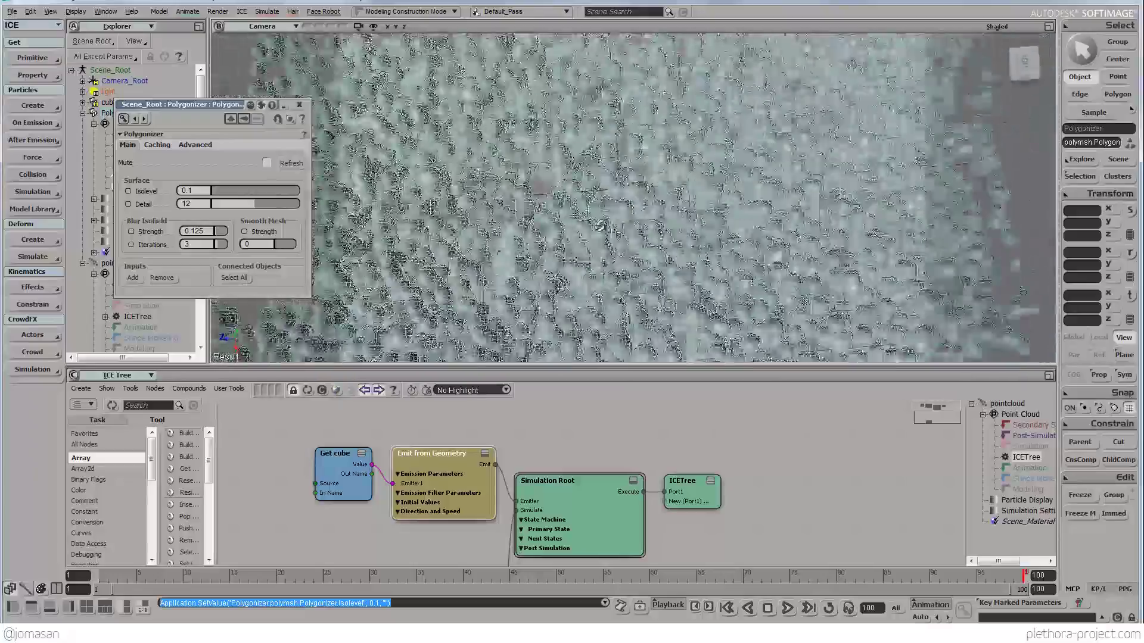
middle_click_drag(585, 173, 605, 159)
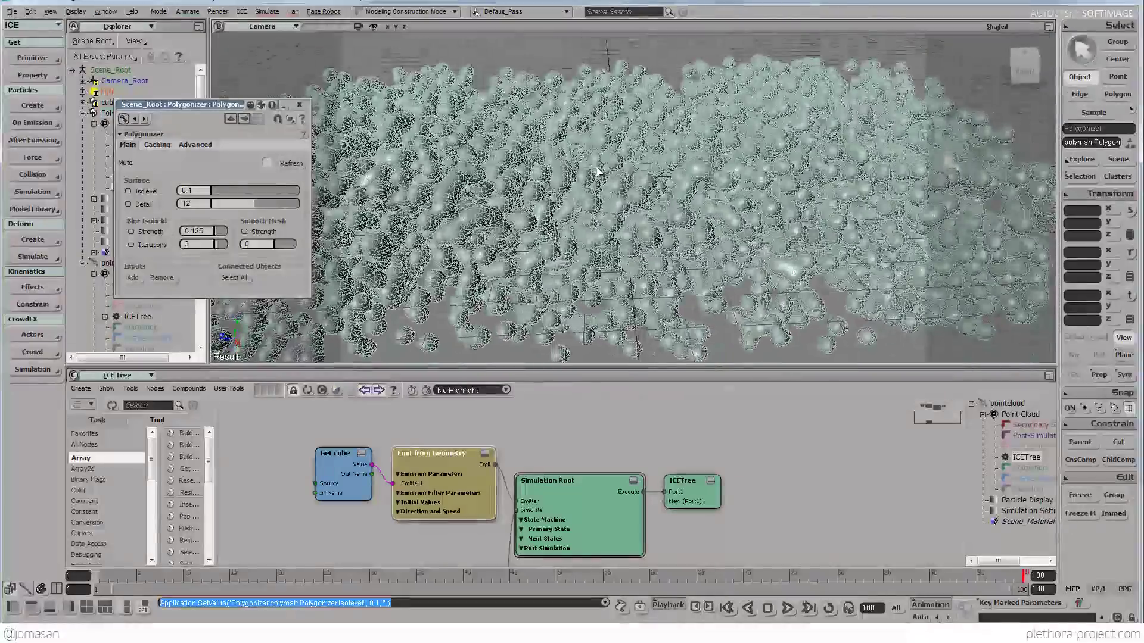
right_click_drag(599, 172, 553, 112)
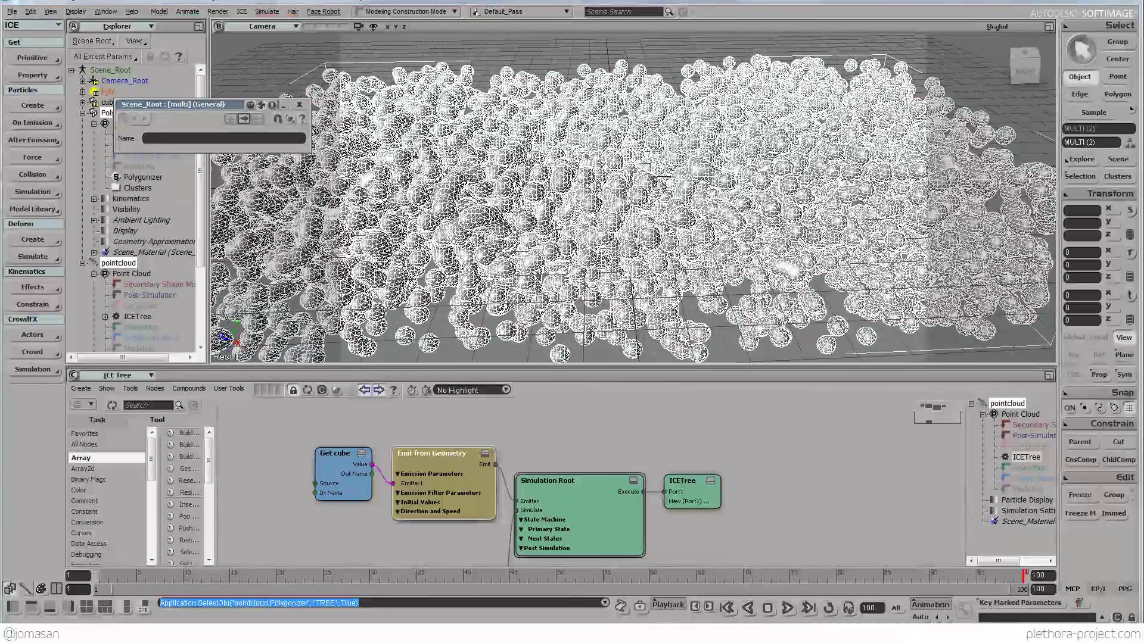
Step: Deselect the particle mesh and inspect its shaded surface from above and close up
left_click(120, 113)
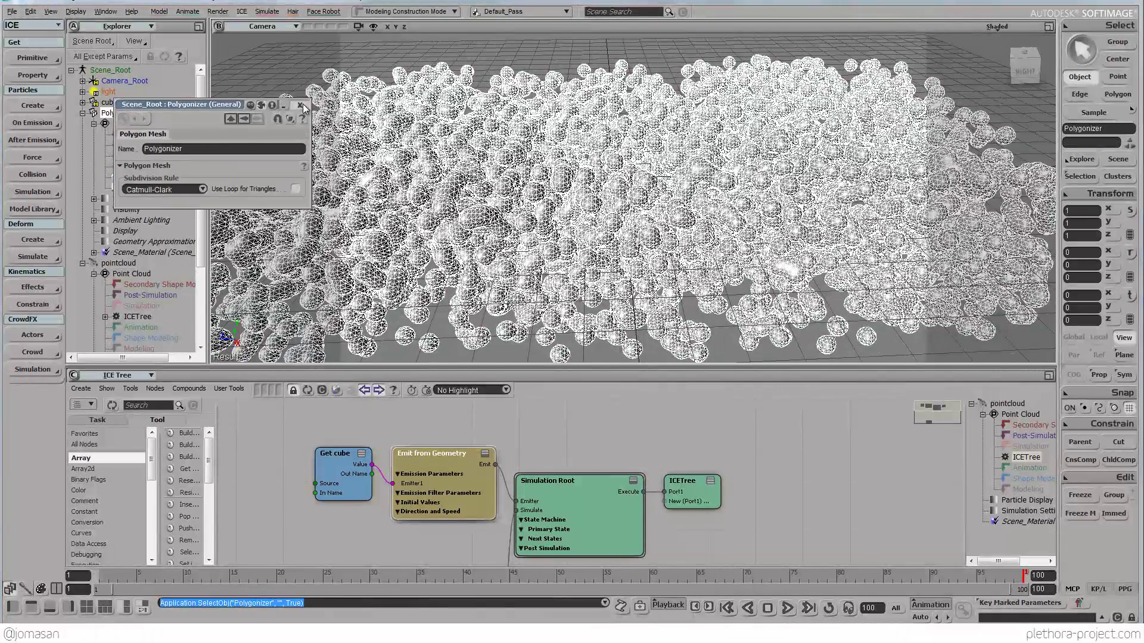
left_click(108, 112)
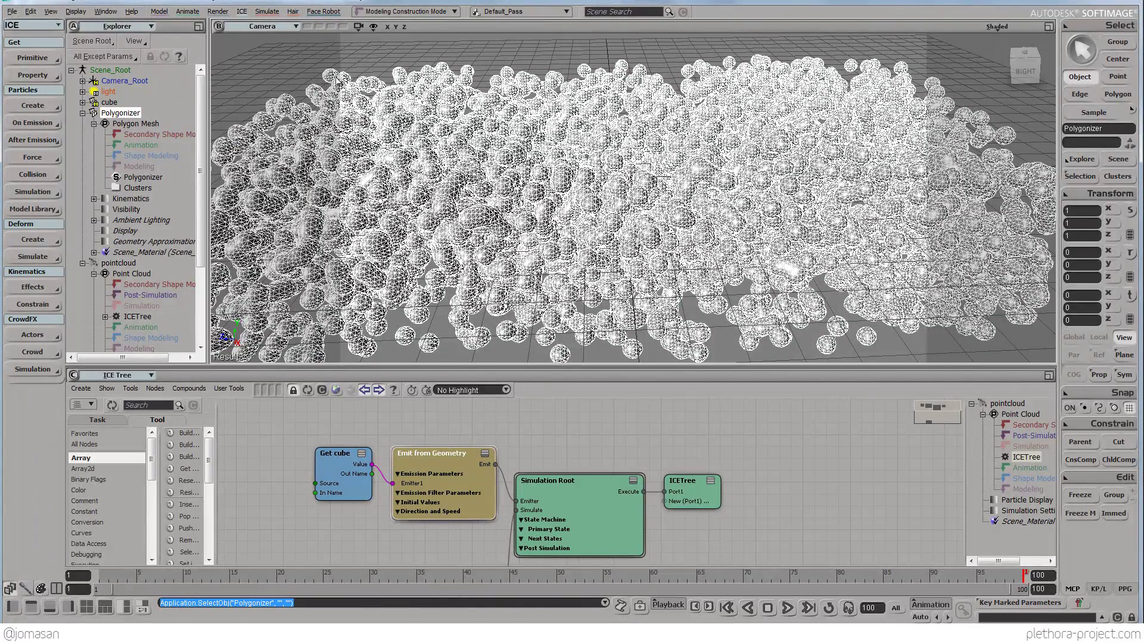
left_click(590, 57)
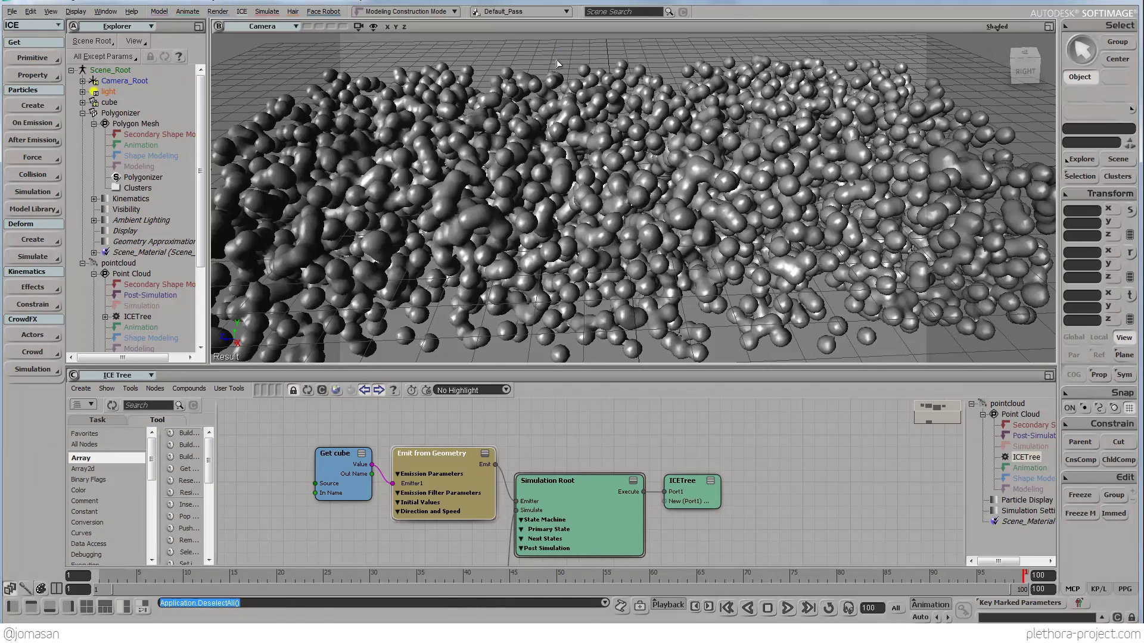
scroll(621, 195, "down", 5)
left_click_drag(621, 194, 550, 278)
scroll(631, 208, "up", 5)
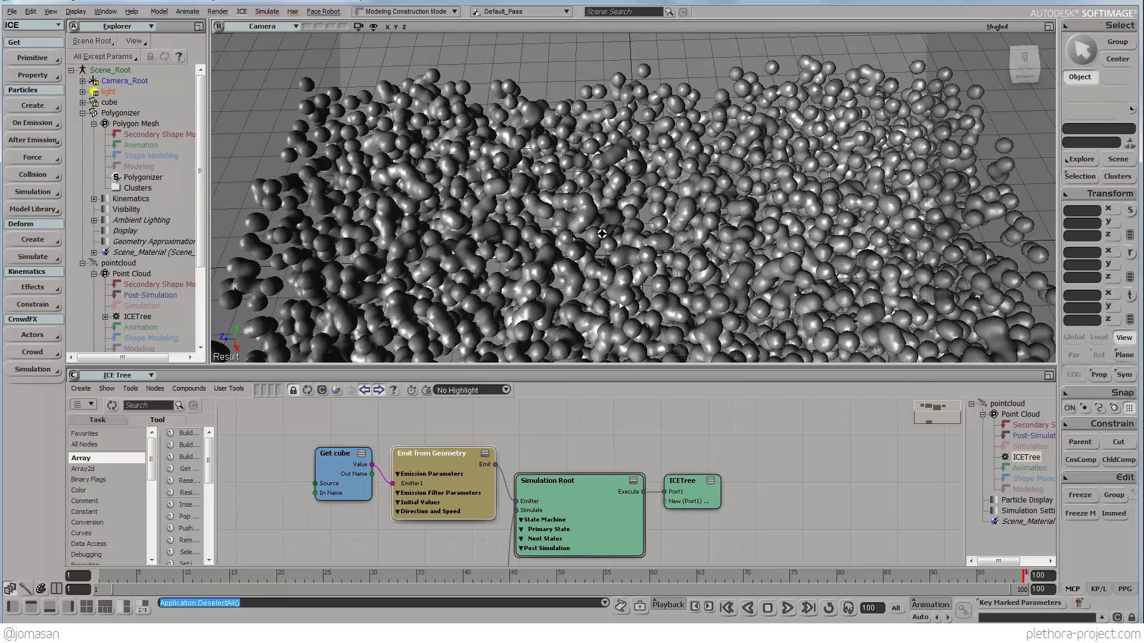
left_click_drag(602, 228, 595, 277)
Step: Set the Polygonizer's Isolevel to 0.05
left_click(149, 180)
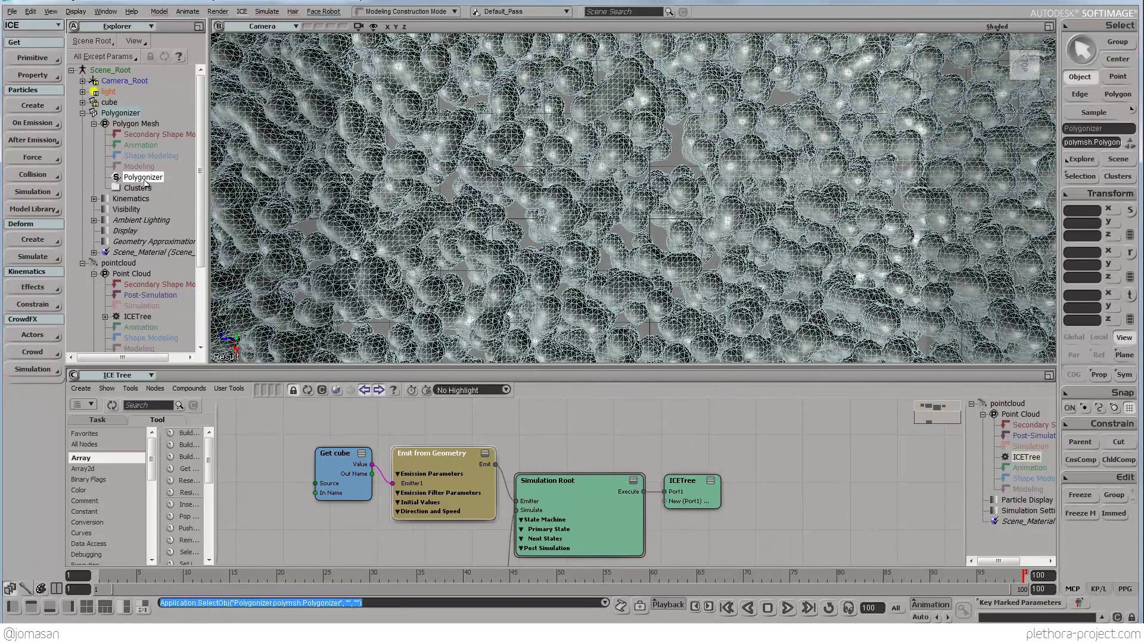
double_click(147, 178)
left_click(213, 181)
type("0.1")
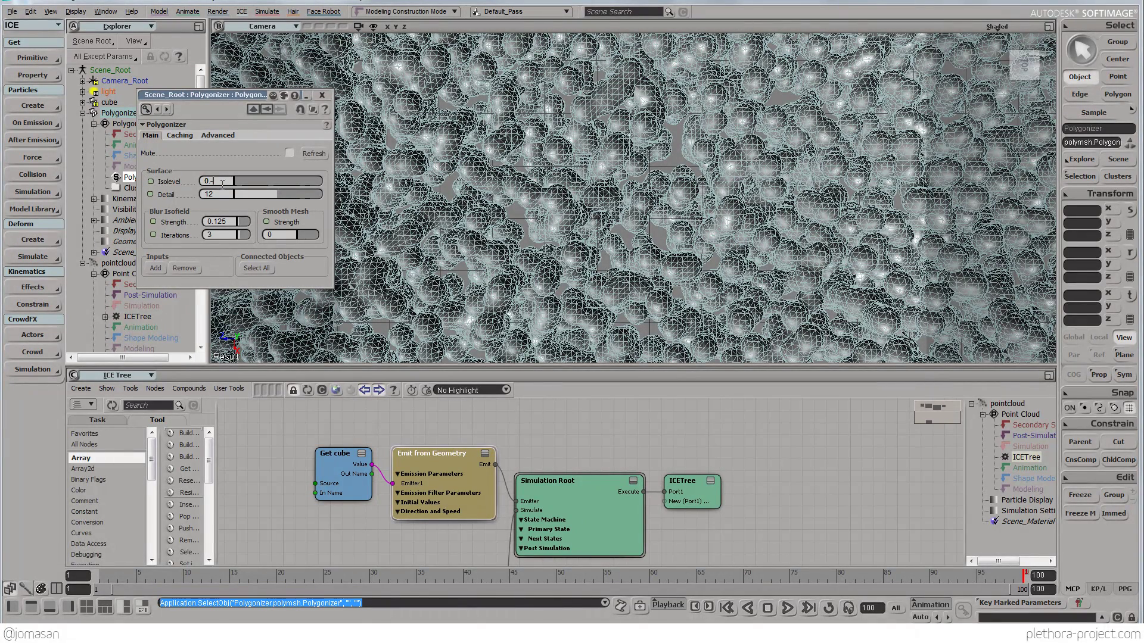
key("Return")
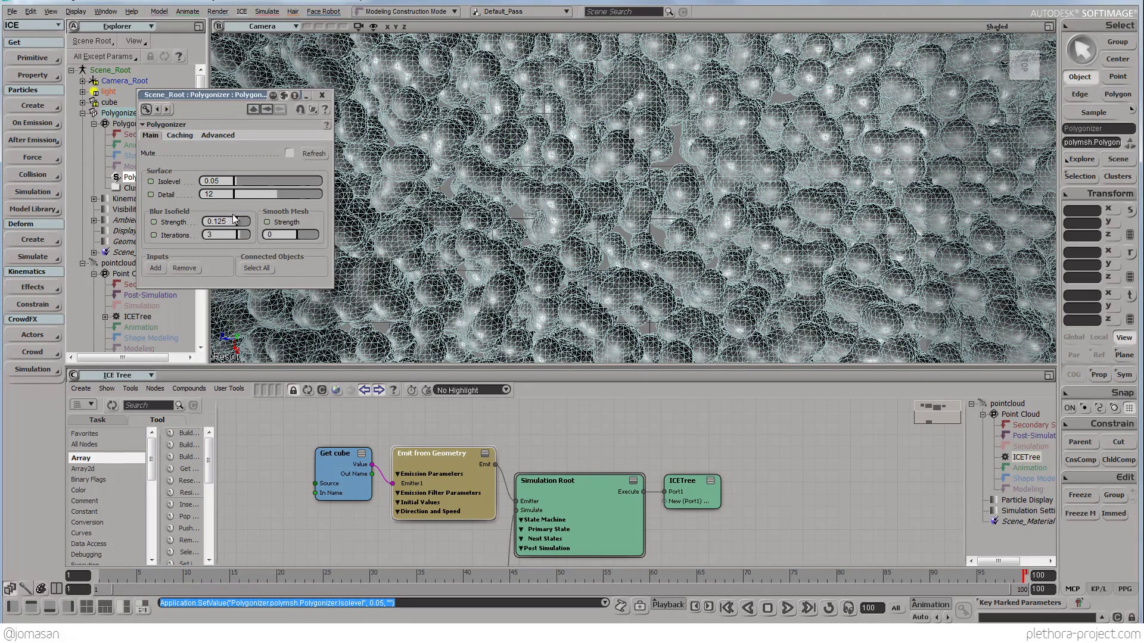
Step: Raise the Polygonizer's Detail to 14 and close its property editor
double_click(208, 195)
type("14")
key("Return")
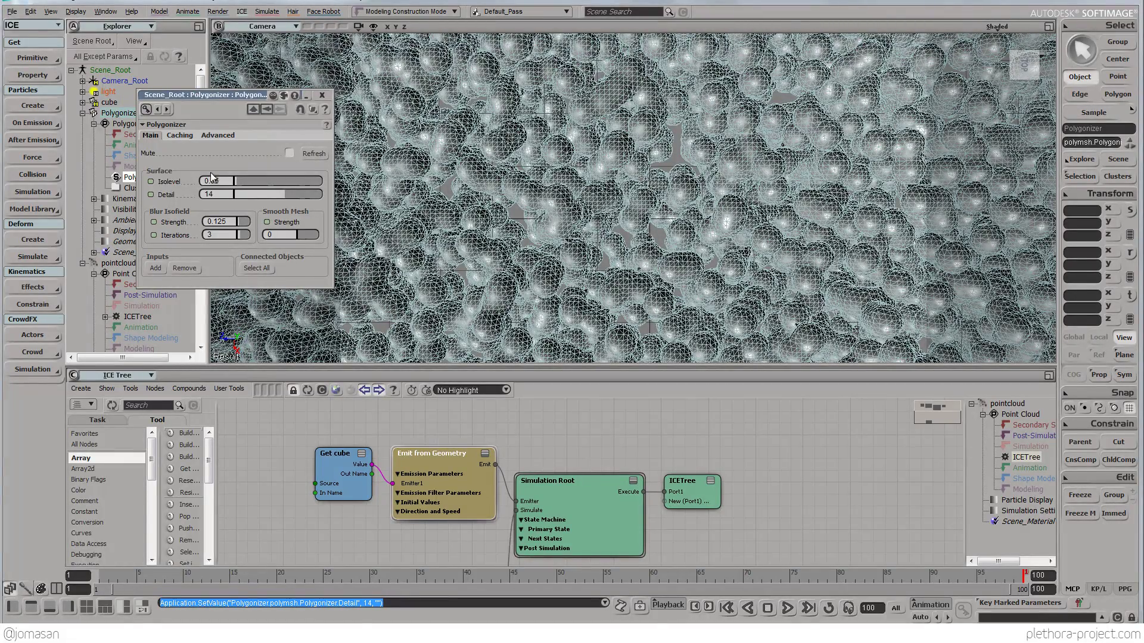
left_click(322, 95)
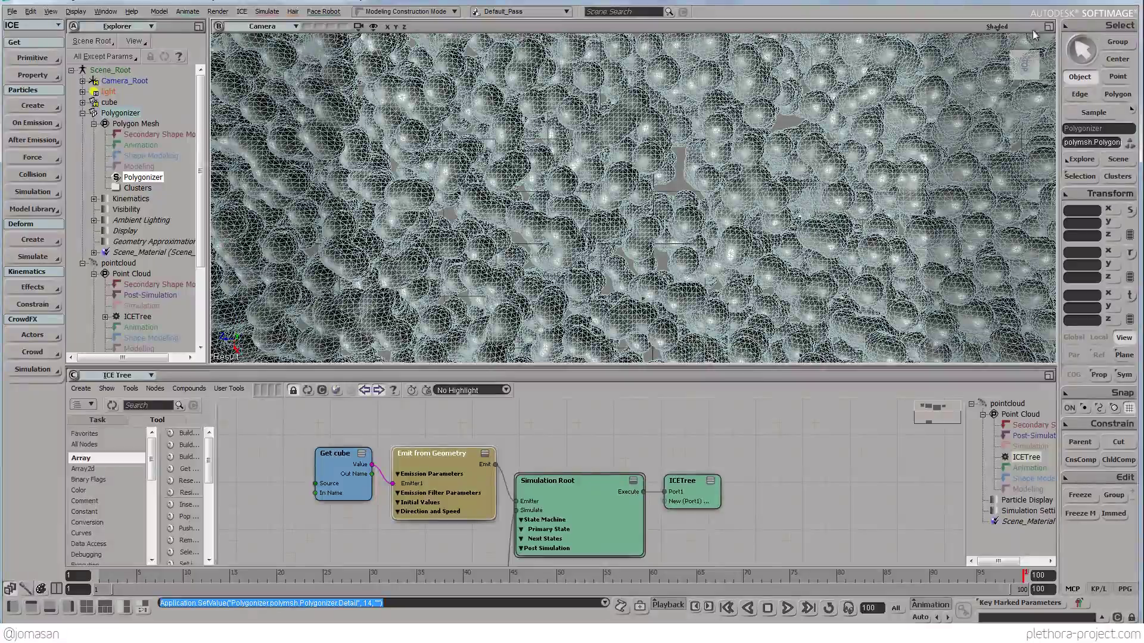
Step: Maximize the Camera viewport, switch its display mode to Hidden Line Removal and clear the selection
left_click(1047, 26)
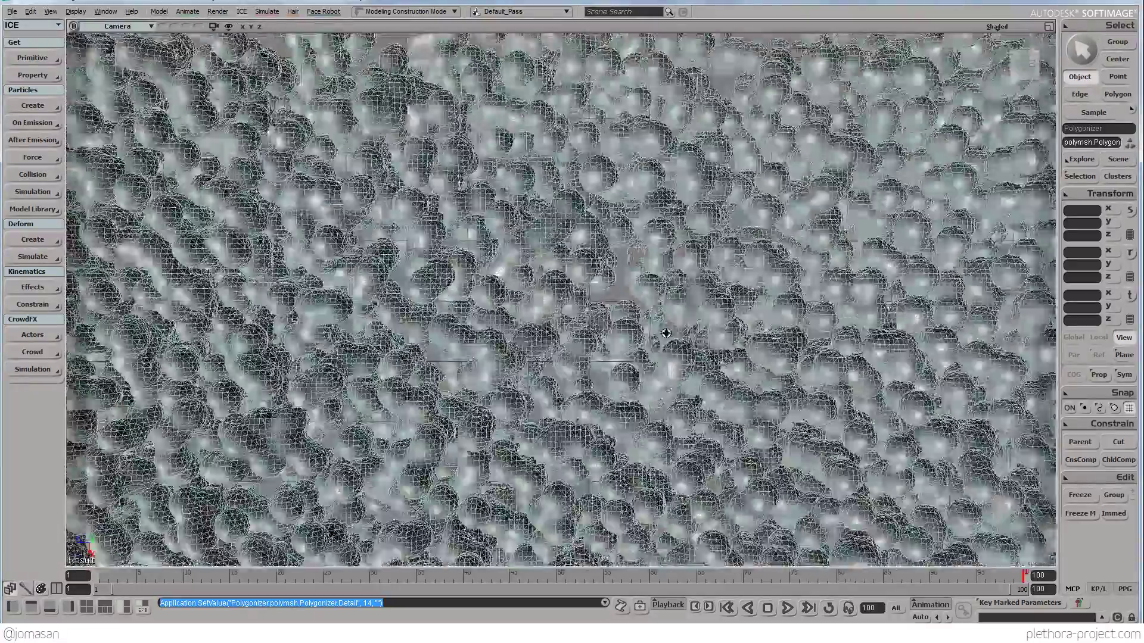
middle_click_drag(666, 333, 595, 352)
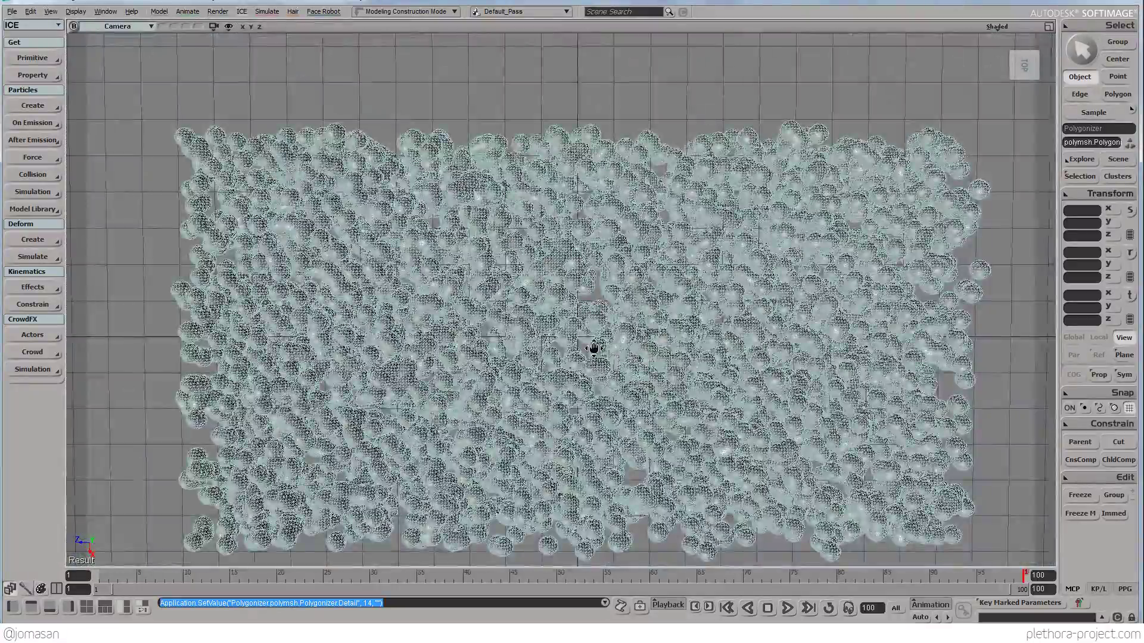
left_click_drag(595, 352, 596, 370)
left_click(594, 369)
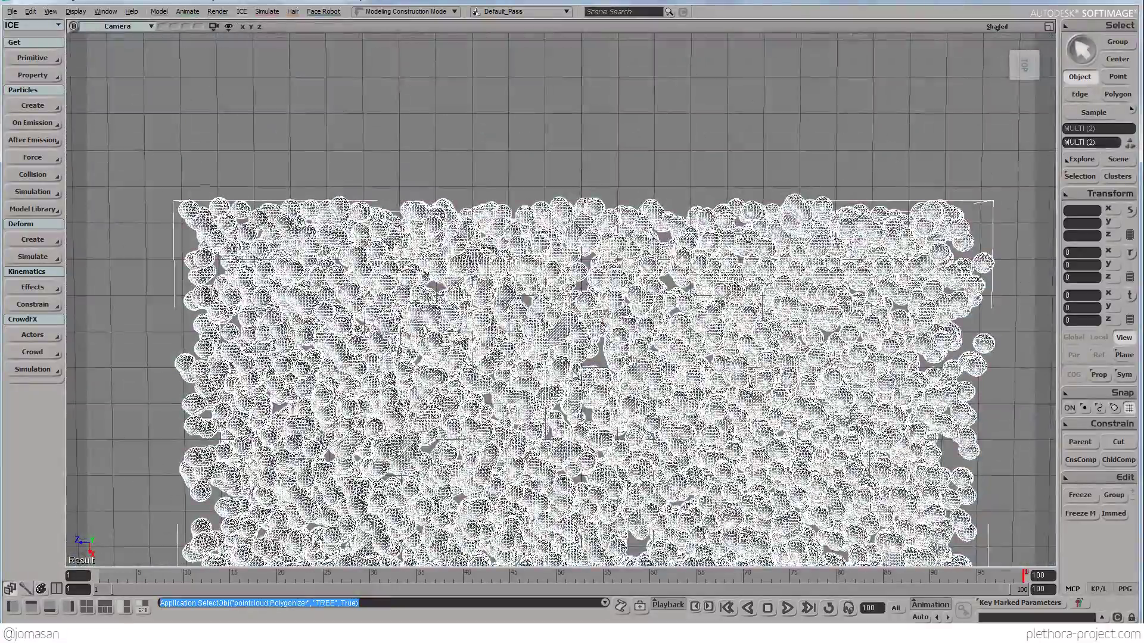
left_click(1012, 27)
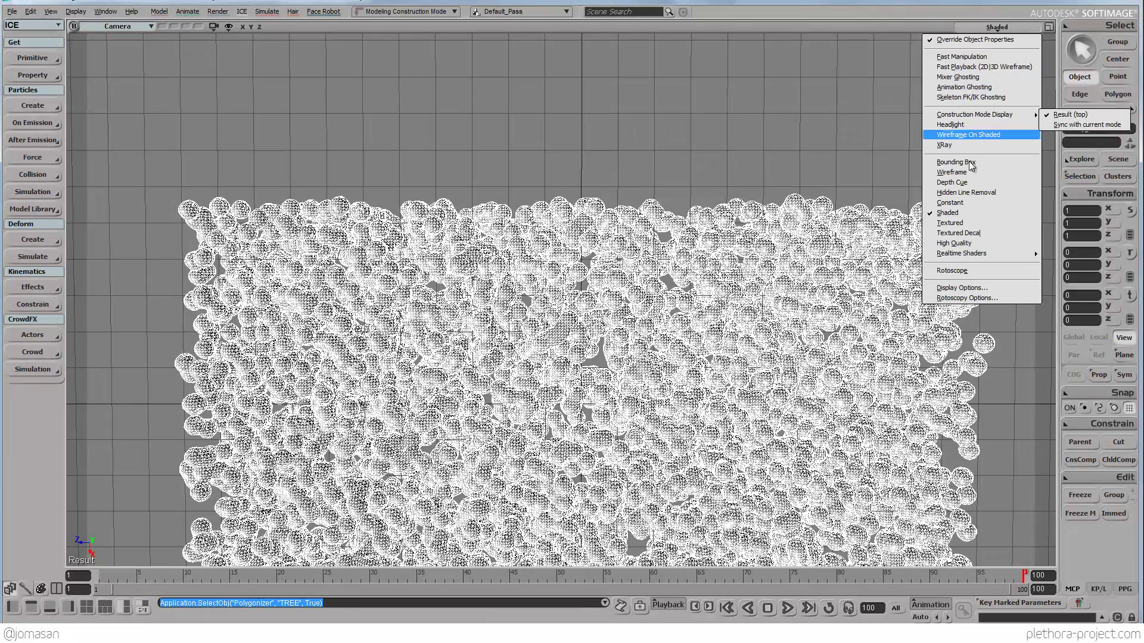
left_click(962, 193)
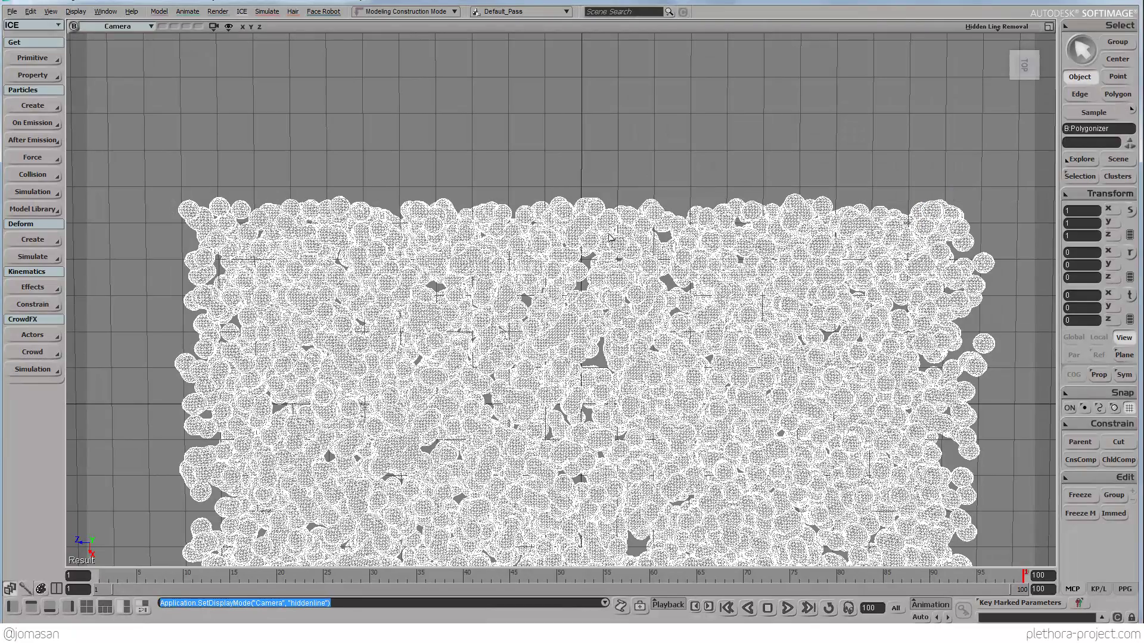
left_click(638, 129)
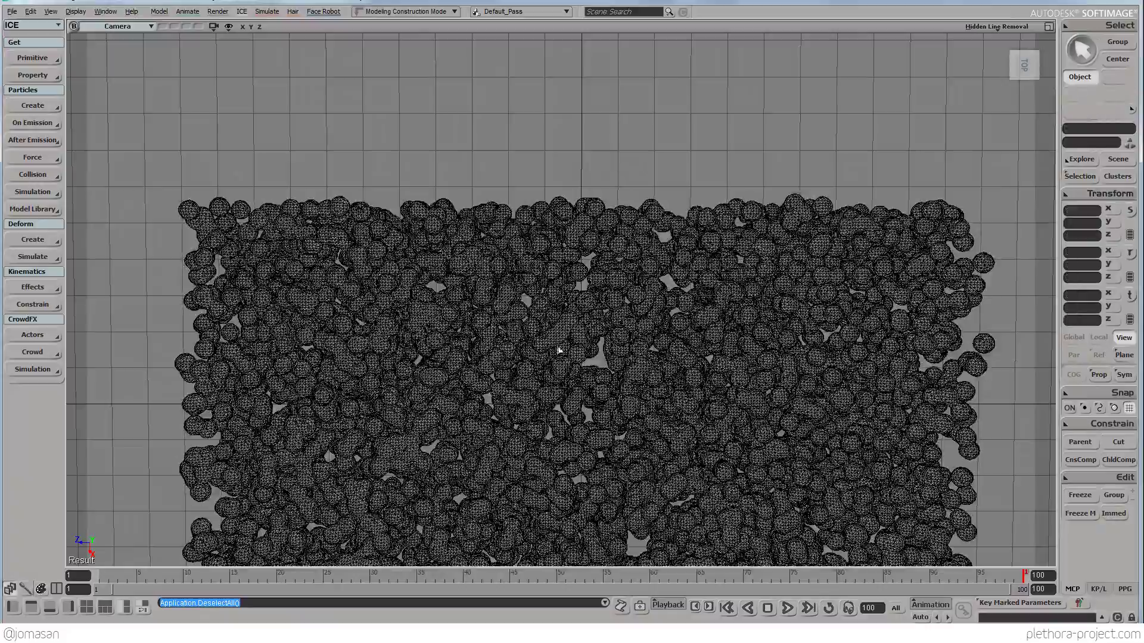
Step: Examine the hidden-line mesh up close and from several angles to judge its polygon density and how the spheres merge
key("s")
right_click_drag(559, 350, 546, 266)
middle_click_drag(546, 266, 559, 320)
right_click_drag(559, 320, 470, 319)
middle_click_drag(470, 319, 516, 278)
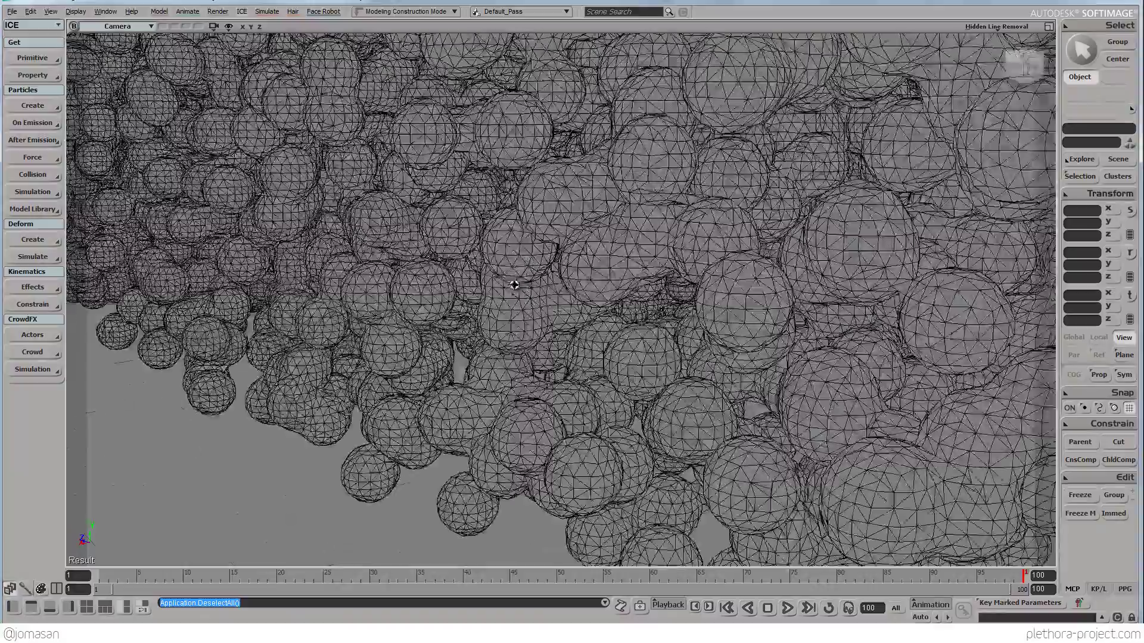
scroll(519, 234, "down", 8)
middle_click_drag(518, 234, 569, 362)
mouse_move(569, 362)
right_mouse_down()
mouse_move(569, 327)
mouse_move(552, 366)
right_mouse_up()
middle_click_drag(551, 365, 493, 334)
left_click_drag(492, 334, 589, 347)
scroll(589, 347, "down", 5)
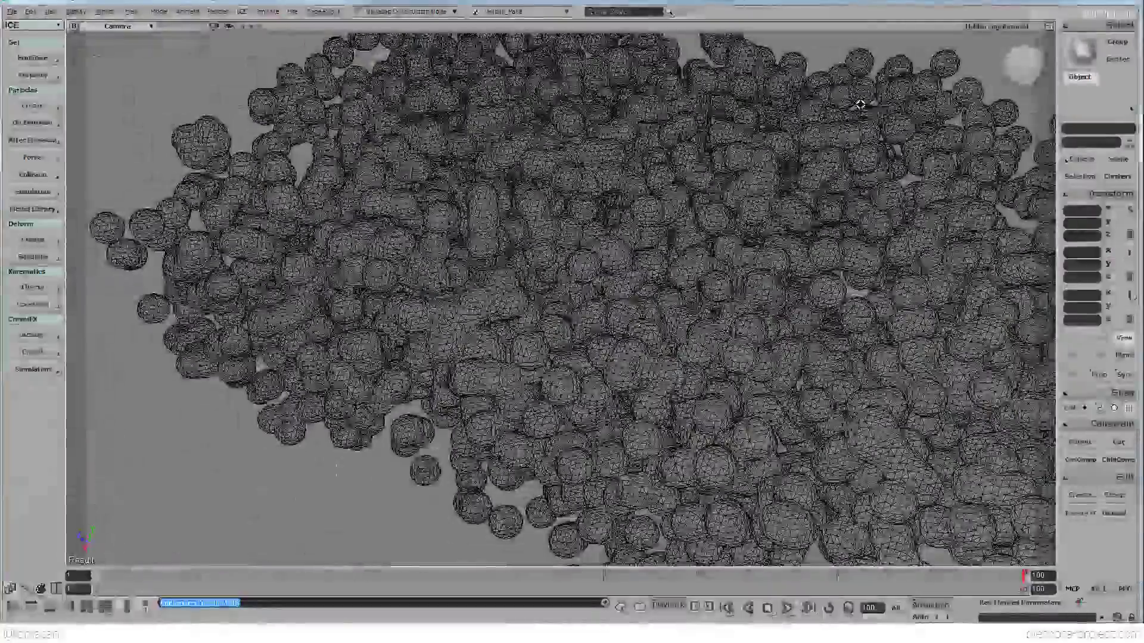
Step: Enable depth-cue fog in the Camera's display options and check it from a lower angle
left_click(997, 27)
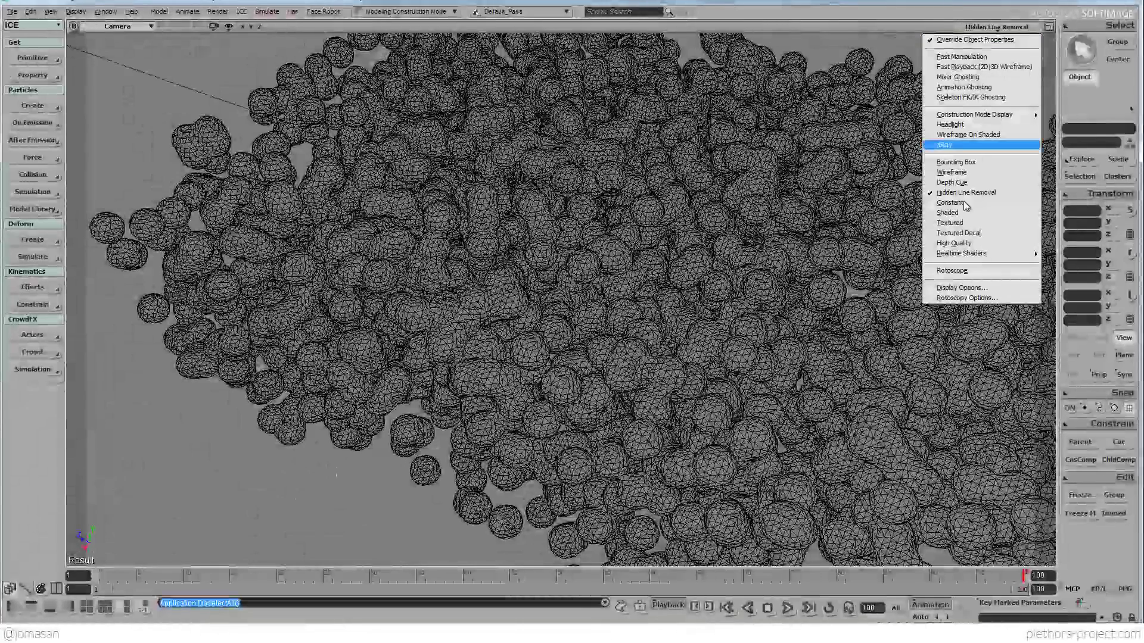
left_click(962, 288)
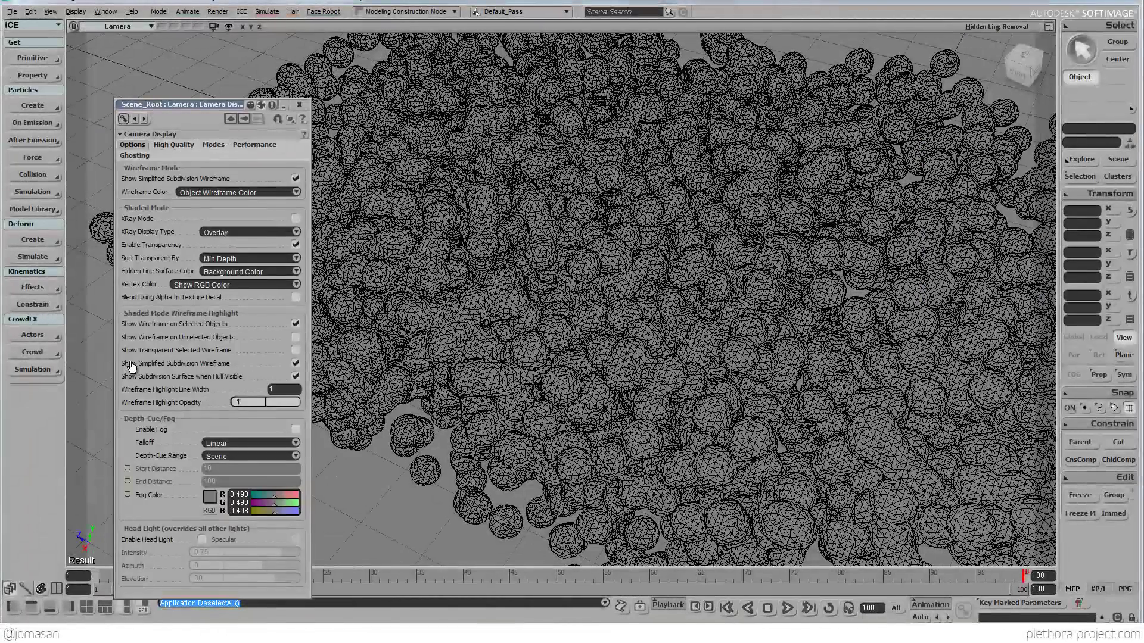
left_click(295, 429)
middle_click_drag(313, 434, 775, 381)
left_click_drag(774, 381, 715, 339)
middle_click_drag(485, 357, 614, 332)
scroll(614, 332, "up", 6)
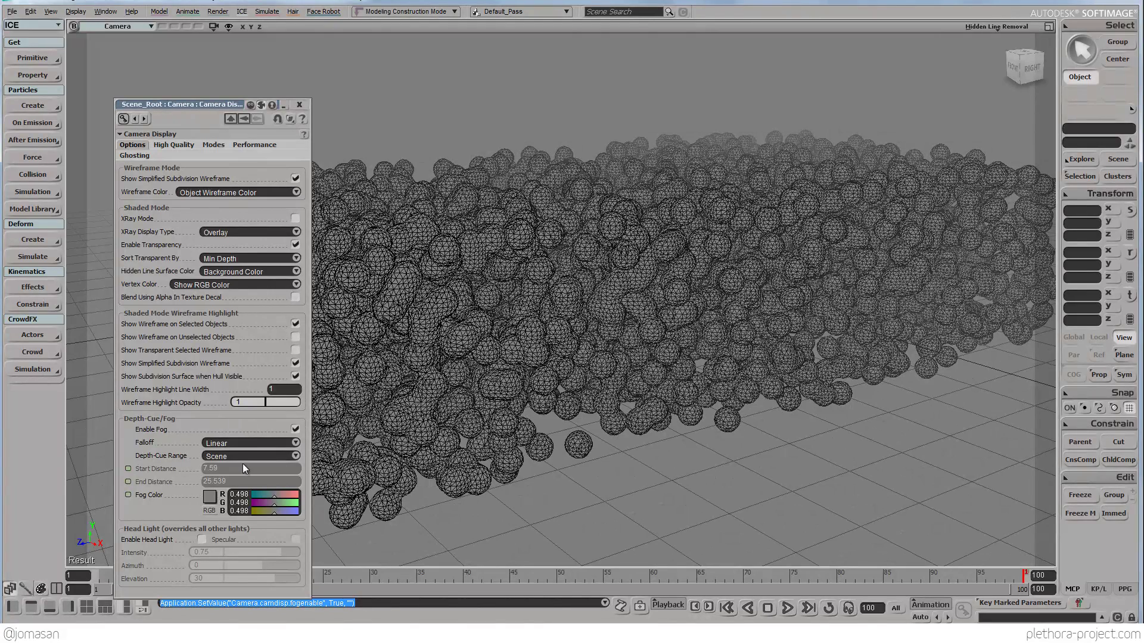
Step: Set the Camera's fog color to black, close the display options and deselect all objects
left_click(210, 498)
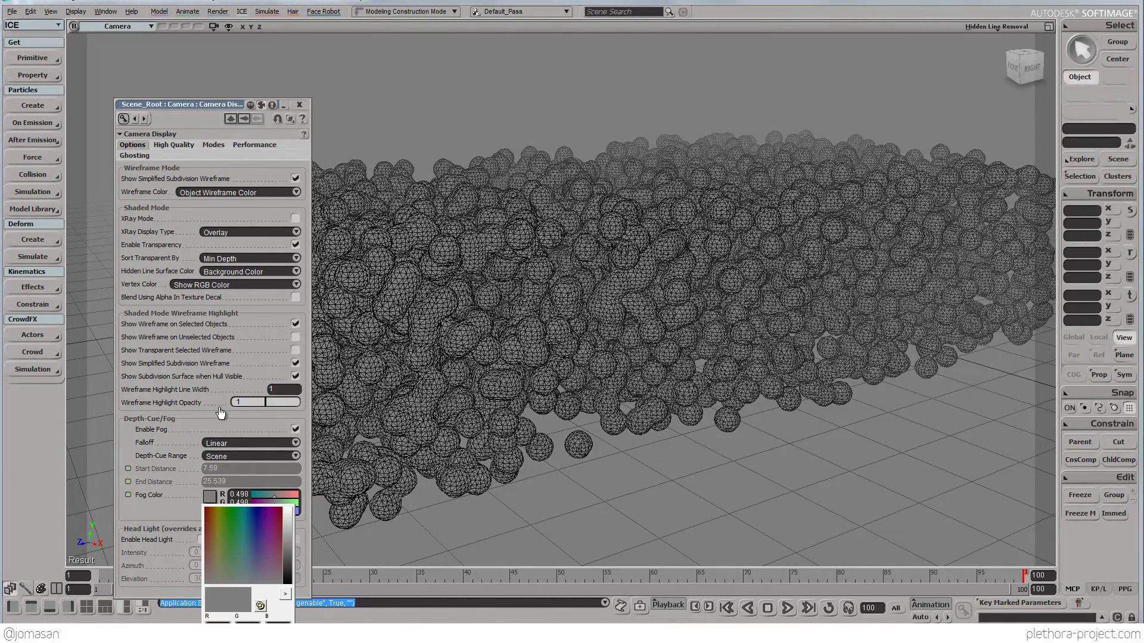
left_click_drag(286, 543, 288, 583)
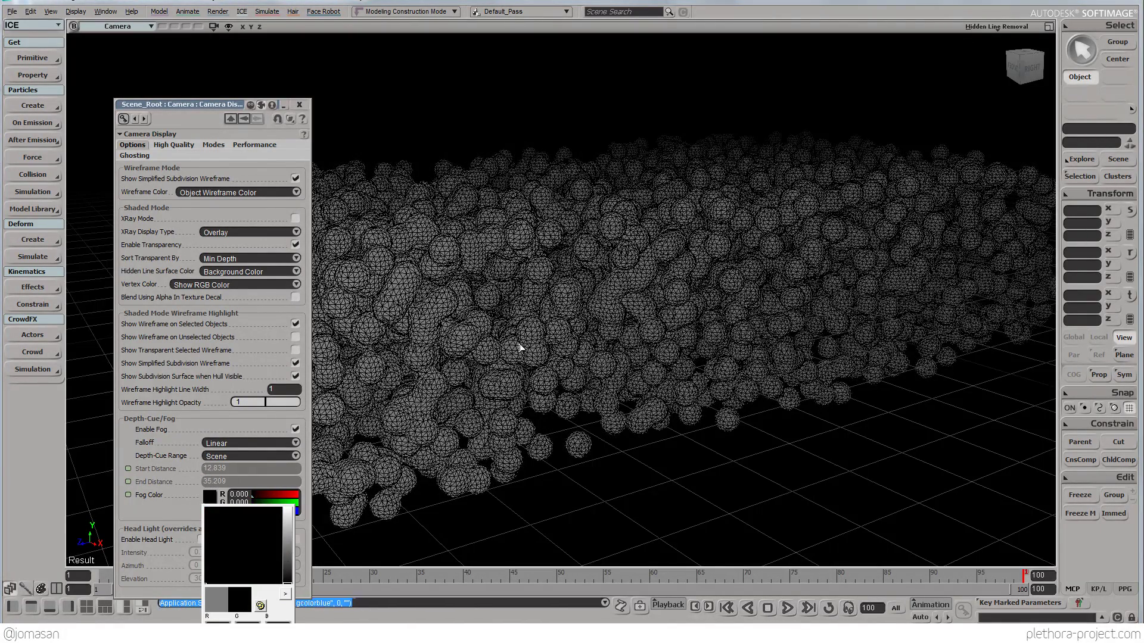
left_click_drag(519, 345, 237, 181)
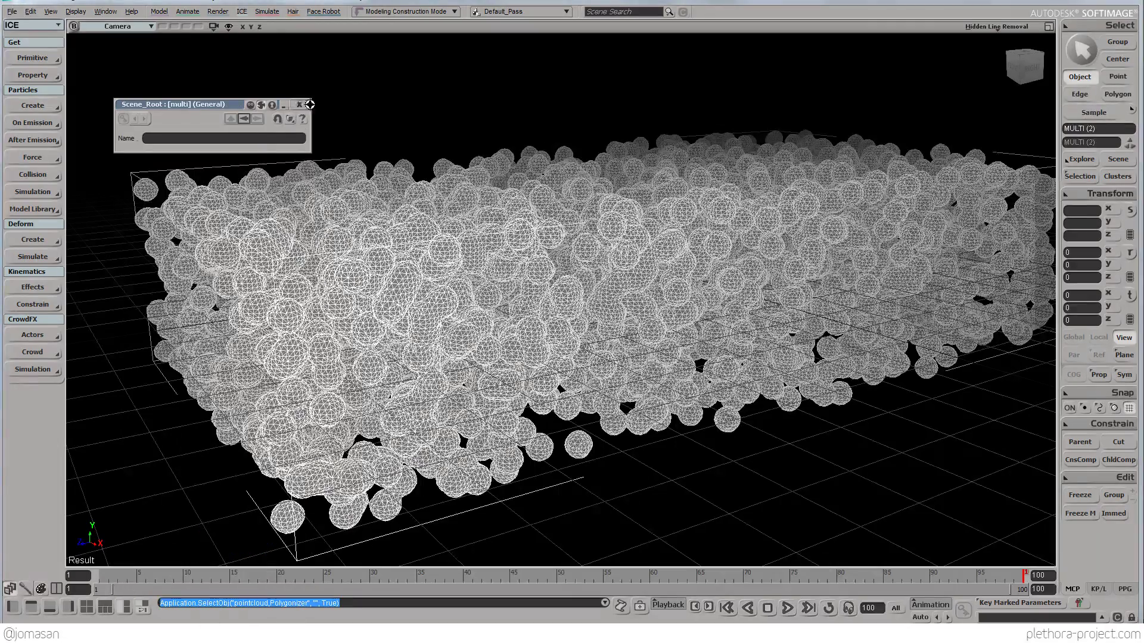
left_click(299, 104)
key("s")
left_click(479, 107)
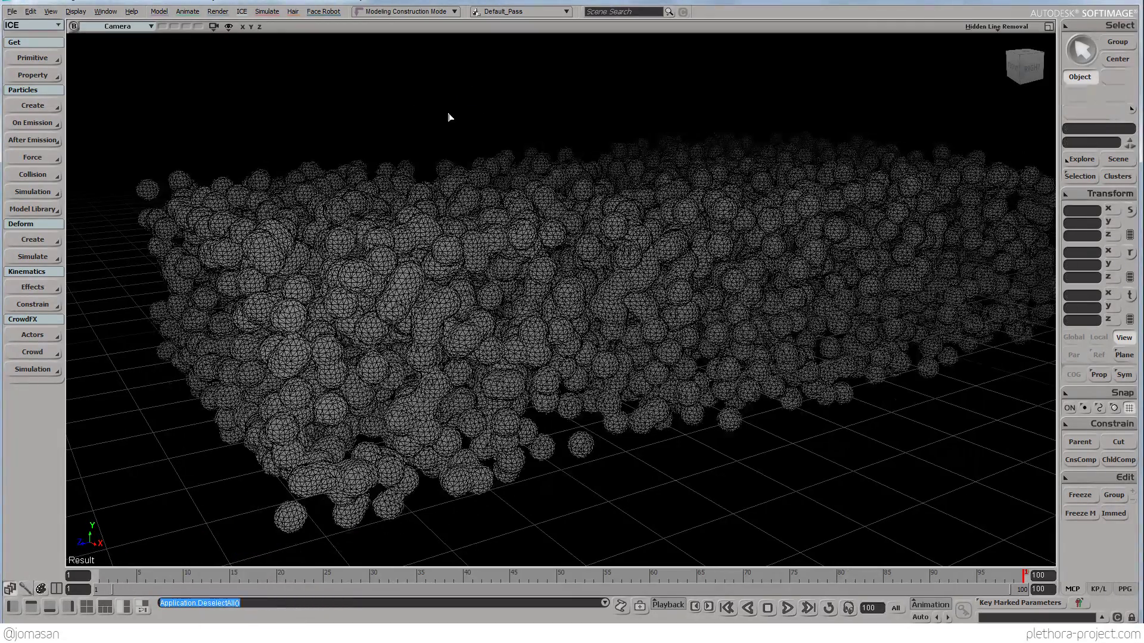
Step: Select the polygonized particle mesh and open the Wavefront OBJ export options for it
key("s")
left_click_drag(510, 247, 465, 227)
right_click_drag(465, 227, 500, 250)
middle_click_drag(501, 250, 488, 261)
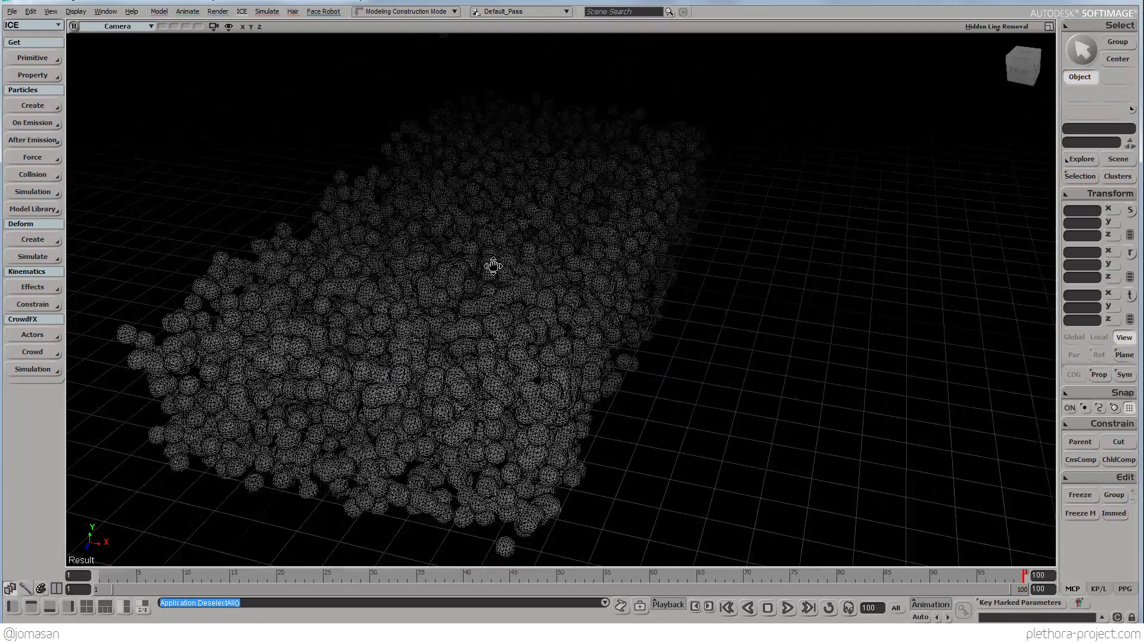
right_click_drag(488, 261, 524, 286)
left_click(499, 325)
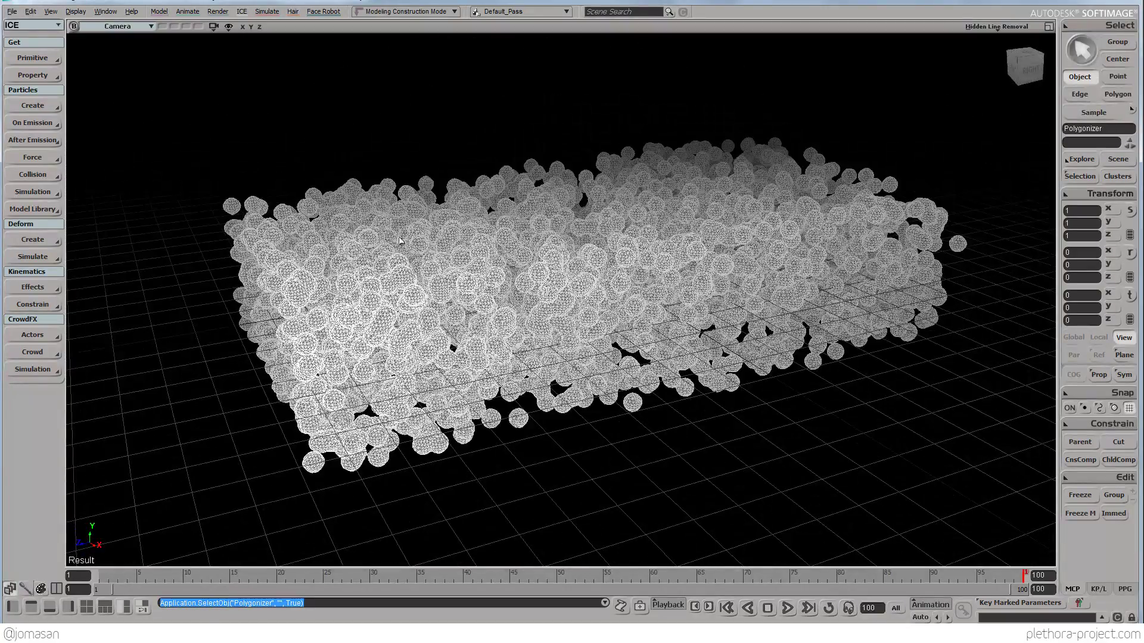
left_click(11, 11)
mouse_move(49, 140)
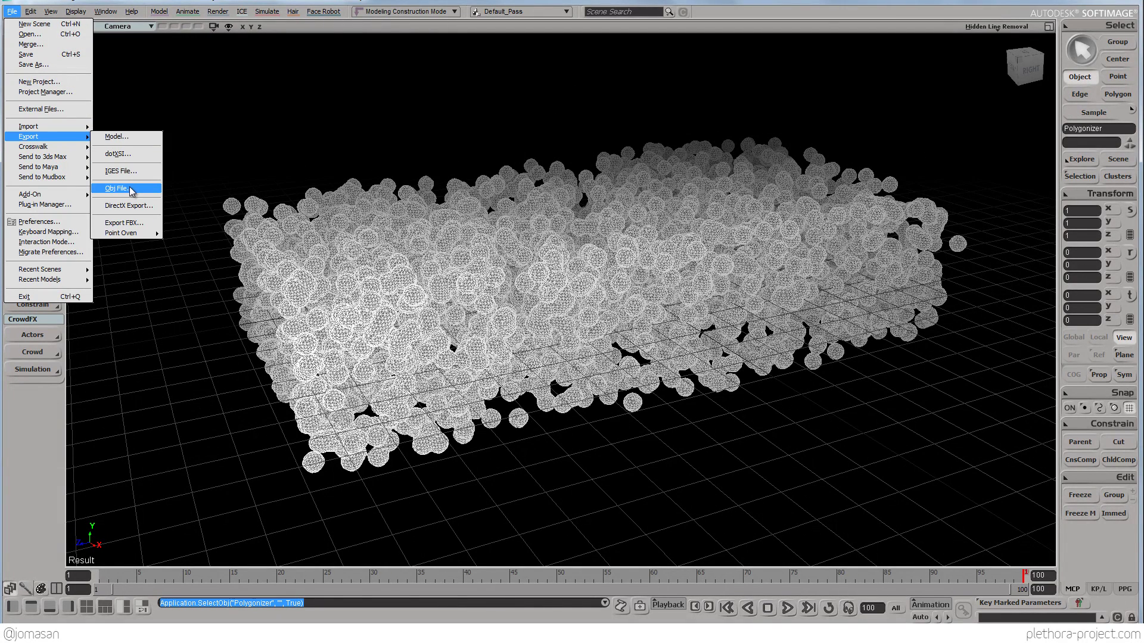
left_click(132, 190)
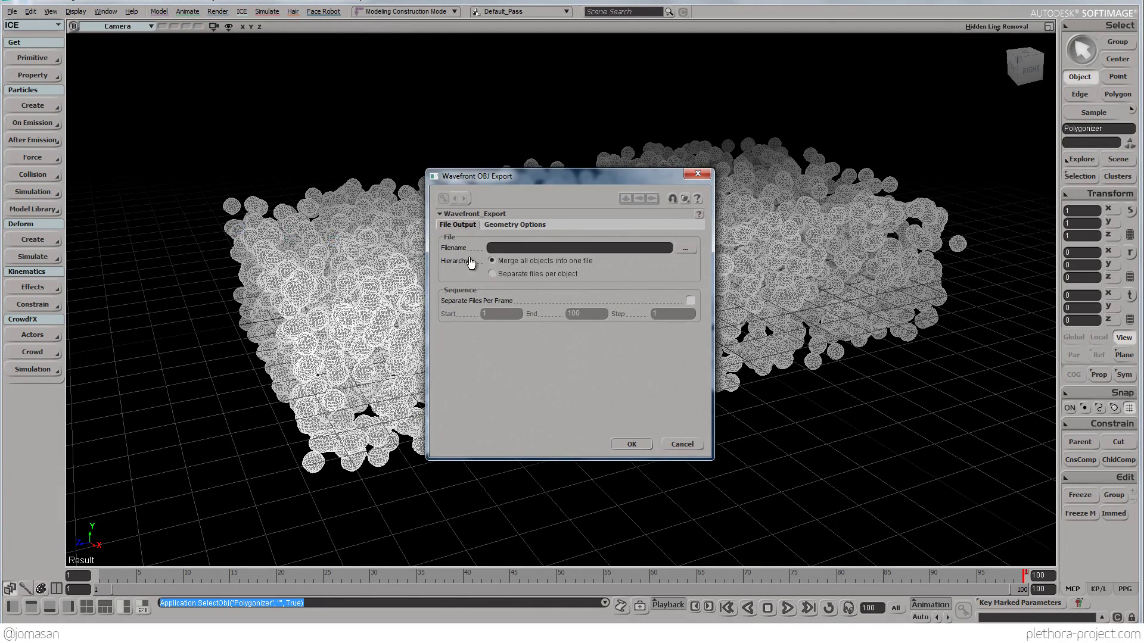
Step: Browse for the OBJ output file and navigate to the Desktop folder of the user profile under C:\Users
left_click(685, 249)
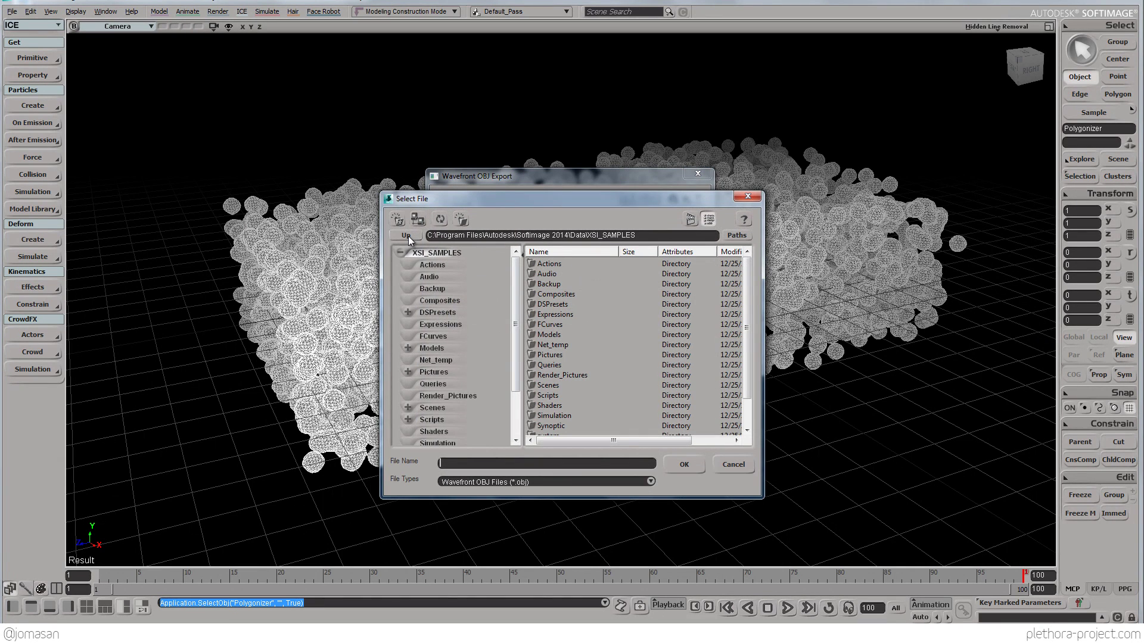
left_click(407, 235)
left_click(406, 237)
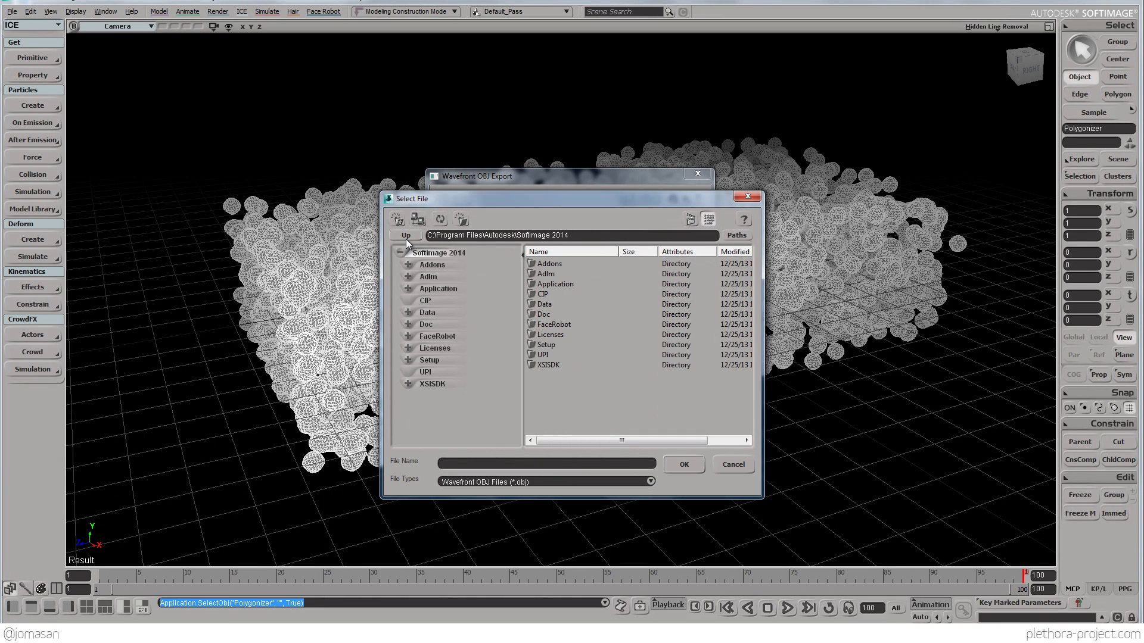
left_click(407, 237)
left_click(406, 237)
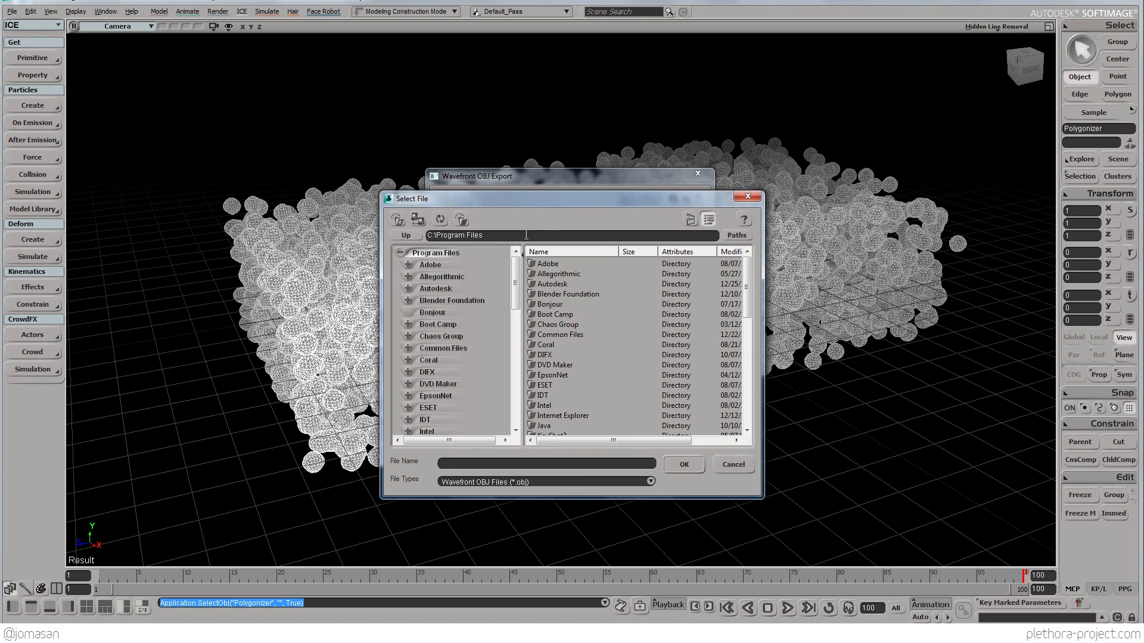
left_click(409, 234)
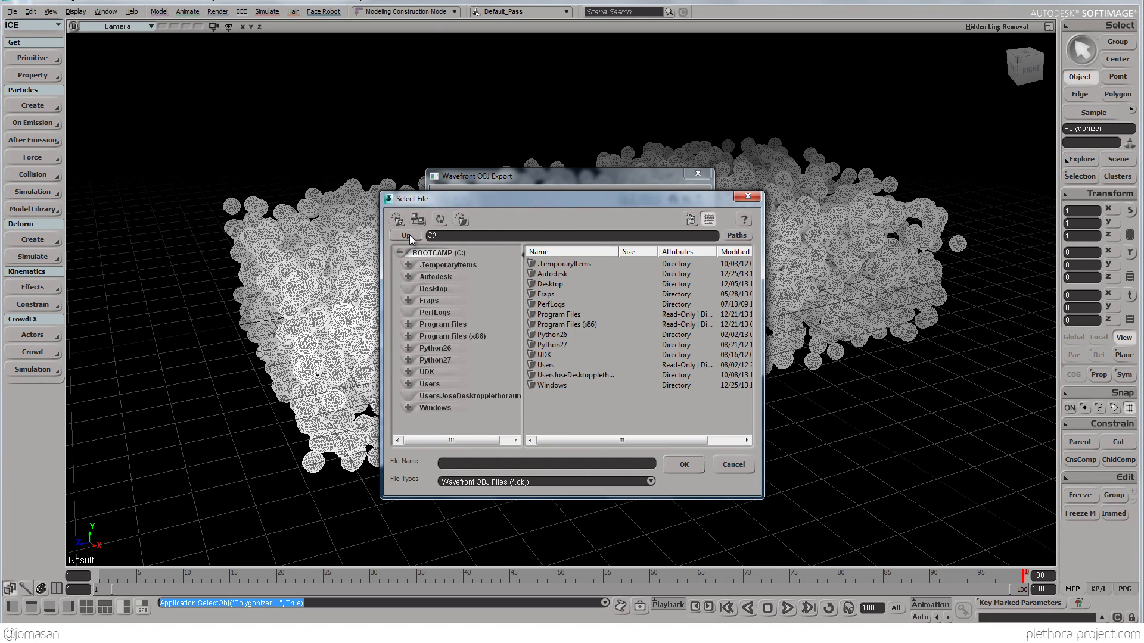
double_click(548, 367)
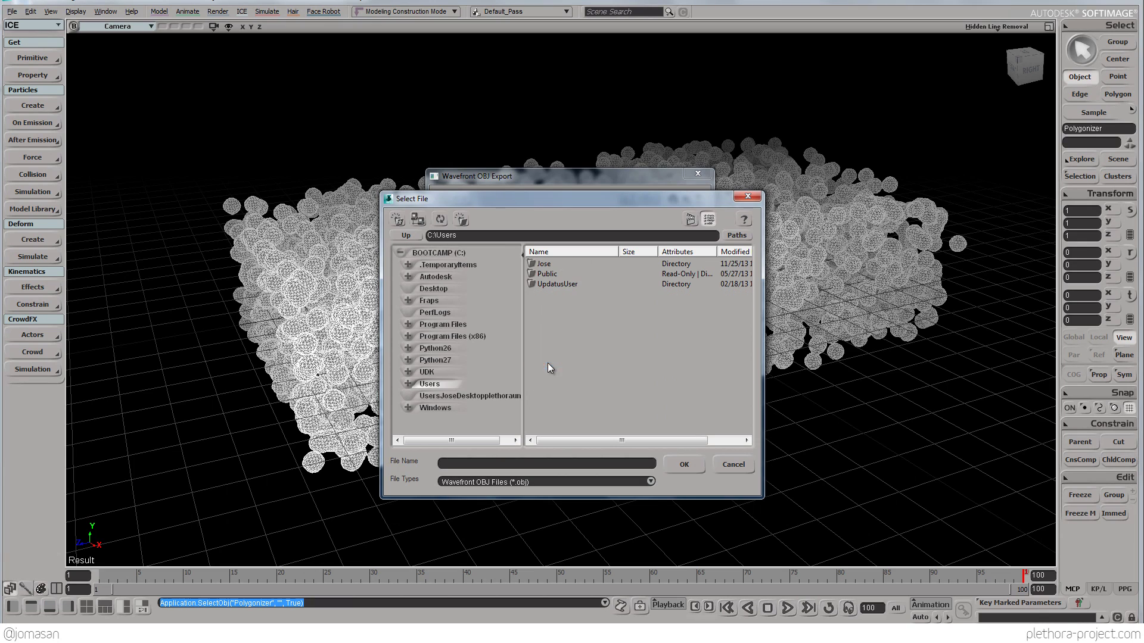
double_click(544, 264)
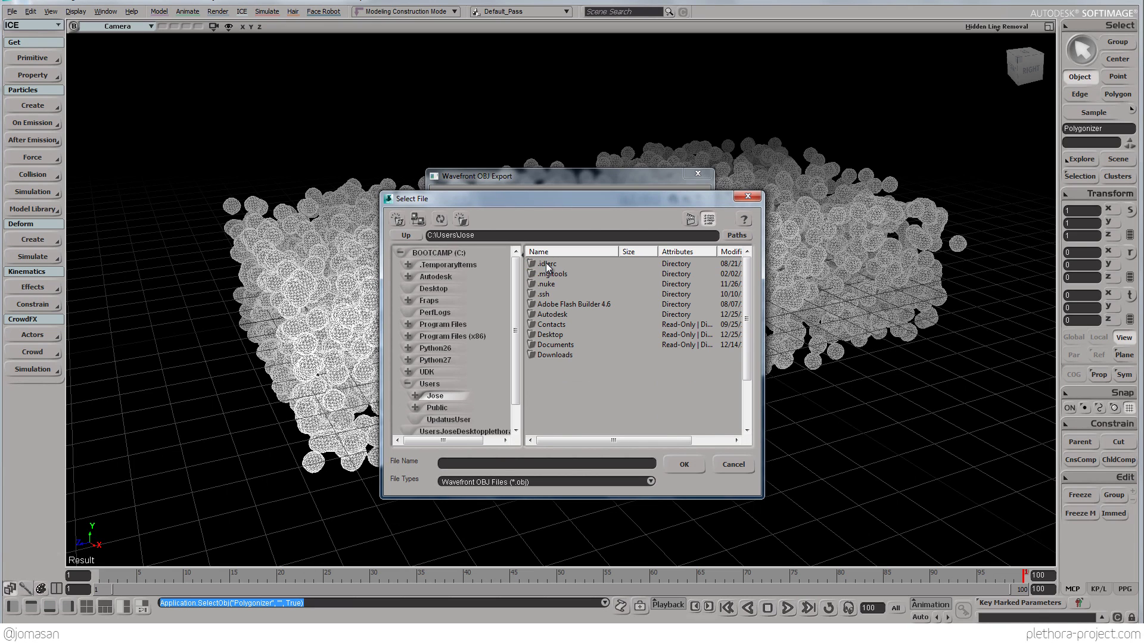
double_click(551, 335)
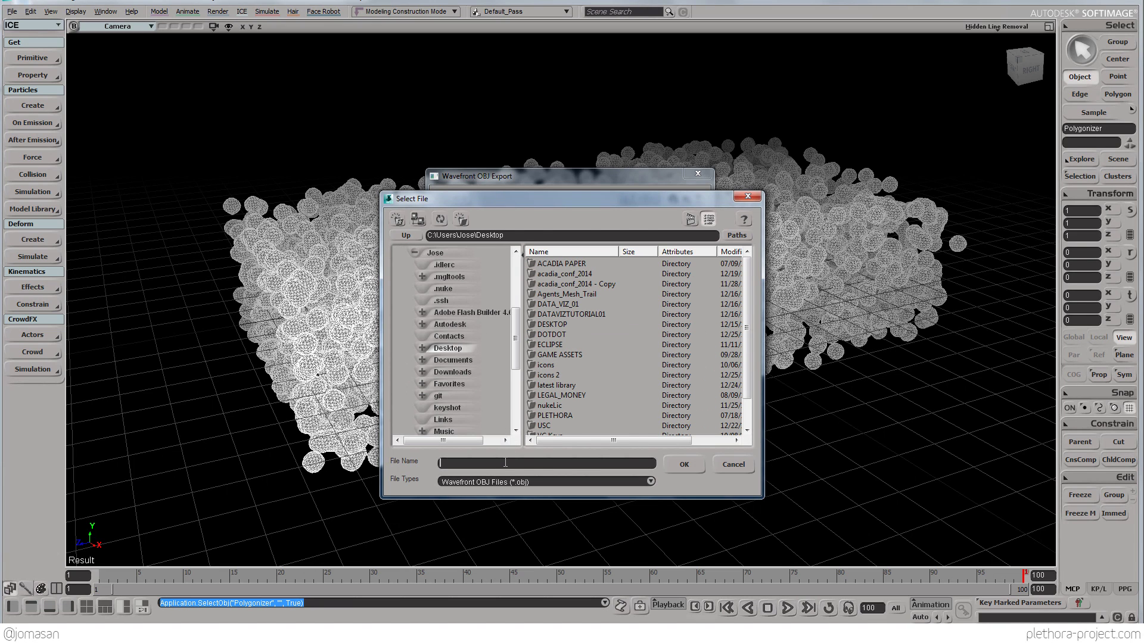
Step: Name the output file ISO and export the mesh as a Wavefront OBJ merged into one file
left_click(571, 464)
type("ISO")
left_click(684, 464)
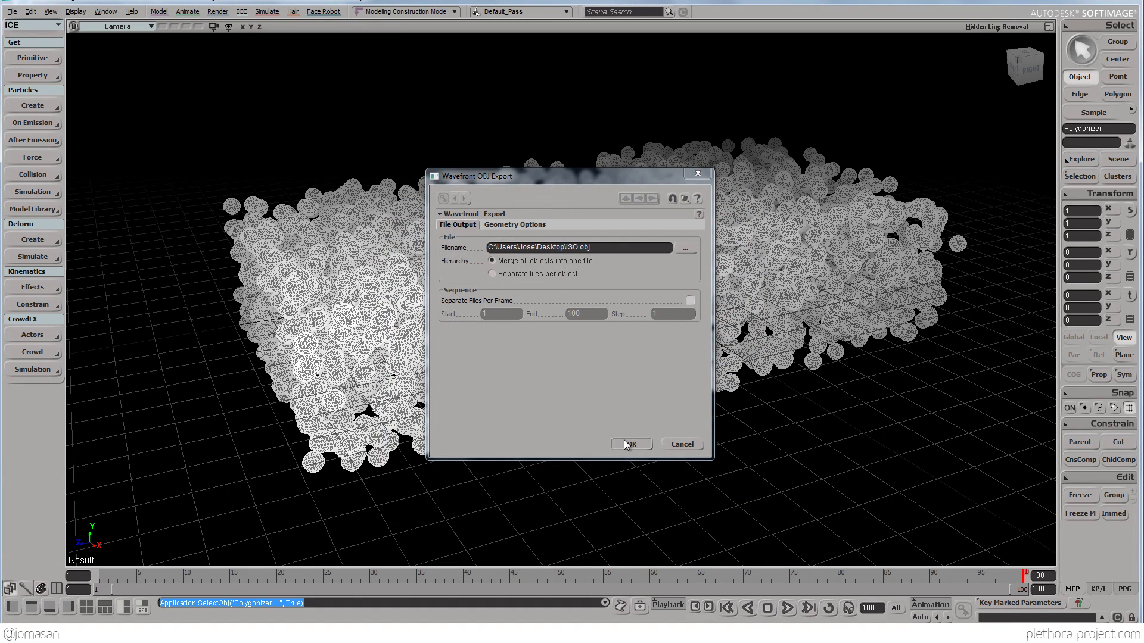
left_click(628, 444)
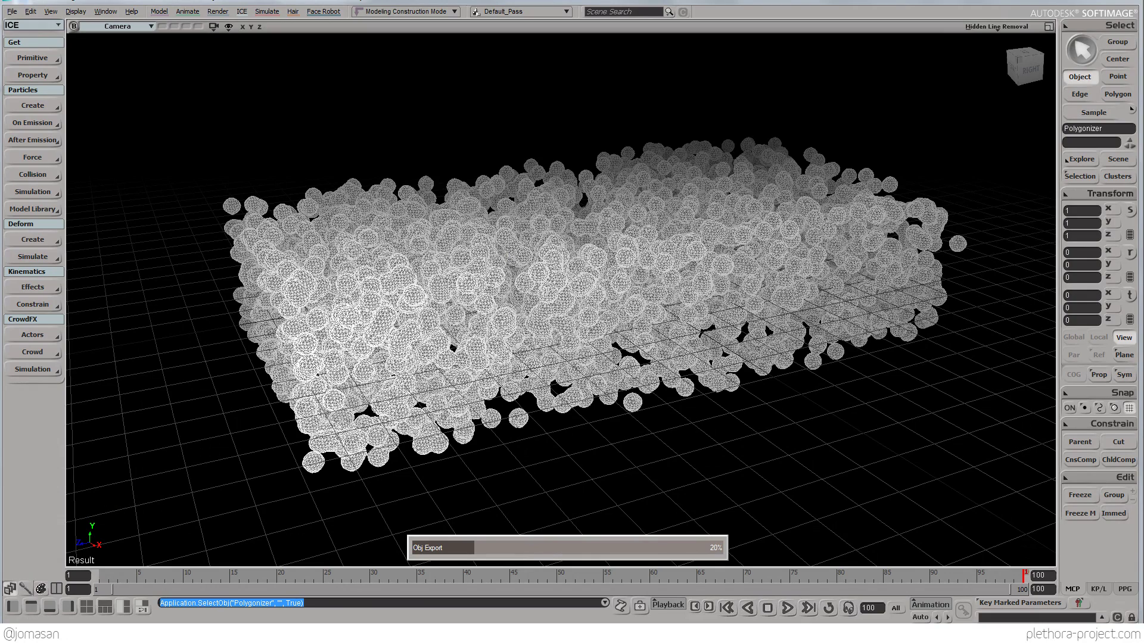
Step: Launch ZBrush 4R6 while the export runs and hide its LightBox browser to clear the canvas
key("super+d")
key("super+d")
key("super")
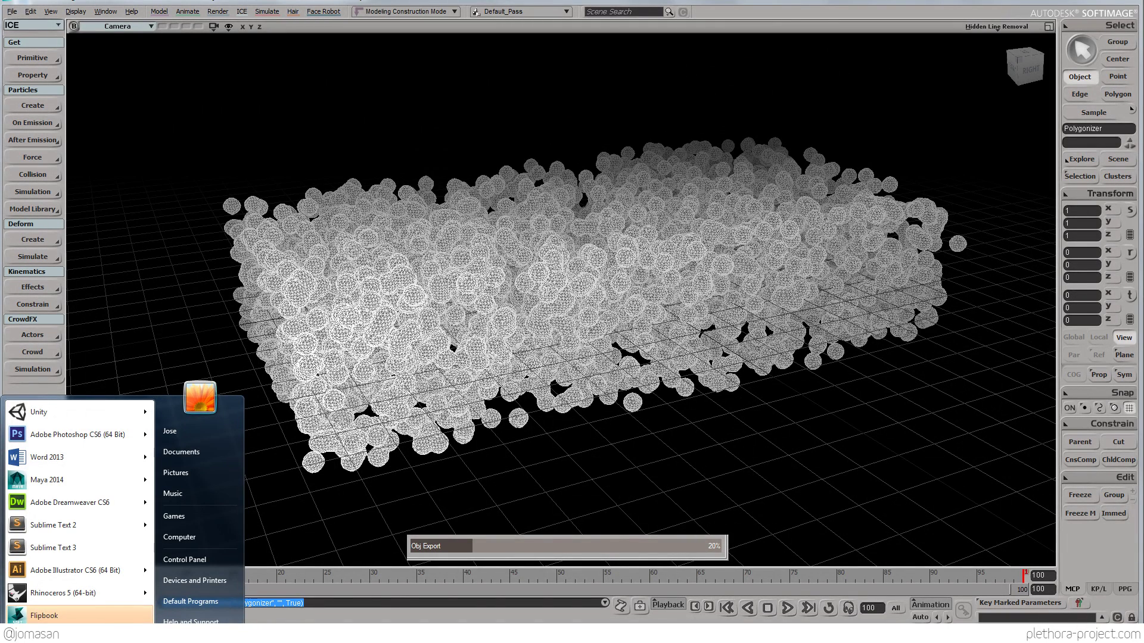
type("z")
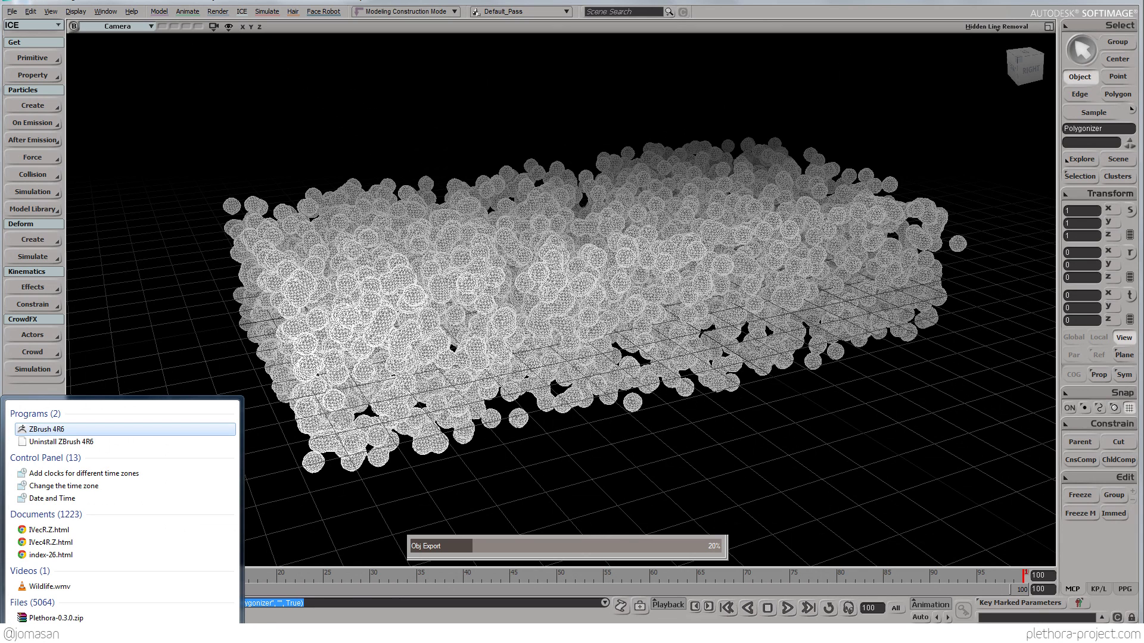
key("Return")
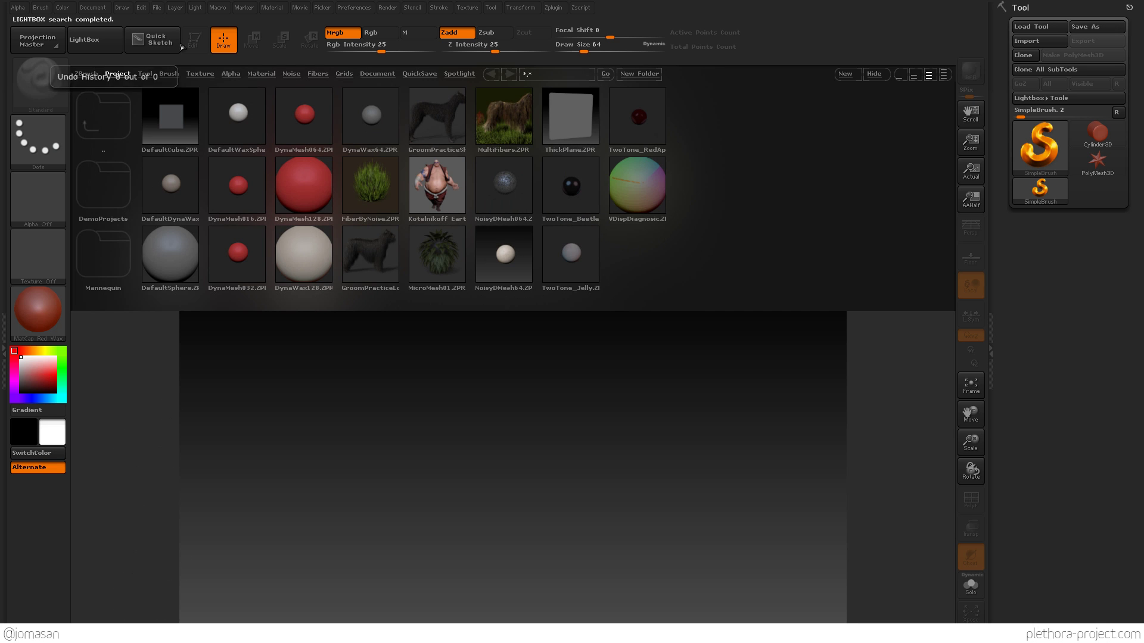
left_click(104, 44)
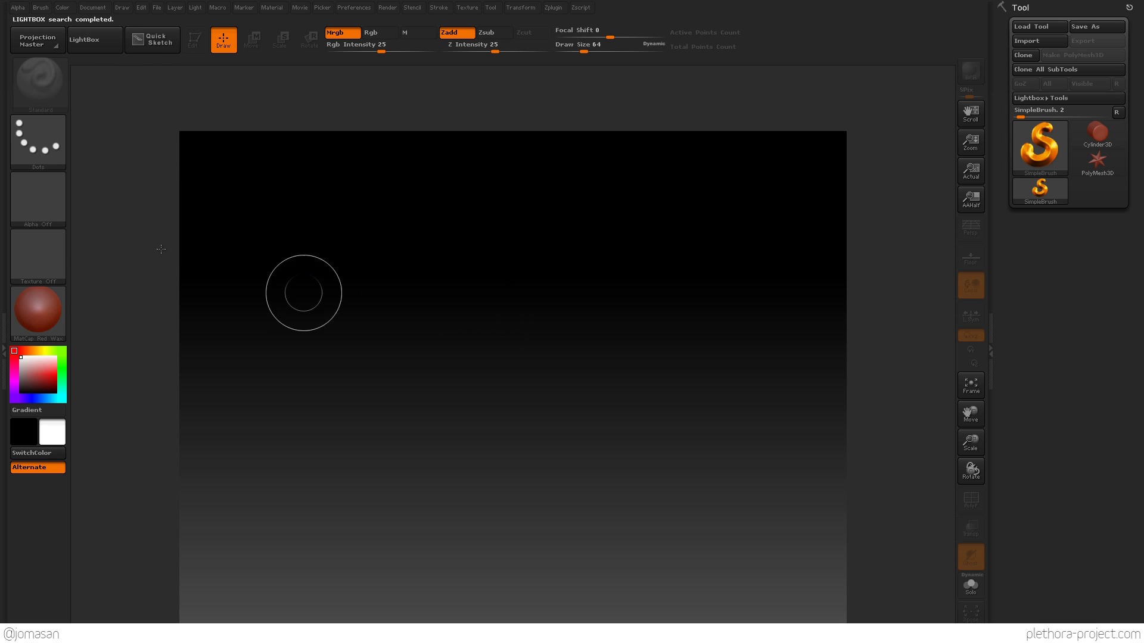
left_click(105, 41)
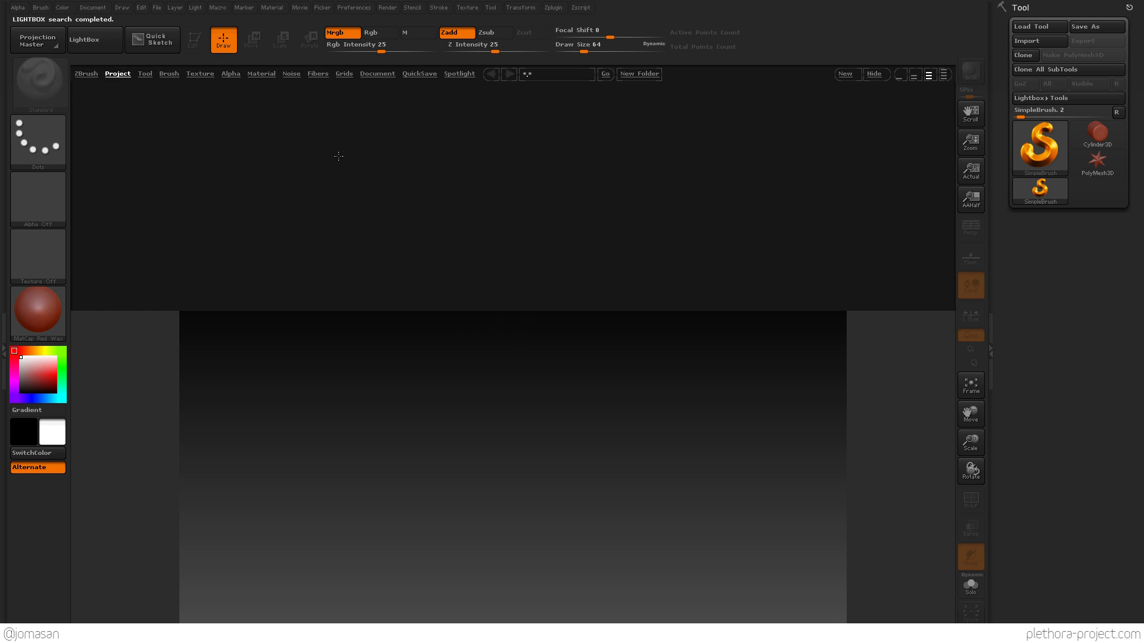
left_click(98, 43)
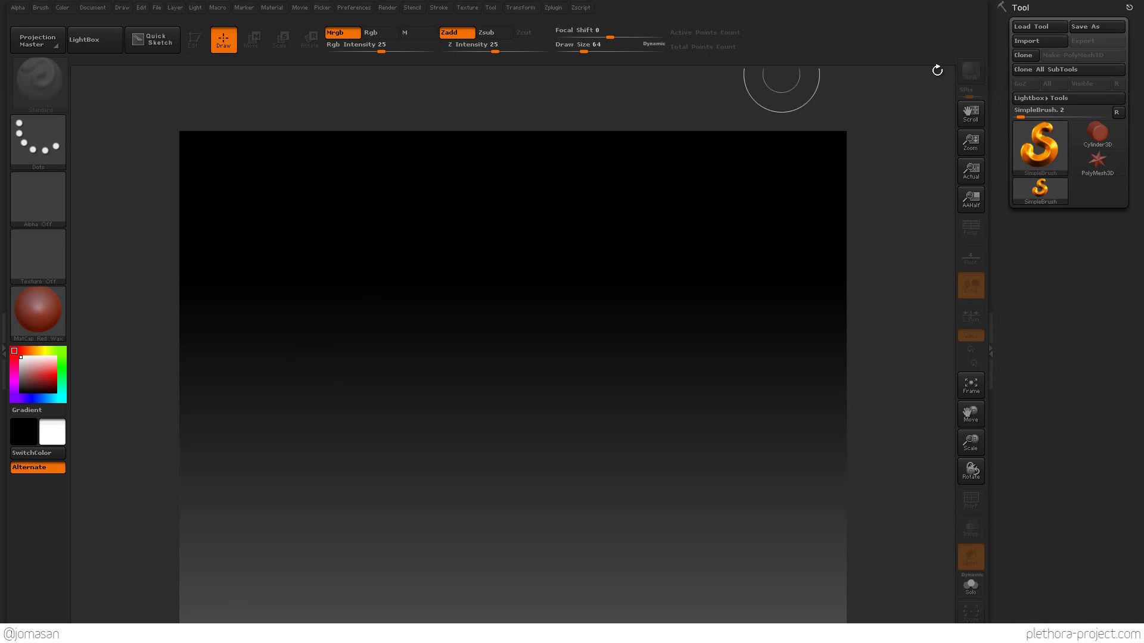
Step: Import ISO.obj from the Desktop as a new tool
left_click(1030, 41)
left_click(1031, 41)
left_click(38, 69)
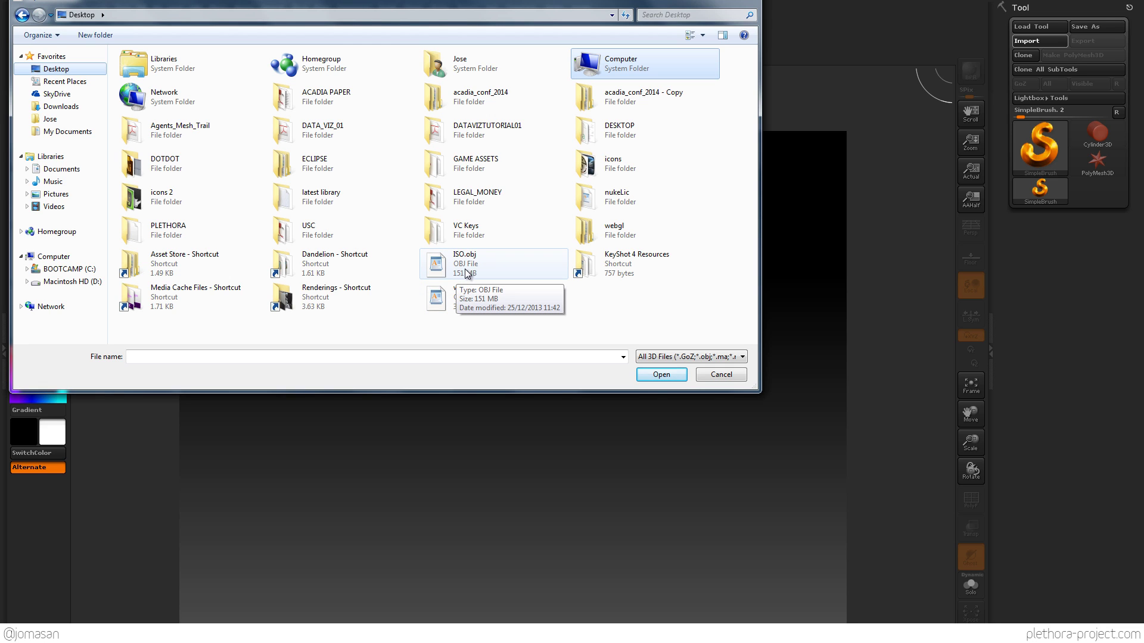
left_click(463, 267)
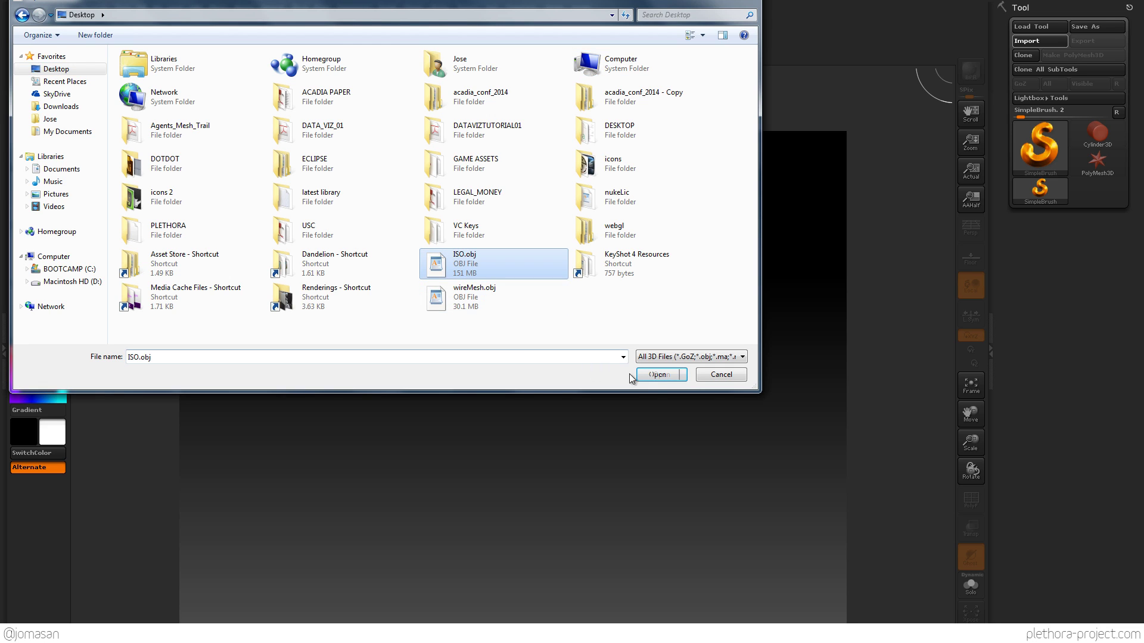
left_click(659, 374)
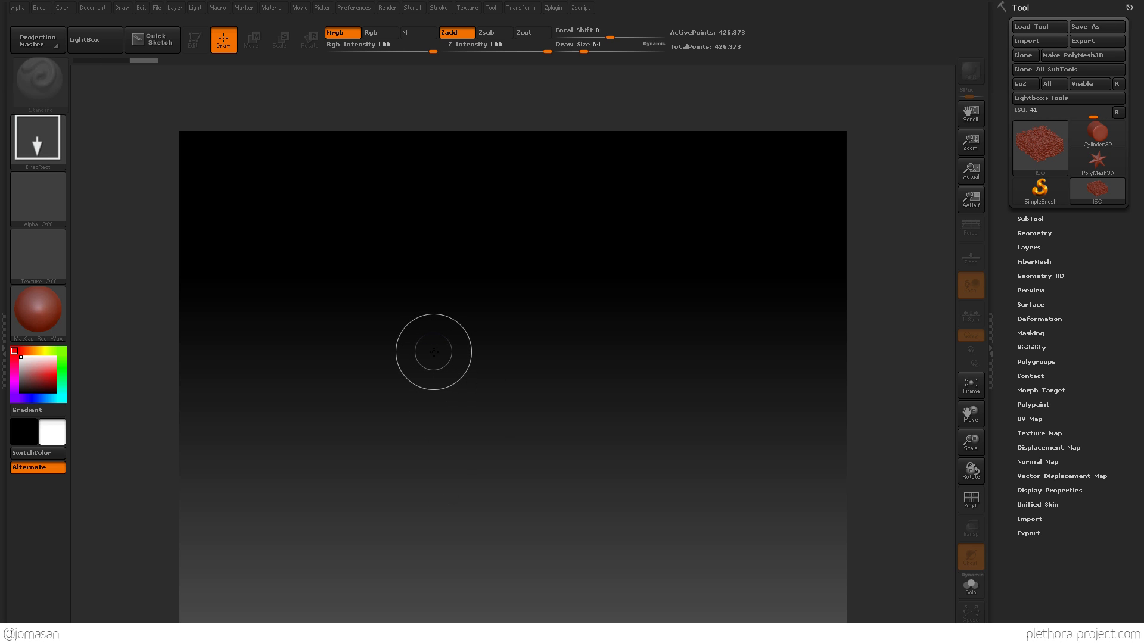
Step: Draw the imported ISO mesh onto the canvas and turn on Edit mode
mouse_move(433, 352)
left_mouse_down()
mouse_move(430, 342)
mouse_move(506, 417)
mouse_move(658, 616)
mouse_move(812, 383)
mouse_move(692, 133)
mouse_move(631, 232)
mouse_move(493, 172)
mouse_move(437, 345)
mouse_move(440, 596)
mouse_move(477, 572)
mouse_move(463, 553)
mouse_move(448, 575)
mouse_move(6, 556)
mouse_move(669, 556)
mouse_move(655, 642)
left_mouse_up()
left_click_drag(433, 478, 434, 474)
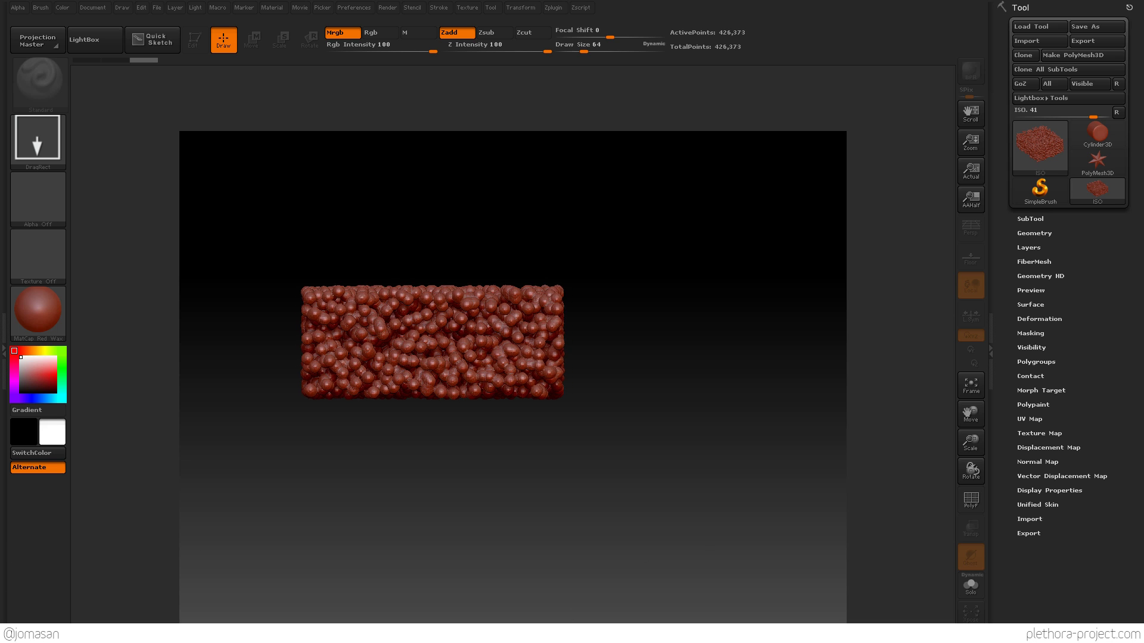
left_click_drag(550, 439, 551, 439)
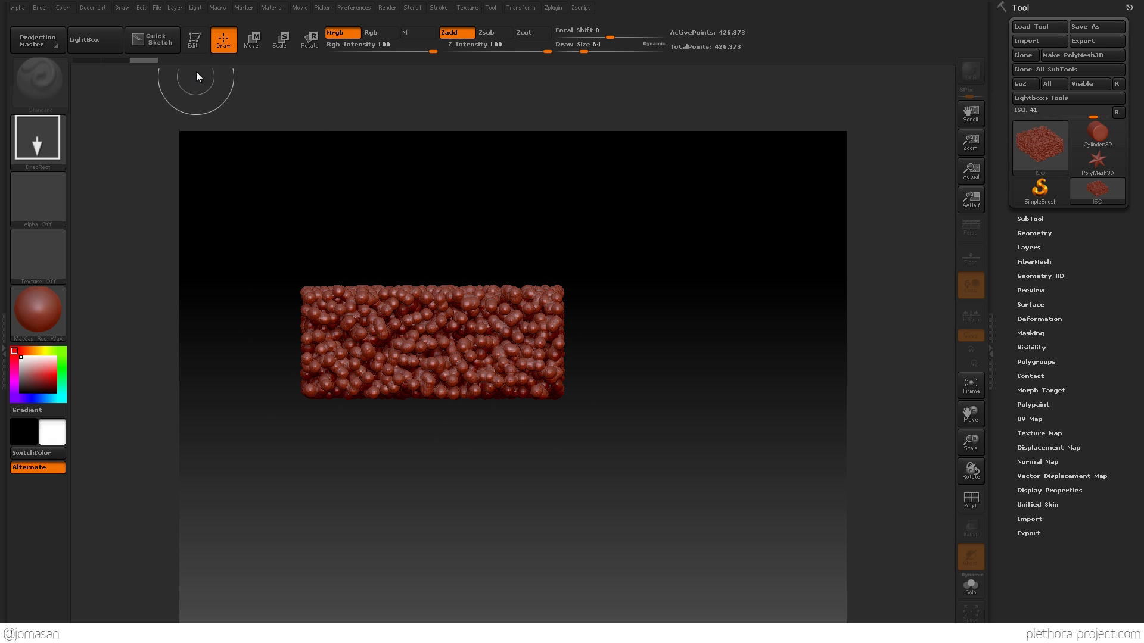
left_click(200, 42)
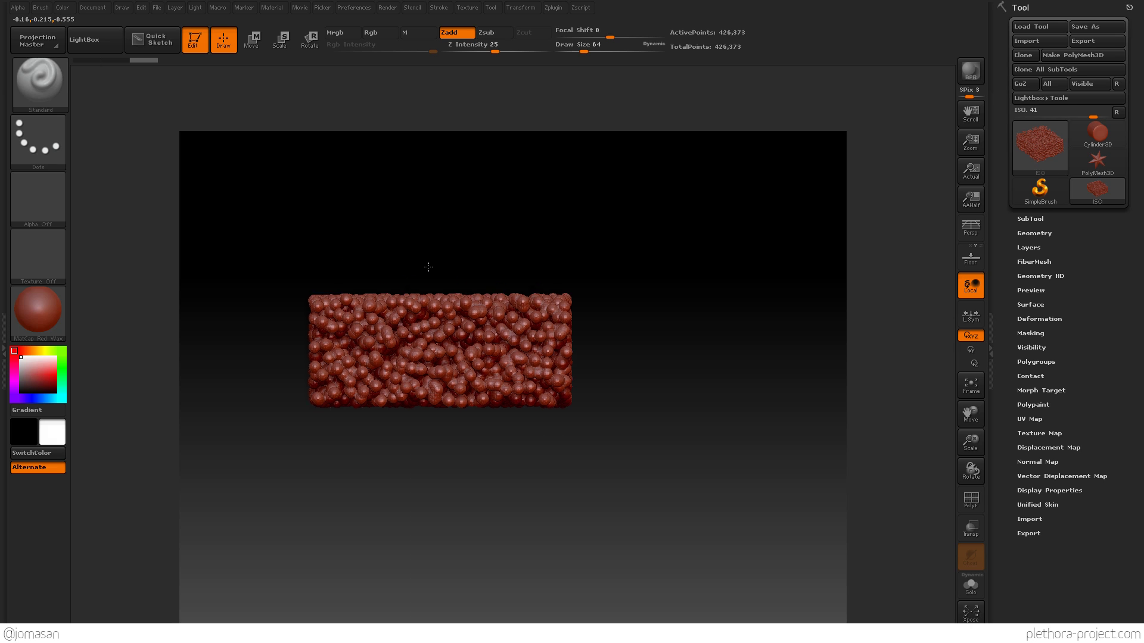
Step: Examine the imported mesh from several angles and up close to judge its faceting and how the spheres merge
left_click_drag(430, 270, 453, 290, "alt")
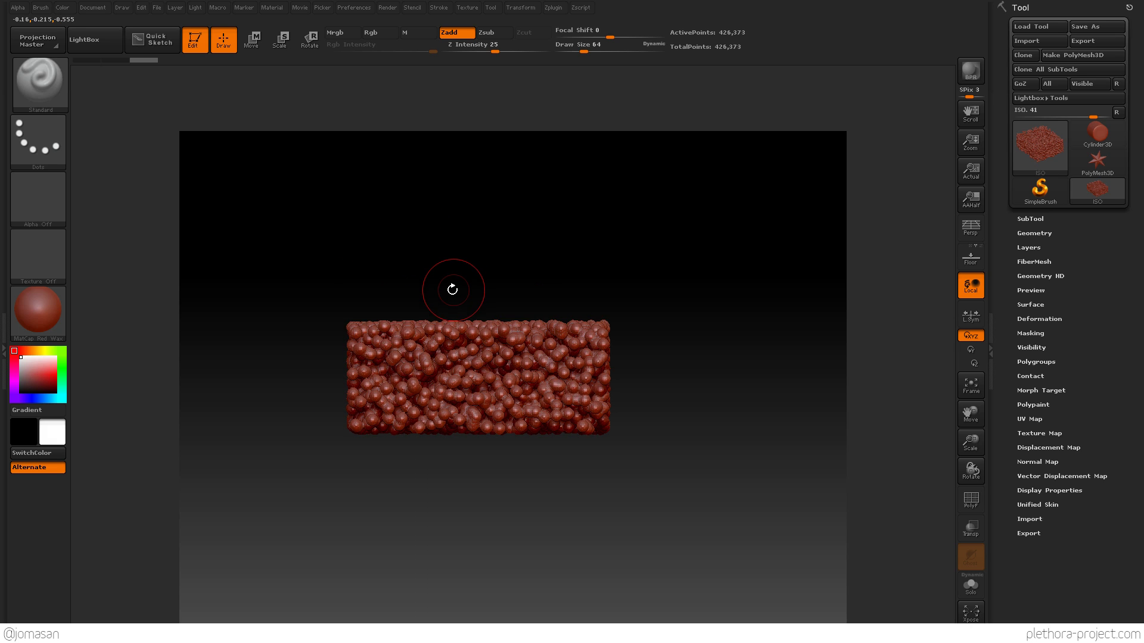
left_click_drag(449, 294, 342, 364)
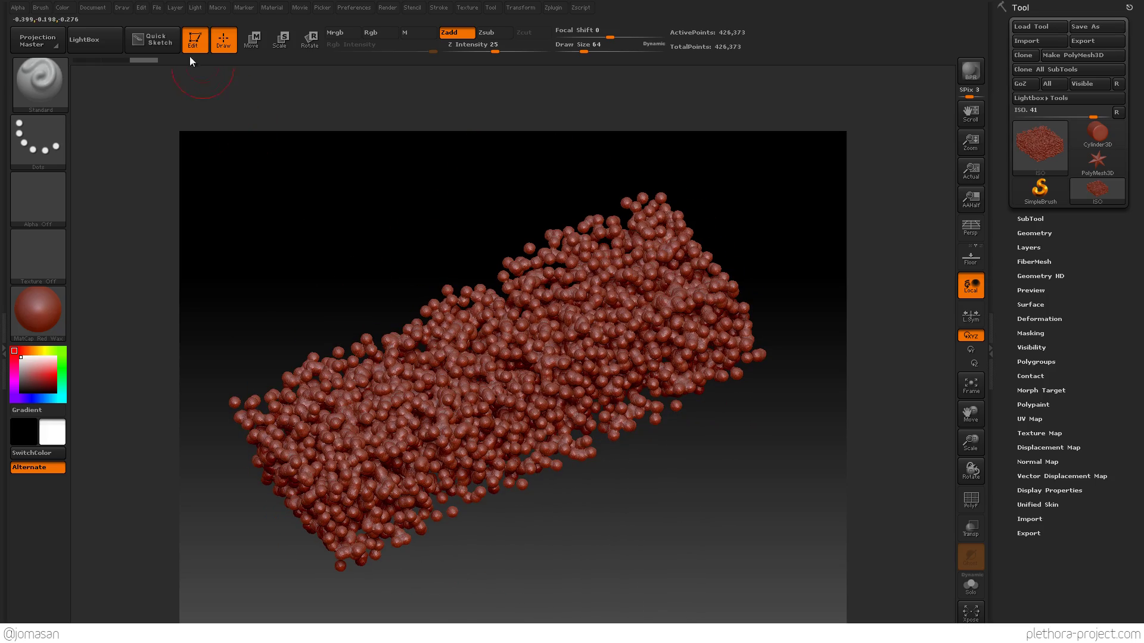
mouse_move(530, 409)
right_mouse_down()
mouse_move(488, 381)
mouse_move(501, 411)
mouse_move(551, 404)
mouse_move(531, 411)
mouse_move(523, 383)
mouse_move(503, 416)
mouse_move(527, 416)
right_mouse_up()
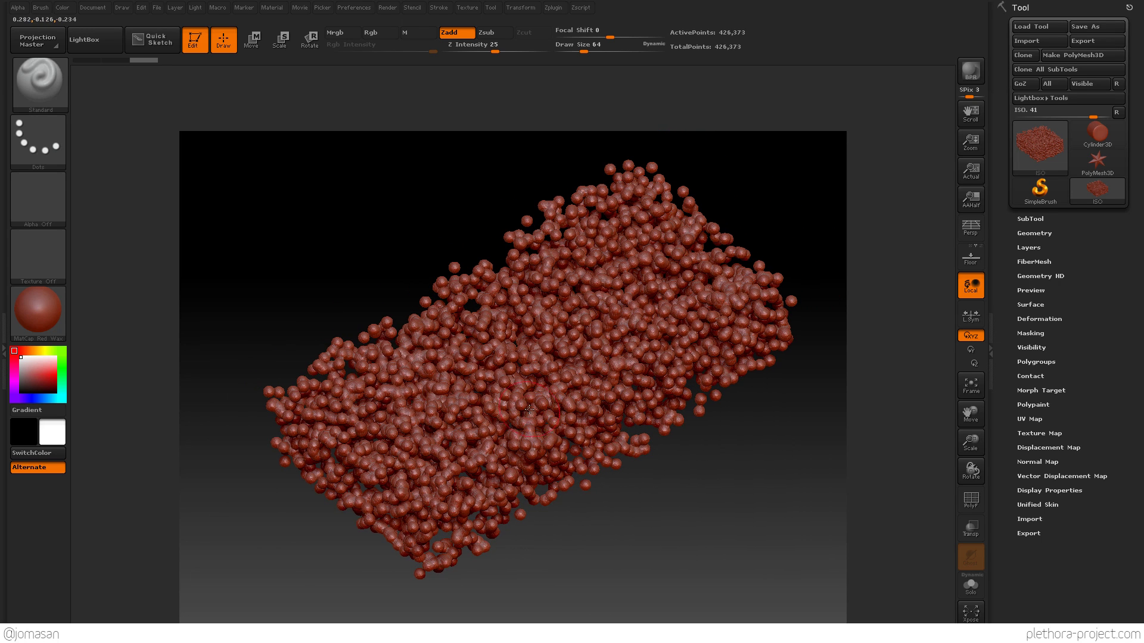
left_click_drag(529, 399, 531, 385)
right_click_drag(519, 385, 573, 383, "ctrl")
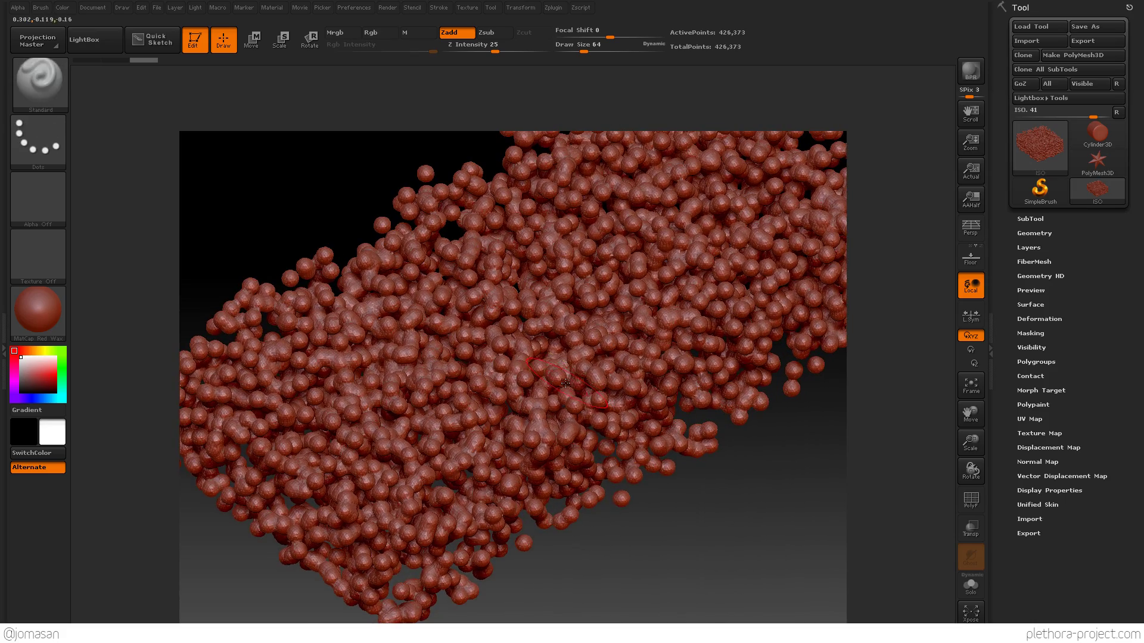
left_click_drag(561, 384, 578, 334)
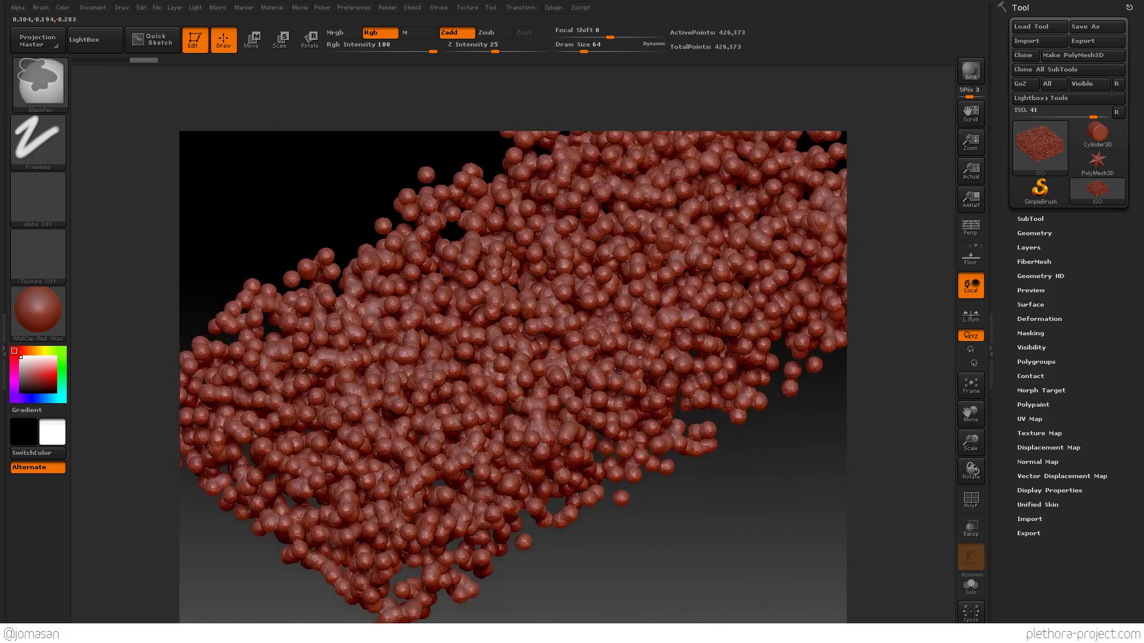
left_click_drag(615, 372, 596, 363)
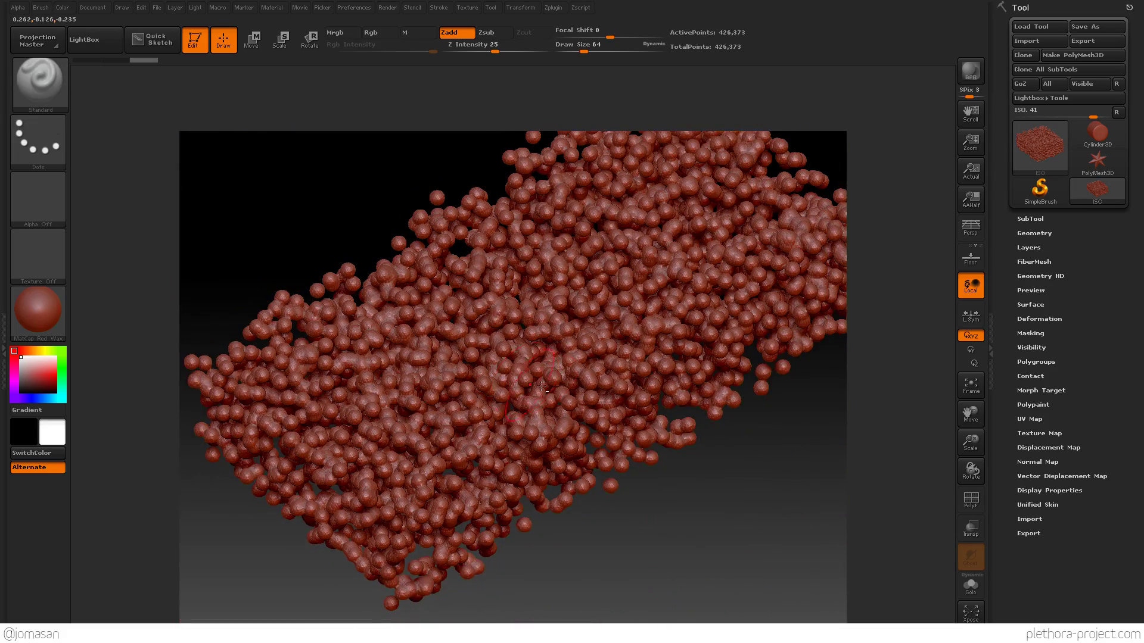
left_click_drag(536, 357, 471, 370)
right_click_drag(471, 371, 534, 408)
left_click_drag(598, 431, 502, 334)
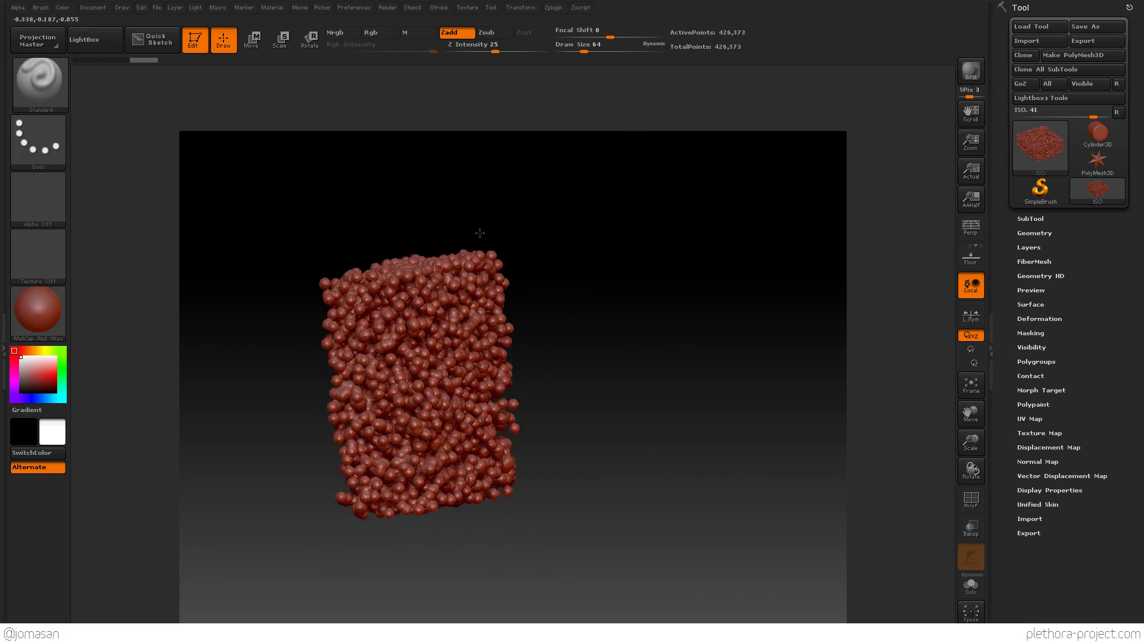
mouse_move(476, 440)
right_mouse_down("ctrl")
mouse_move(478, 485)
mouse_move(535, 420)
mouse_move(442, 427)
right_mouse_up("ctrl")
right_click_drag(620, 363, 625, 408, "ctrl")
mouse_move(625, 408)
right_mouse_down("alt")
mouse_move(504, 389)
mouse_move(556, 373)
right_mouse_up("alt")
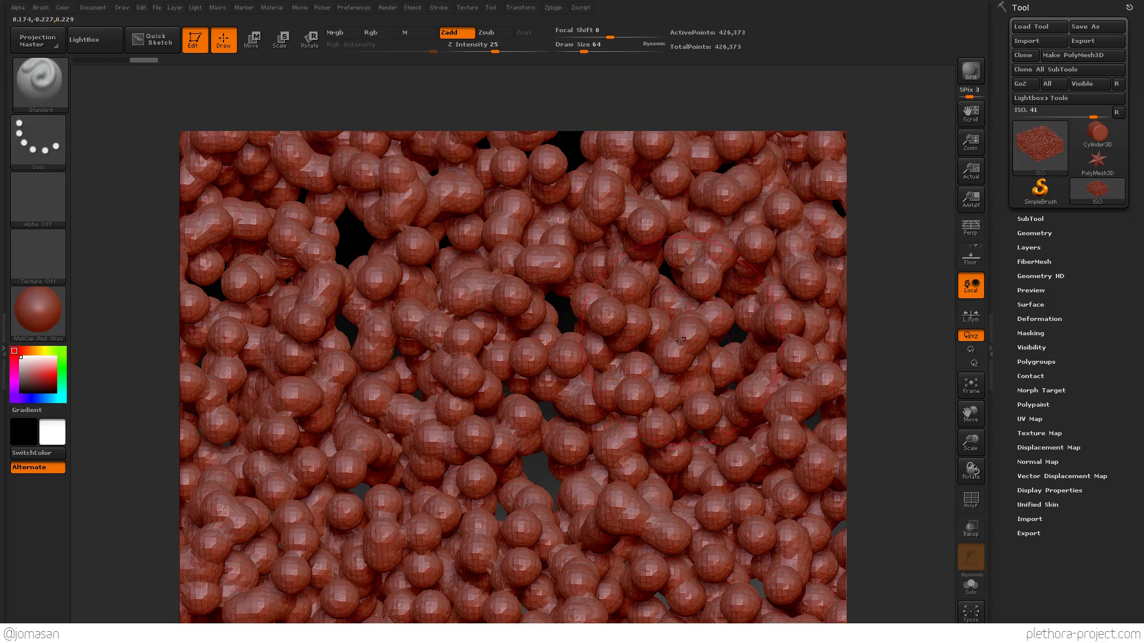
right_click_drag(660, 339, 669, 336)
mouse_move(545, 357)
right_mouse_down("ctrl")
mouse_move(539, 292)
mouse_move(548, 350)
mouse_move(470, 424)
mouse_move(400, 398)
mouse_move(541, 420)
right_mouse_up("ctrl")
Step: Subdivide the ISO mesh twice with smoothing, up to SDiv 3, and inspect the surface from several angles
left_click(1035, 234)
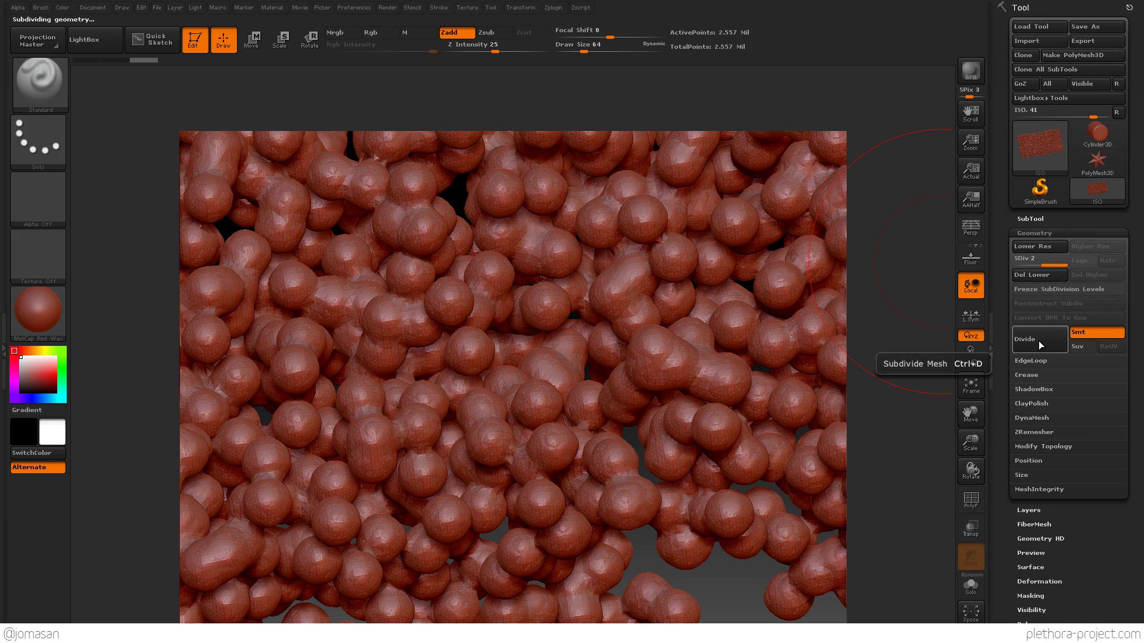
right_click_drag(553, 368, 516, 368)
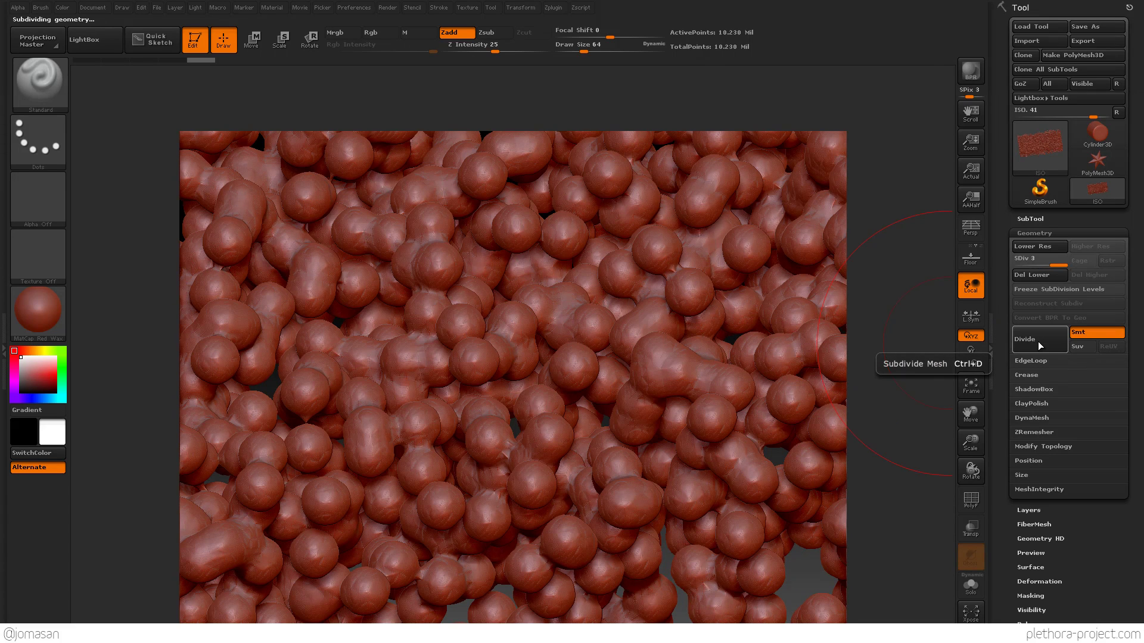
mouse_move(451, 416)
right_mouse_down()
mouse_move(460, 328)
mouse_move(468, 448)
mouse_move(453, 358)
right_mouse_up()
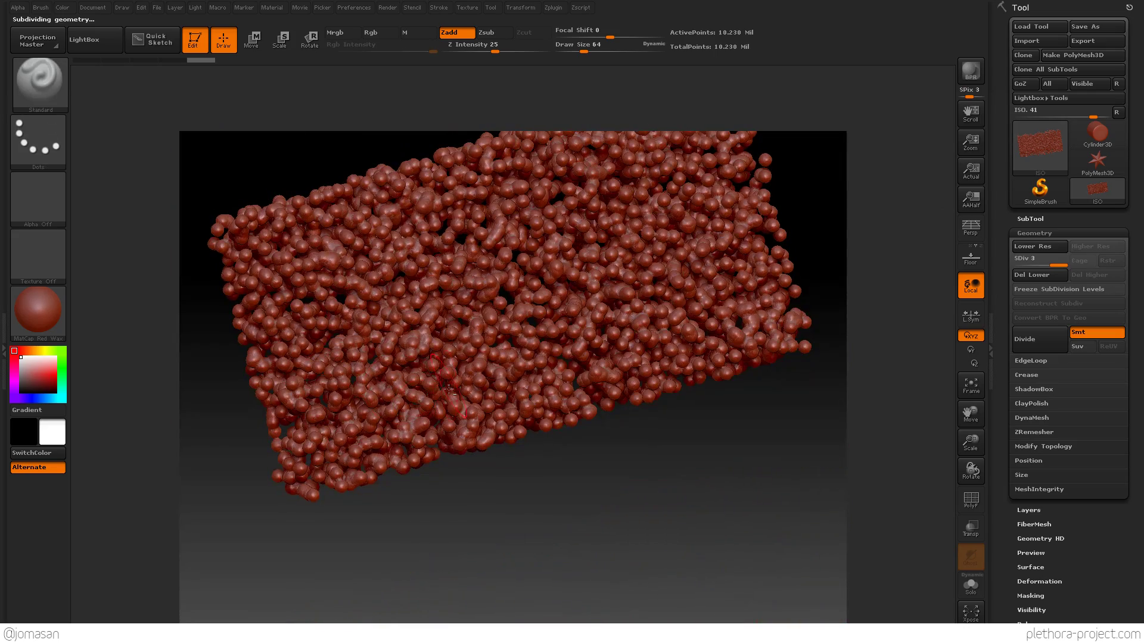
mouse_move(423, 406)
right_mouse_down()
mouse_move(405, 454)
mouse_move(411, 427)
right_mouse_up()
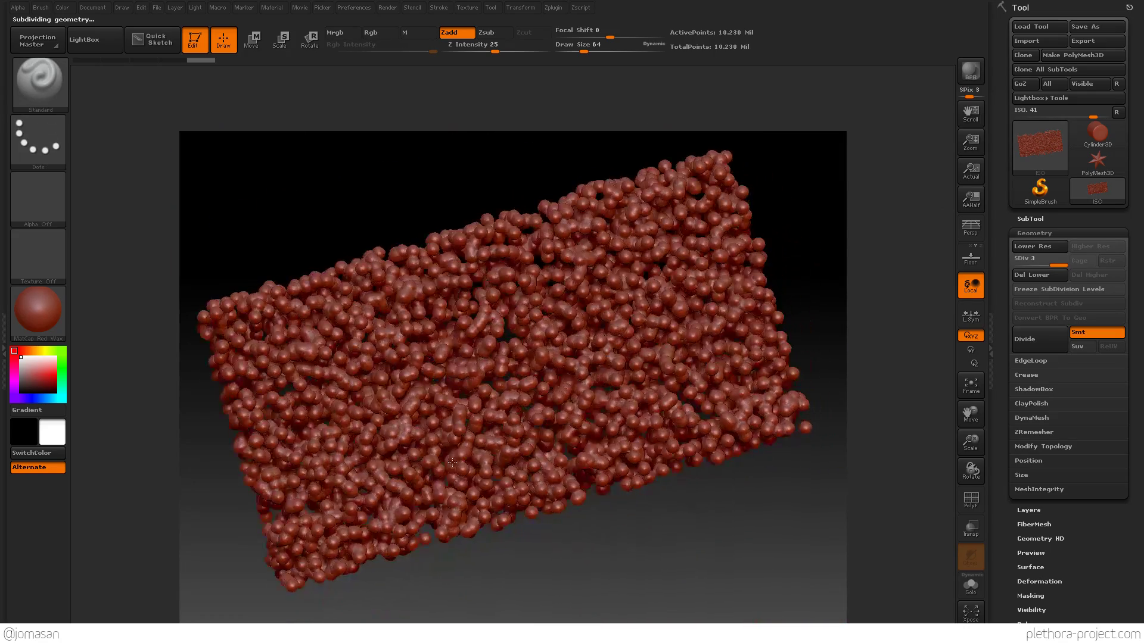
right_click_drag(452, 462, 536, 424, "ctrl")
right_click_drag(456, 527, 530, 546)
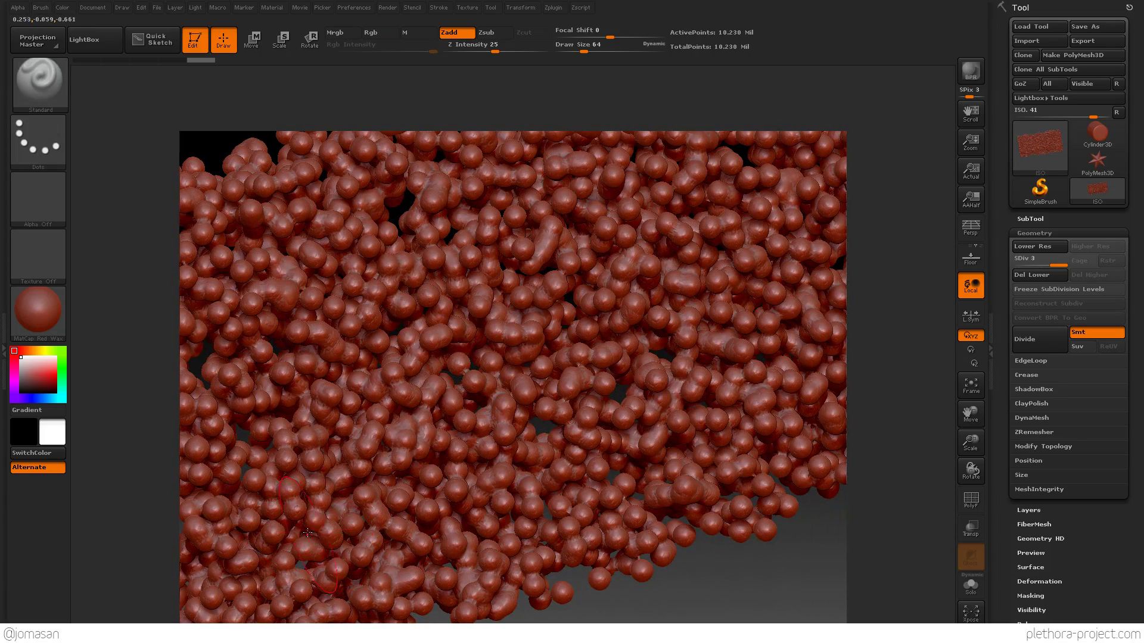
mouse_move(310, 531)
right_mouse_down()
mouse_move(321, 487)
mouse_move(394, 504)
mouse_move(364, 462)
mouse_move(471, 518)
mouse_move(411, 456)
mouse_move(458, 502)
right_mouse_up()
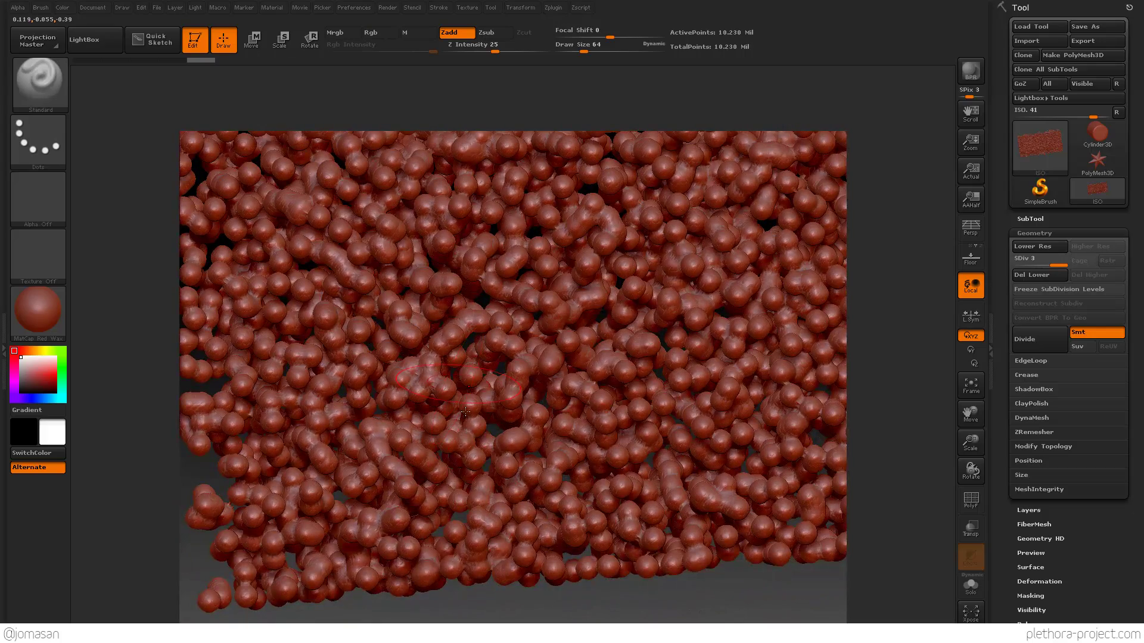
Step: Choose the Spiral brush and set its draw size to 182 and focal shift to 0
right_click_drag(462, 432, 473, 387)
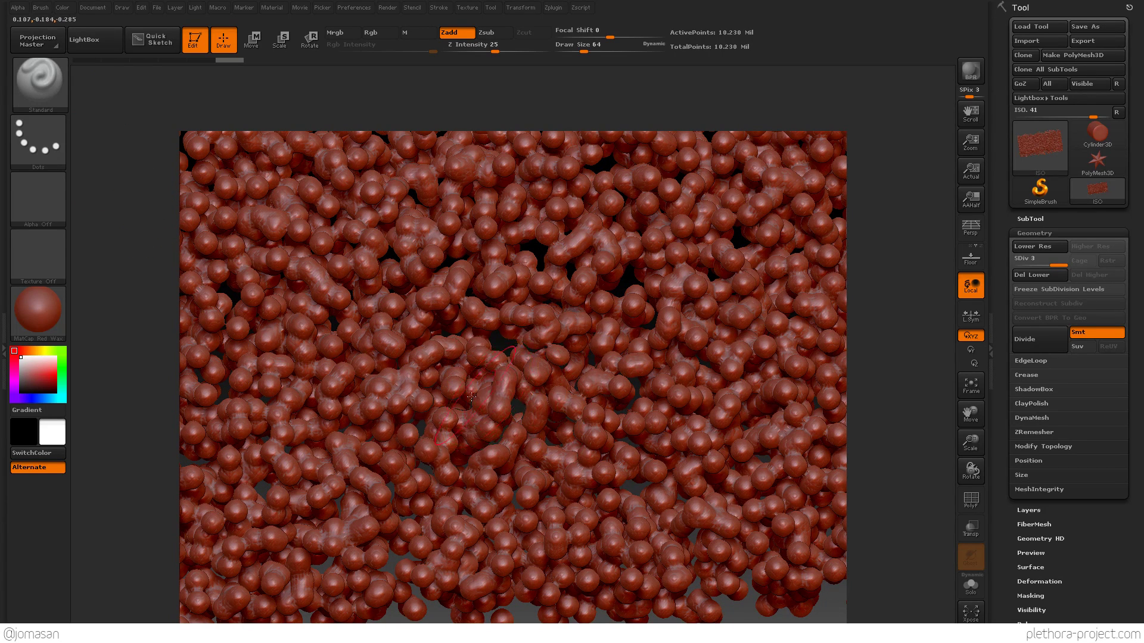
mouse_move(471, 393)
right_mouse_down("alt")
mouse_move(475, 422)
mouse_move(473, 384)
mouse_move(420, 377)
mouse_move(485, 390)
mouse_move(477, 339)
mouse_move(382, 311)
right_mouse_up("alt")
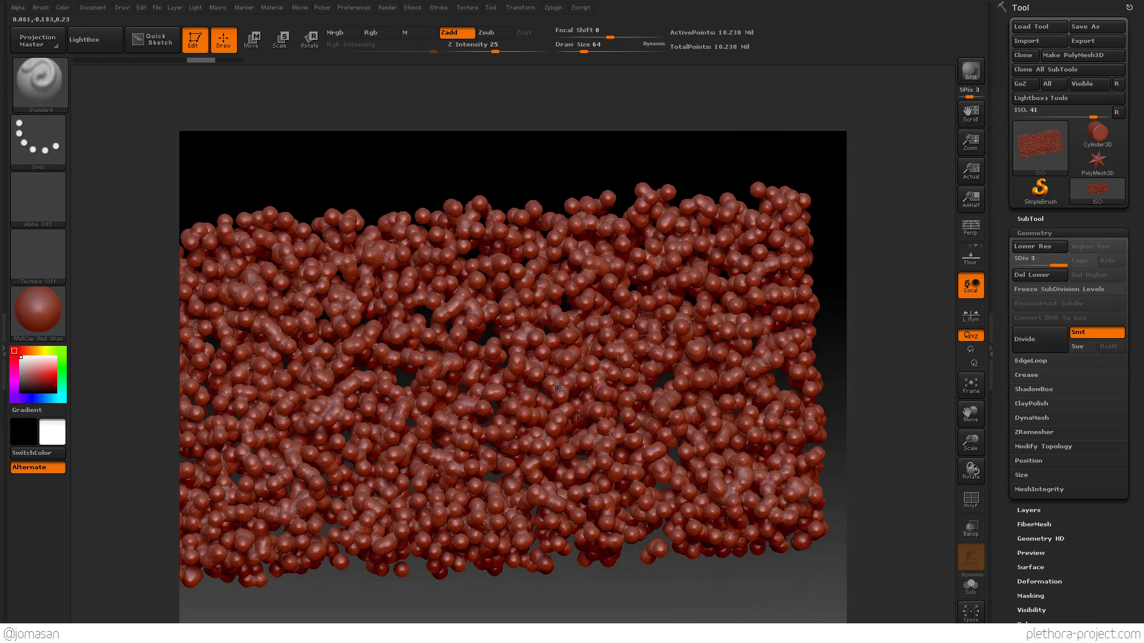
right_click_drag(559, 377, 536, 393)
mouse_move(536, 351)
right_mouse_down("alt")
mouse_move(535, 400)
mouse_move(536, 379)
mouse_move(566, 420)
mouse_move(518, 388)
mouse_move(576, 377)
mouse_move(559, 384)
mouse_move(554, 411)
right_mouse_up("alt")
right_click(341, 422)
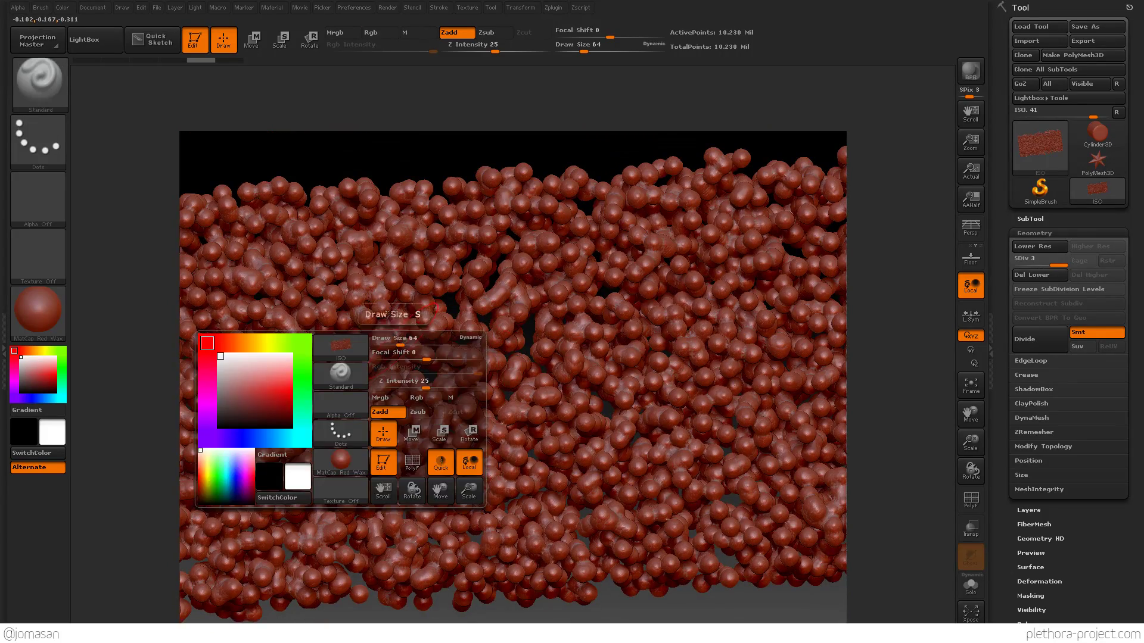
left_click(44, 92)
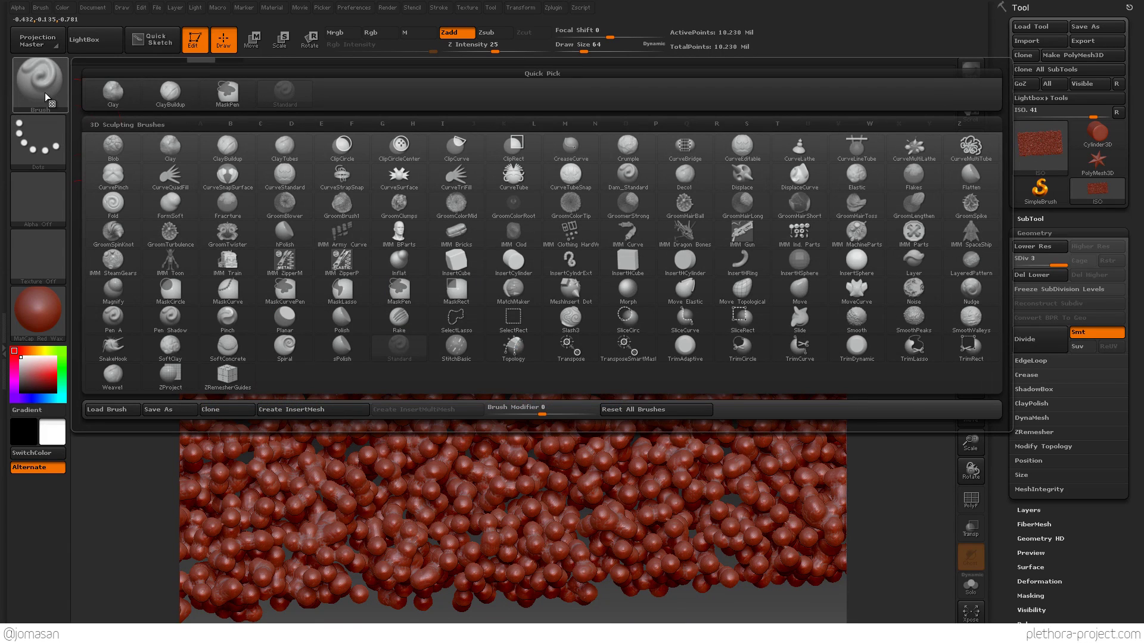
mouse_move(423, 296)
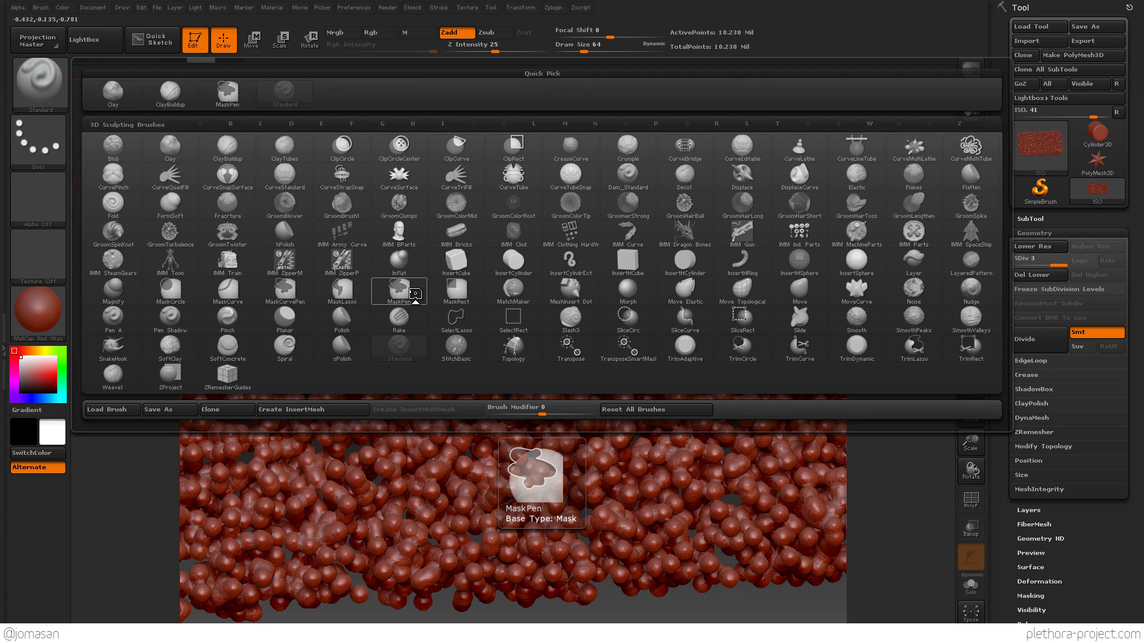
key("s")
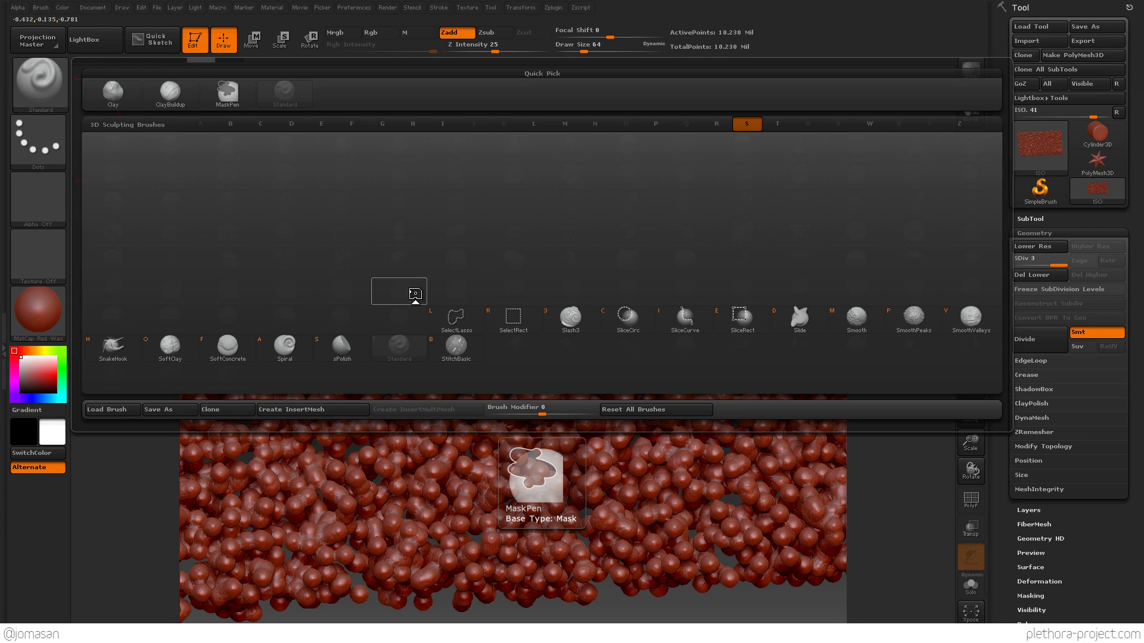
left_click(294, 352)
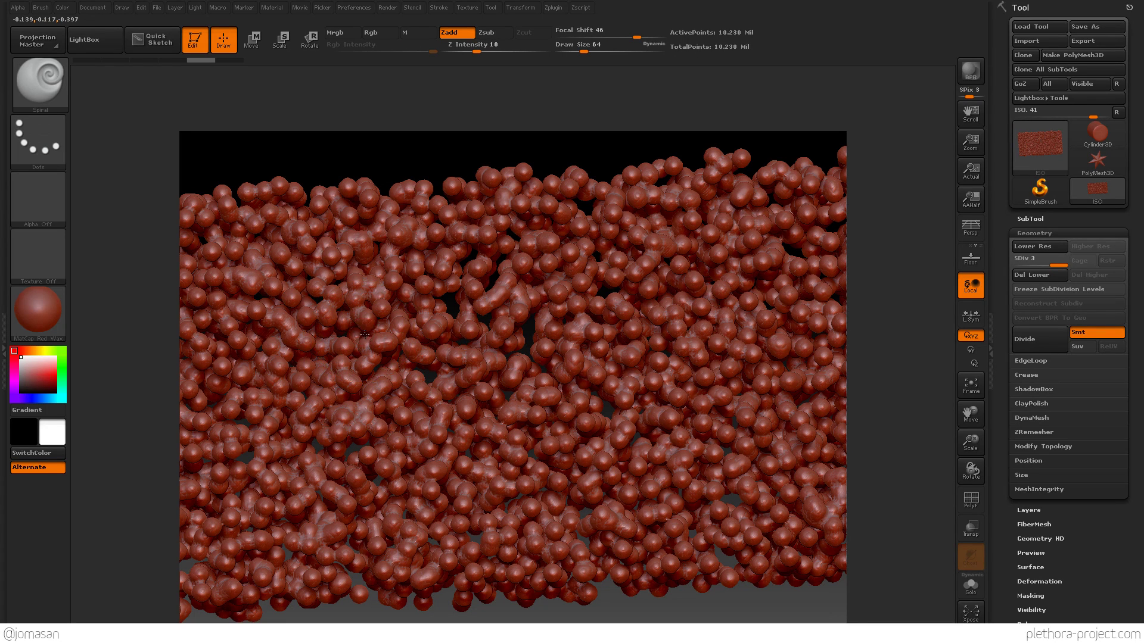
key("space")
key("space")
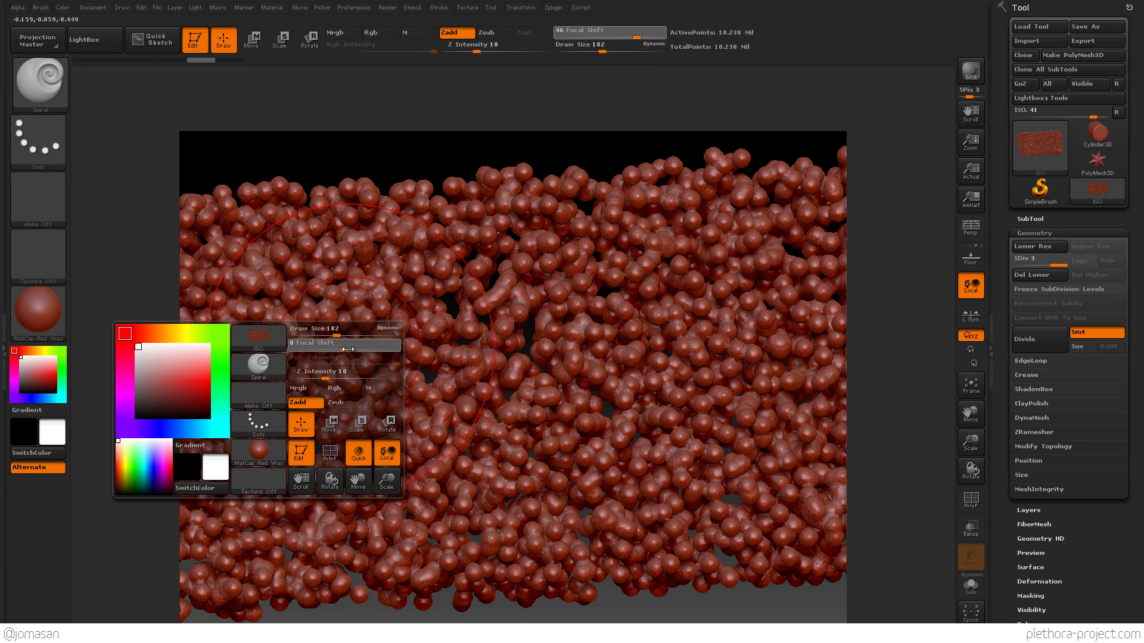
Step: Twist the merged spheres across the broad front of the ISO mesh into flowing swirls with repeated Spiral brush strokes
left_click_drag(335, 316, 367, 325)
mouse_move(480, 417)
right_mouse_down()
mouse_move(525, 447)
mouse_move(503, 435)
mouse_move(504, 367)
right_mouse_up()
left_click_drag(553, 383, 569, 384)
left_click_drag(689, 426, 737, 428)
left_click_drag(664, 306, 684, 307)
left_click_drag(579, 315, 602, 315)
left_click_drag(527, 312, 580, 310)
left_click_drag(390, 441, 415, 443)
left_click_drag(342, 447, 353, 444)
left_click_drag(345, 370, 373, 348)
left_click_drag(345, 310, 349, 310)
mouse_move(524, 441)
left_mouse_down()
mouse_move(518, 460)
mouse_move(464, 470)
mouse_move(430, 441)
left_mouse_up()
left_click_drag(586, 435, 600, 442)
left_click_drag(417, 442, 413, 445)
left_click_drag(363, 377, 381, 393)
mouse_move(694, 286)
left_mouse_down()
mouse_move(709, 310)
mouse_move(702, 341)
left_mouse_up()
mouse_move(588, 374)
right_mouse_down()
mouse_move(545, 353)
mouse_move(509, 408)
right_mouse_up()
mouse_move(608, 403)
left_mouse_down()
mouse_move(619, 416)
mouse_move(637, 407)
left_mouse_up()
mouse_move(595, 352)
left_mouse_down()
mouse_move(622, 332)
mouse_move(560, 239)
mouse_move(607, 260)
left_mouse_up()
left_click_drag(752, 225, 732, 231)
mouse_move(234, 267)
left_mouse_down()
mouse_move(243, 298)
mouse_move(269, 285)
left_mouse_up()
mouse_move(271, 316)
right_mouse_down()
mouse_move(376, 388)
mouse_move(253, 352)
mouse_move(285, 350)
mouse_move(283, 382)
mouse_move(318, 362)
right_mouse_up()
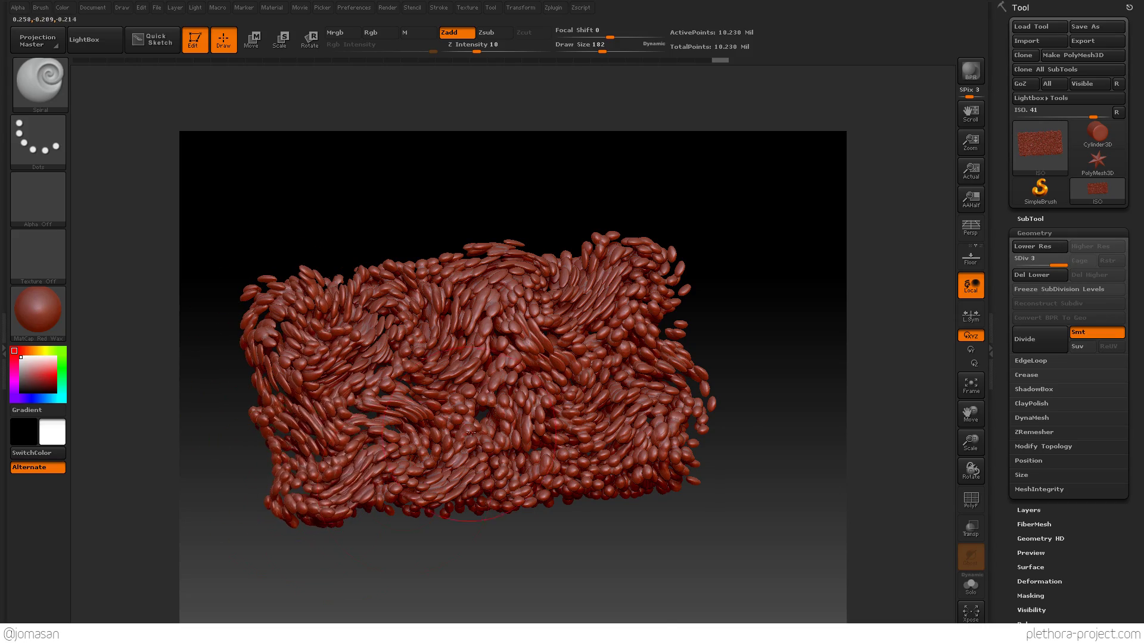
Step: Turn the mesh around and swirl the still round spheres on its other side, including the far end, with the Spiral brush
right_click_drag(313, 458, 438, 451)
mouse_move(504, 407)
right_mouse_down("ctrl")
mouse_move(527, 442)
mouse_move(572, 417)
mouse_move(595, 372)
mouse_move(572, 400)
mouse_move(503, 363)
mouse_move(468, 325)
mouse_move(460, 357)
mouse_move(375, 279)
right_mouse_up("ctrl")
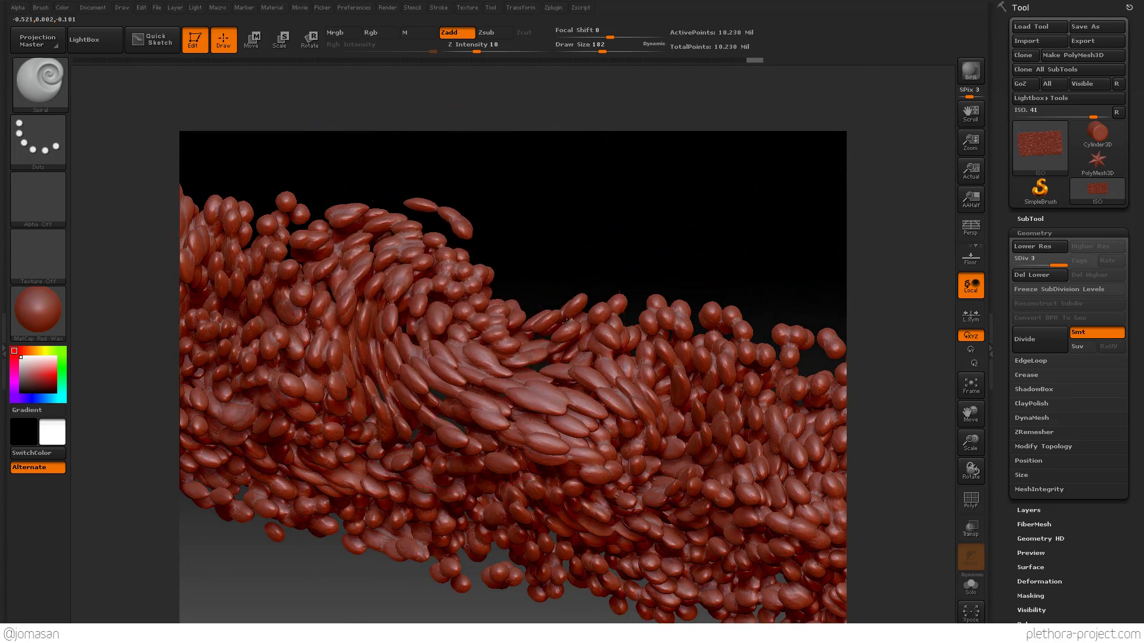
mouse_move(640, 351)
right_mouse_down()
mouse_move(645, 374)
mouse_move(630, 400)
mouse_move(614, 356)
mouse_move(600, 351)
mouse_move(504, 402)
right_mouse_up()
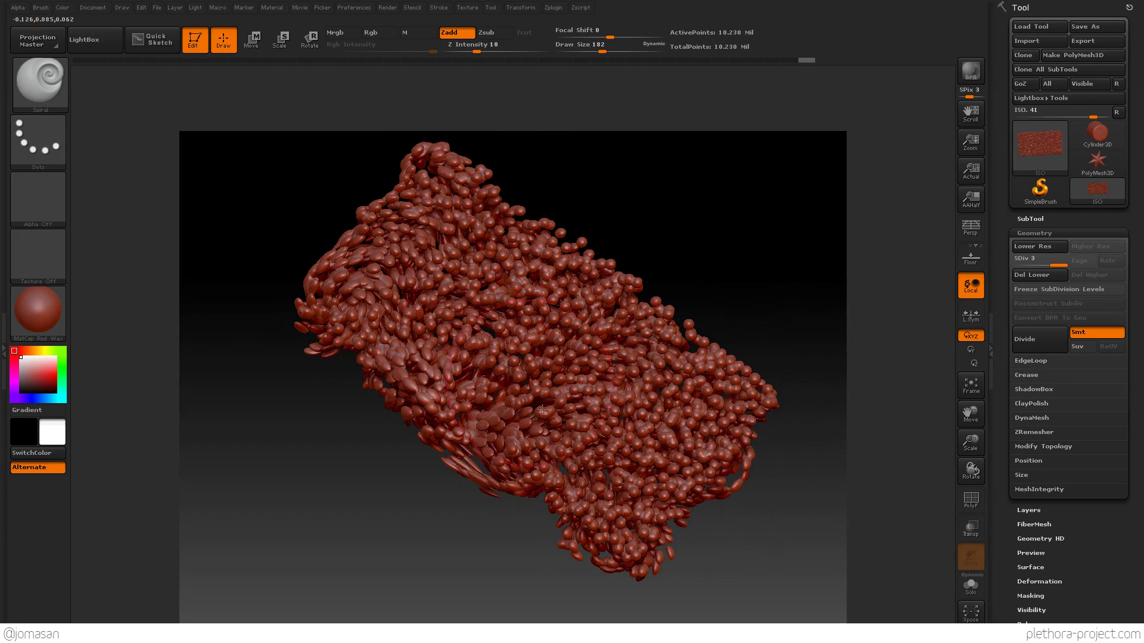
right_click_drag(520, 394, 530, 440, "ctrl")
mouse_move(595, 393)
right_mouse_down("alt")
mouse_move(518, 432)
mouse_move(546, 404)
right_mouse_up("alt")
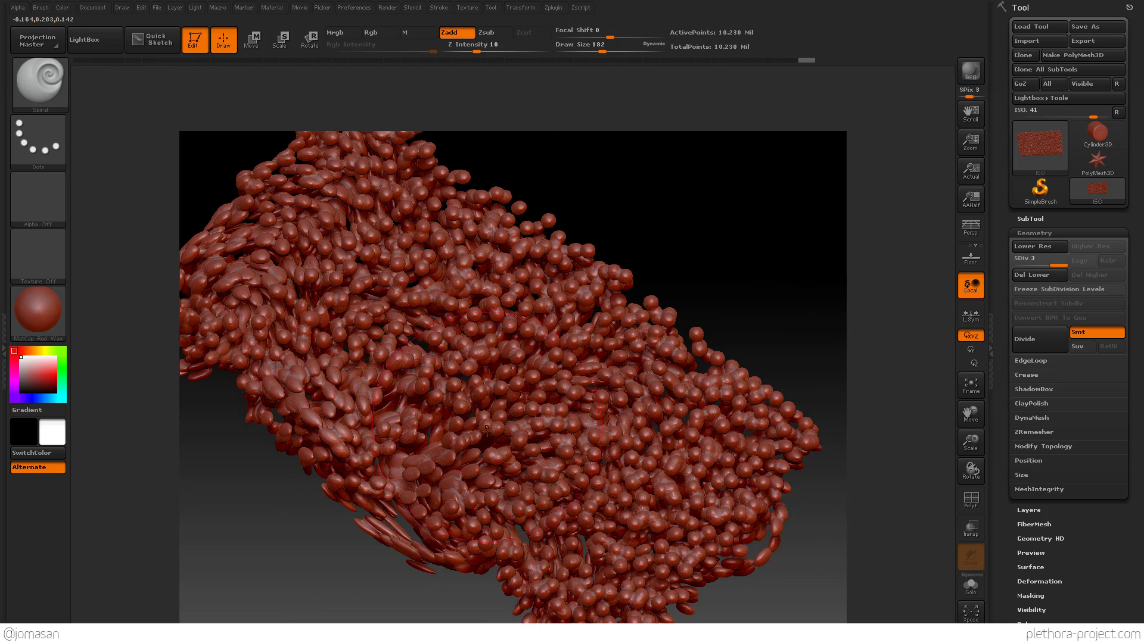
mouse_move(487, 431)
right_mouse_down()
mouse_move(516, 312)
mouse_move(451, 446)
mouse_move(492, 315)
mouse_move(497, 358)
right_mouse_up()
mouse_move(497, 298)
left_mouse_down()
mouse_move(552, 268)
mouse_move(725, 254)
left_mouse_up()
mouse_move(724, 253)
right_mouse_down()
mouse_move(502, 262)
mouse_move(534, 217)
mouse_move(527, 199)
mouse_move(453, 272)
right_mouse_up()
left_click_drag(453, 270, 519, 256)
mouse_move(380, 229)
left_mouse_down()
mouse_move(442, 212)
mouse_move(298, 148)
mouse_move(440, 236)
left_mouse_up()
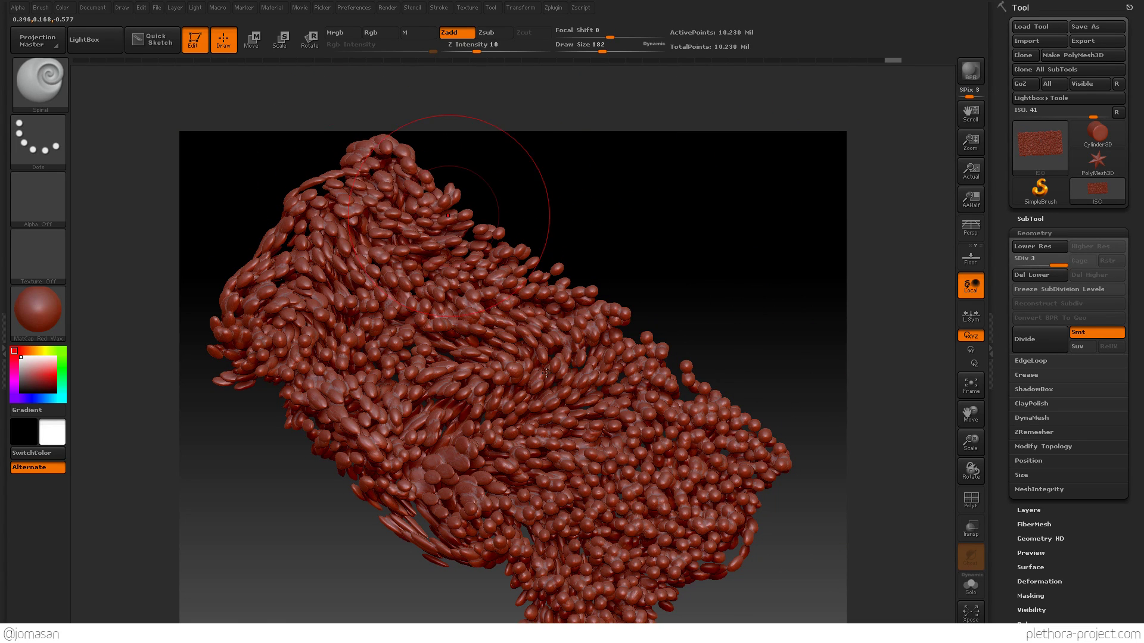
mouse_move(443, 196)
left_mouse_down()
mouse_move(470, 334)
mouse_move(754, 455)
mouse_move(620, 470)
mouse_move(685, 525)
mouse_move(636, 444)
mouse_move(576, 457)
mouse_move(630, 450)
mouse_move(557, 487)
left_mouse_up()
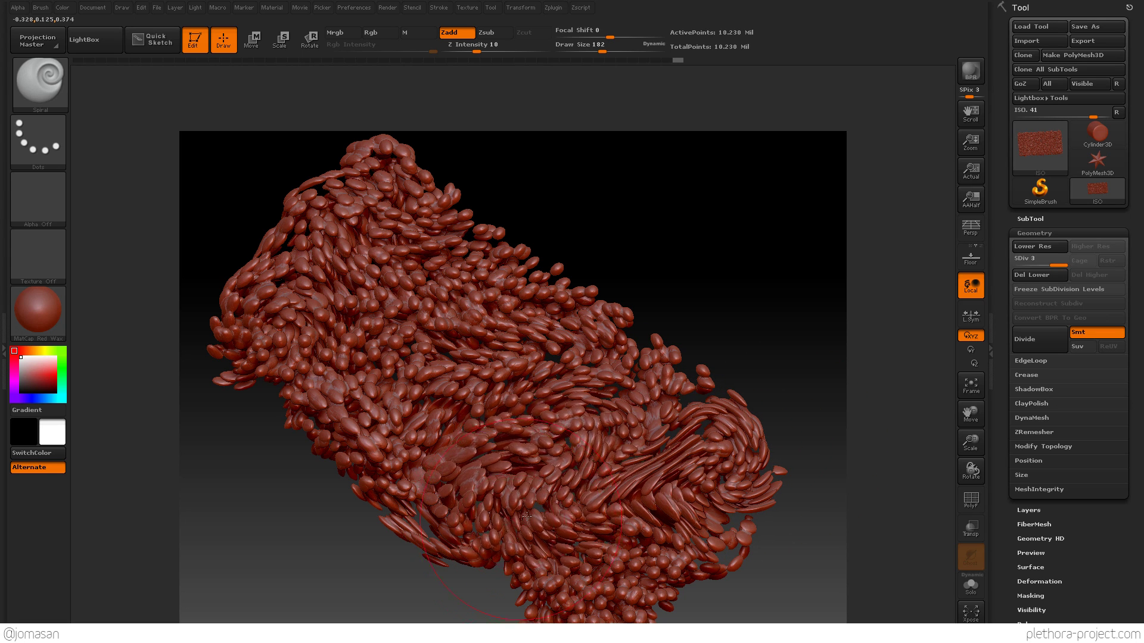
right_click_drag(528, 512, 561, 448)
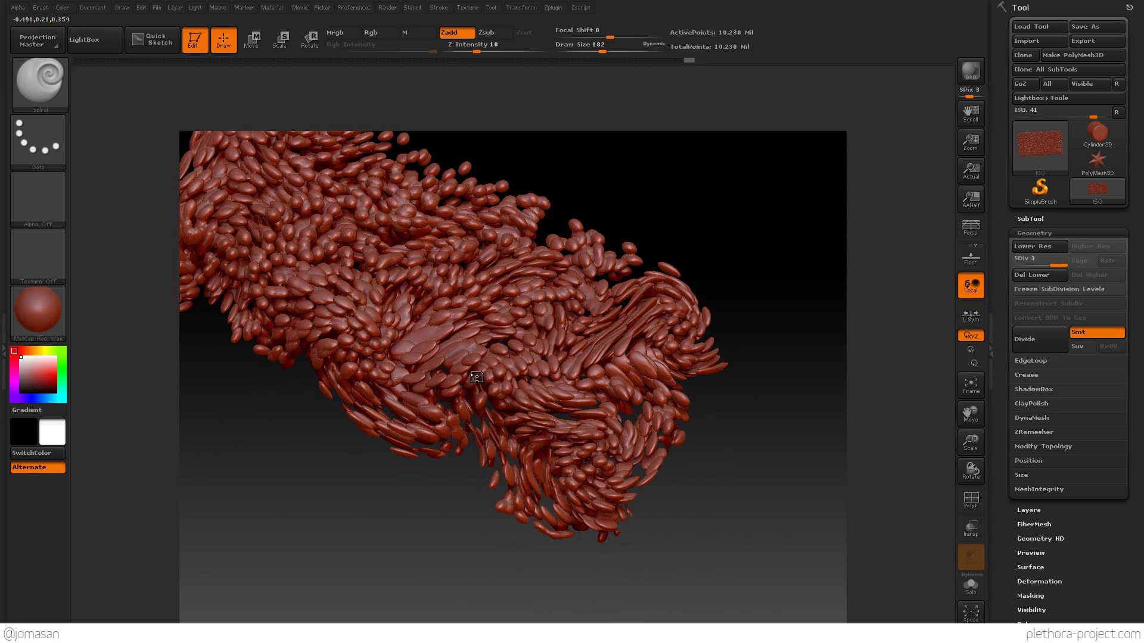
Step: Inspect the swirled surface up close and switch to the Move brush
mouse_move(430, 364)
right_mouse_down()
mouse_move(463, 280)
mouse_move(441, 238)
mouse_move(591, 496)
mouse_move(602, 316)
mouse_move(619, 378)
mouse_move(573, 353)
mouse_move(611, 381)
mouse_move(549, 401)
mouse_move(624, 444)
mouse_move(590, 369)
mouse_move(593, 246)
mouse_move(577, 444)
mouse_move(514, 316)
mouse_move(552, 279)
mouse_move(498, 466)
mouse_move(507, 334)
right_mouse_up()
mouse_move(508, 334)
right_mouse_down("ctrl")
mouse_move(528, 417)
mouse_move(544, 416)
right_mouse_up("ctrl")
right_click_drag(539, 347, 511, 599, "alt")
right_click_drag(612, 307, 504, 322, "ctrl")
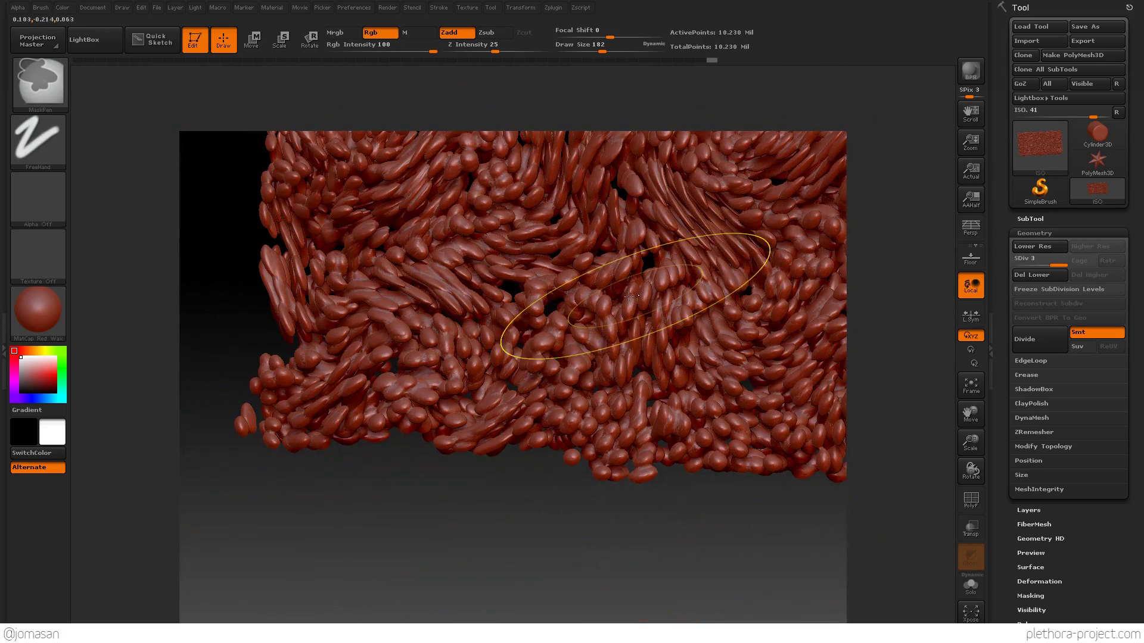
right_click_drag(610, 301, 533, 468, "alt")
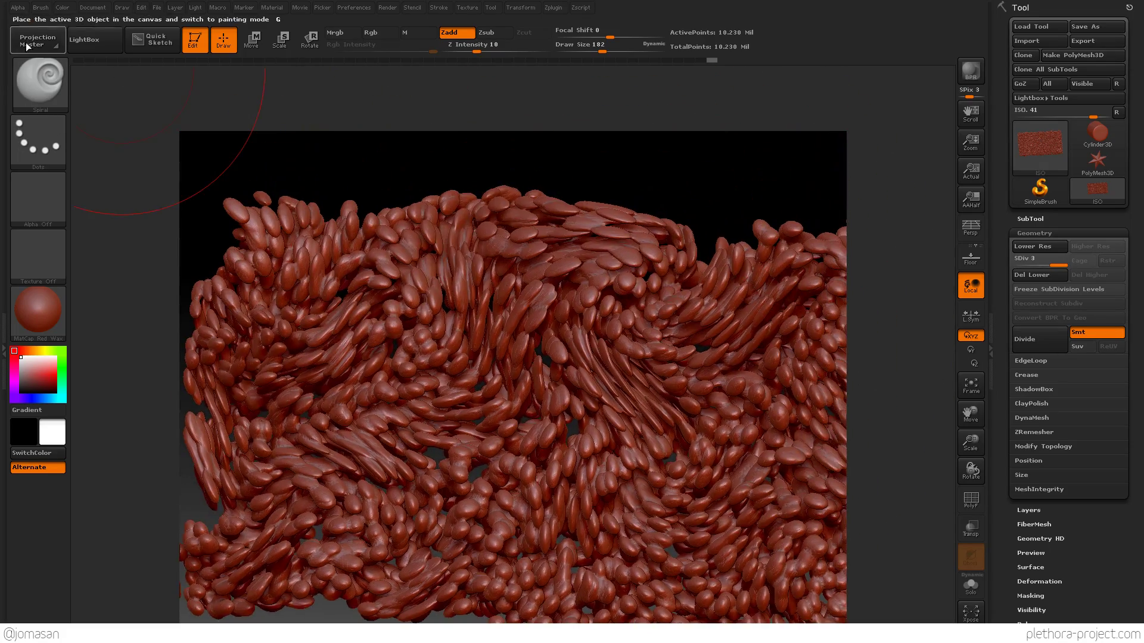
left_click(37, 89)
key("m")
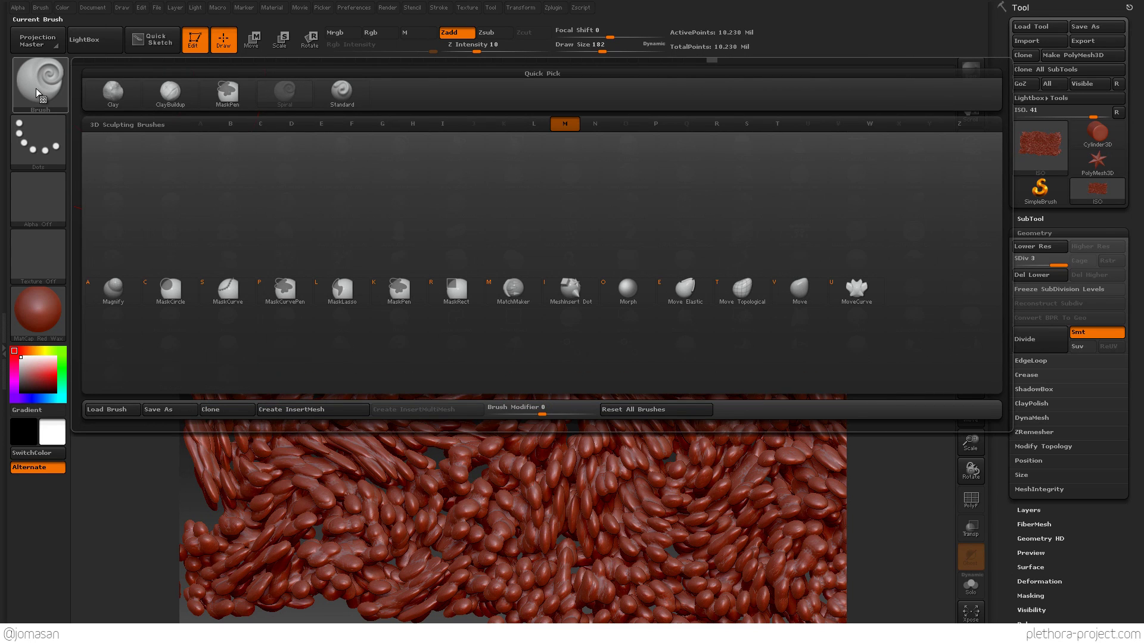
left_click(796, 289)
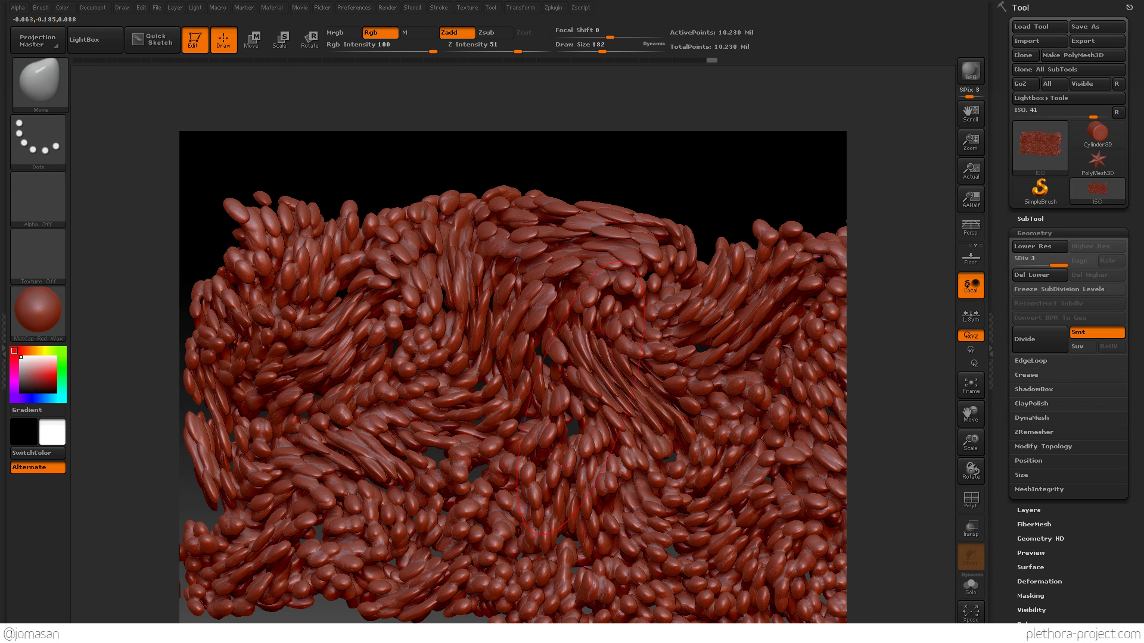
Step: Pull the swirls in the middle and lower part of the front into long curved strands with the Move brush
mouse_move(587, 391)
right_mouse_down("alt")
mouse_move(532, 389)
mouse_move(575, 358)
mouse_move(555, 403)
mouse_move(496, 396)
right_mouse_up("alt")
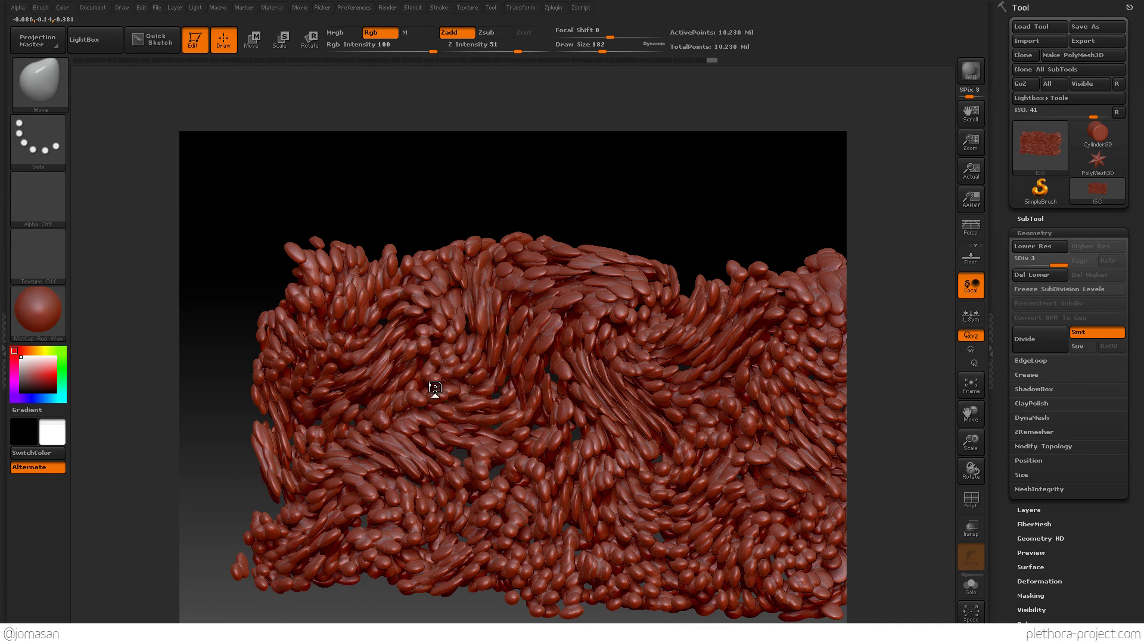
mouse_move(390, 383)
left_mouse_down()
mouse_move(373, 341)
mouse_move(327, 345)
left_mouse_up()
left_click_drag(413, 434, 390, 400)
mouse_move(488, 469)
left_mouse_down()
mouse_move(558, 454)
mouse_move(536, 453)
mouse_move(548, 405)
mouse_move(638, 413)
mouse_move(686, 393)
mouse_move(714, 354)
mouse_move(747, 398)
left_mouse_up()
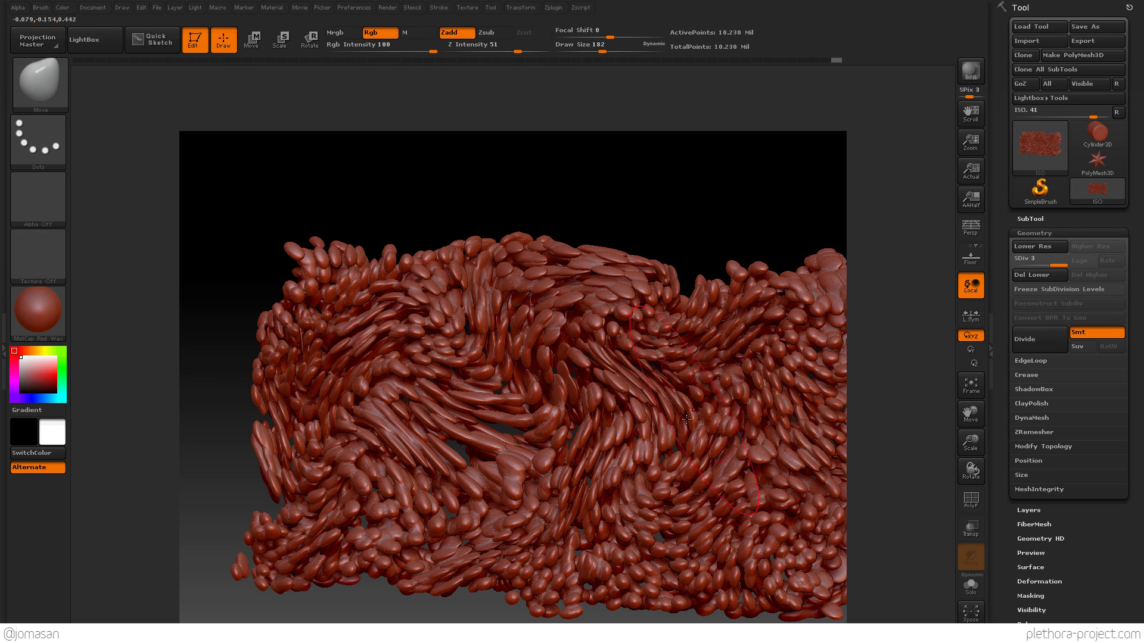
mouse_move(492, 468)
left_mouse_down()
mouse_move(536, 500)
mouse_move(649, 520)
mouse_move(673, 508)
left_mouse_up()
left_click_drag(770, 505, 657, 510)
left_click_drag(404, 480, 347, 482)
left_click_drag(346, 402, 336, 380)
Step: Reshape the upper, left and lower areas of the front with further Move brush strokes
mouse_move(565, 451)
right_mouse_down()
mouse_move(581, 441)
mouse_move(539, 437)
mouse_move(485, 410)
mouse_move(569, 423)
mouse_move(534, 430)
right_mouse_up()
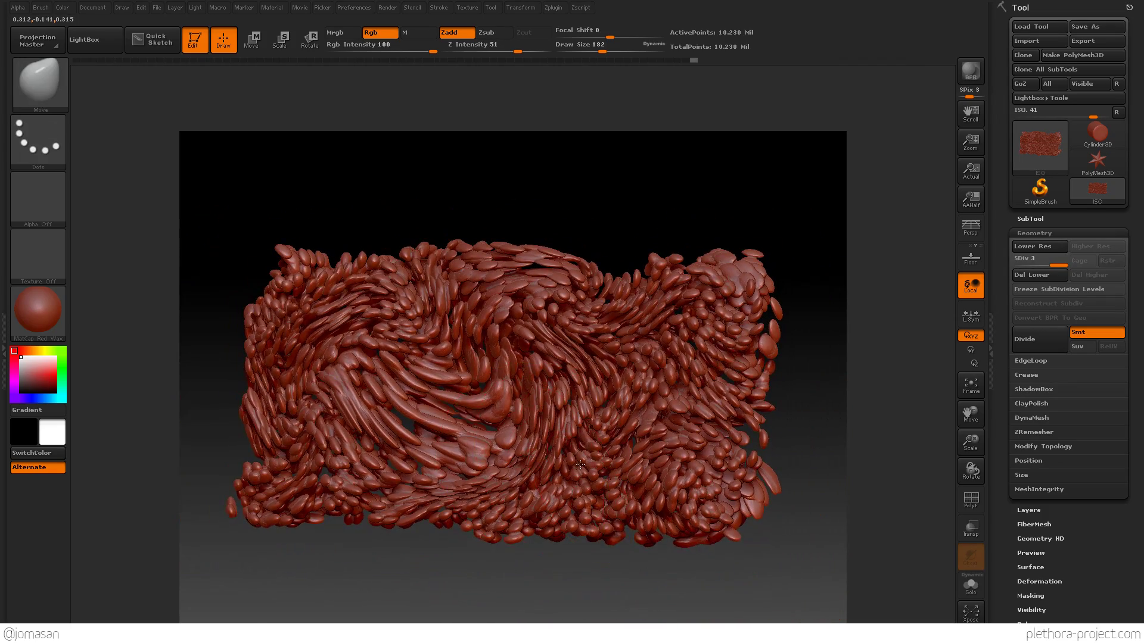
mouse_move(581, 464)
right_mouse_down()
mouse_move(506, 438)
mouse_move(572, 390)
mouse_move(511, 397)
right_mouse_up()
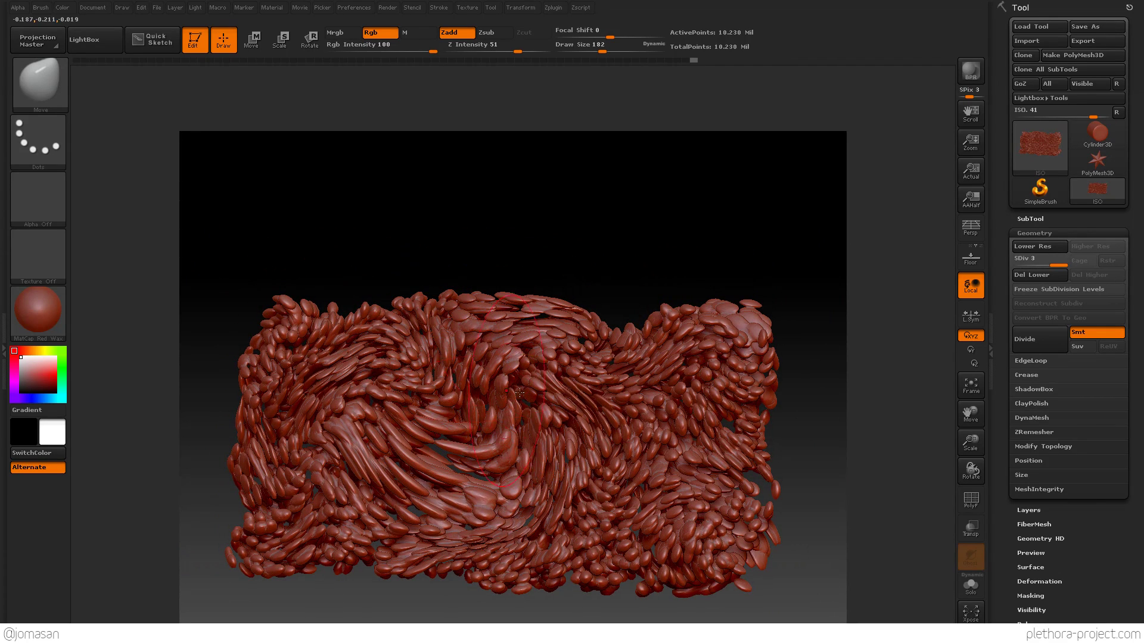
mouse_move(579, 388)
left_mouse_down()
mouse_move(694, 408)
mouse_move(778, 345)
mouse_move(685, 322)
mouse_move(580, 328)
left_mouse_up()
mouse_move(370, 322)
left_mouse_down()
mouse_move(312, 327)
mouse_move(256, 429)
mouse_move(274, 483)
mouse_move(376, 526)
left_mouse_up()
mouse_move(466, 578)
left_mouse_down()
mouse_move(743, 507)
mouse_move(733, 467)
mouse_move(743, 416)
mouse_move(675, 426)
left_mouse_up()
mouse_move(610, 473)
right_mouse_down()
mouse_move(680, 468)
mouse_move(595, 471)
right_mouse_up()
left_click_drag(507, 438, 470, 411)
Step: Stretch the pieces around the centre and the end of the mesh with the Move brush, and review the whole form
mouse_move(512, 470)
right_mouse_down()
mouse_move(537, 441)
mouse_move(618, 445)
right_mouse_up()
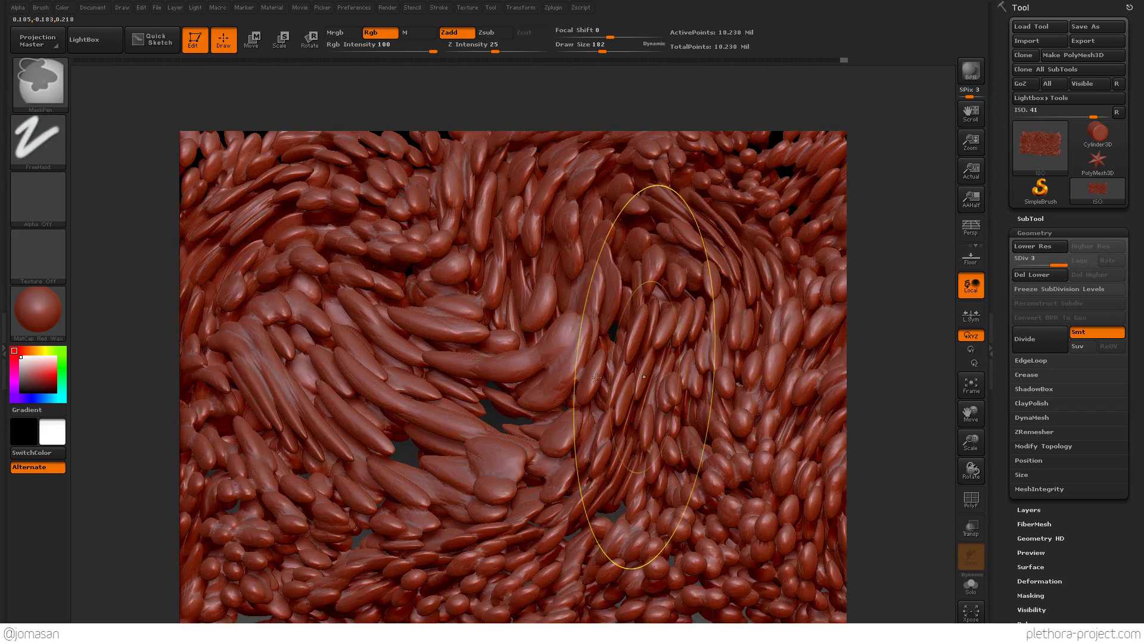
right_click_drag(644, 377, 548, 321, "ctrl")
left_click_drag(548, 322, 469, 380)
left_click_drag(584, 371, 480, 268)
left_click_drag(562, 264, 583, 289)
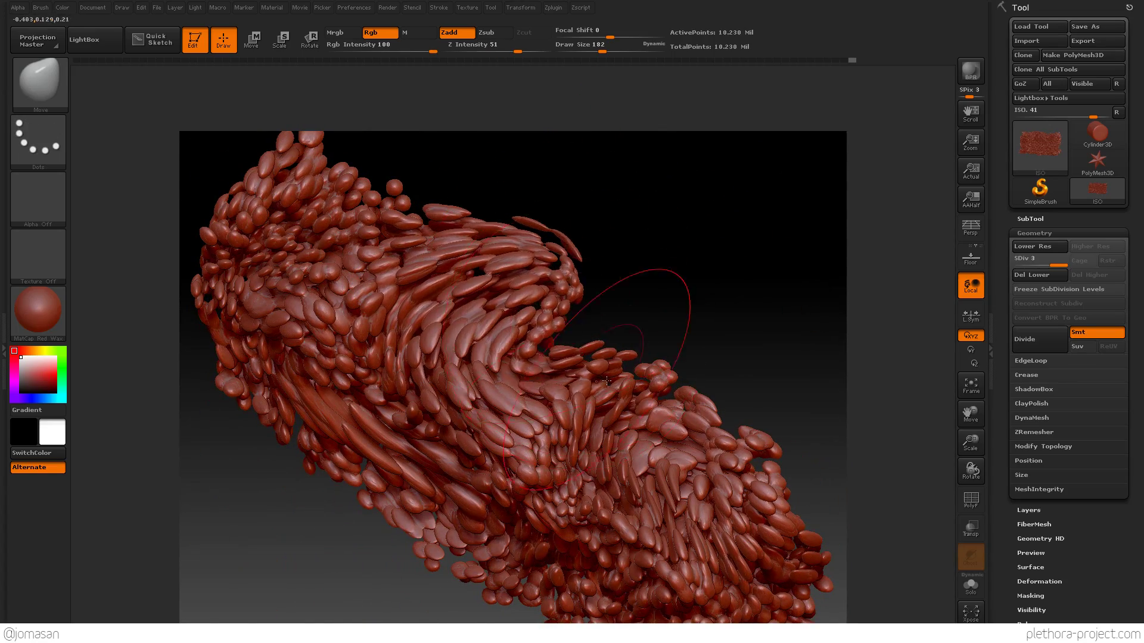
mouse_move(388, 231)
left_mouse_down()
mouse_move(401, 211)
mouse_move(350, 194)
left_mouse_up()
left_click_drag(298, 229, 286, 213)
mouse_move(558, 377)
right_mouse_down()
mouse_move(507, 476)
mouse_move(484, 421)
right_mouse_up()
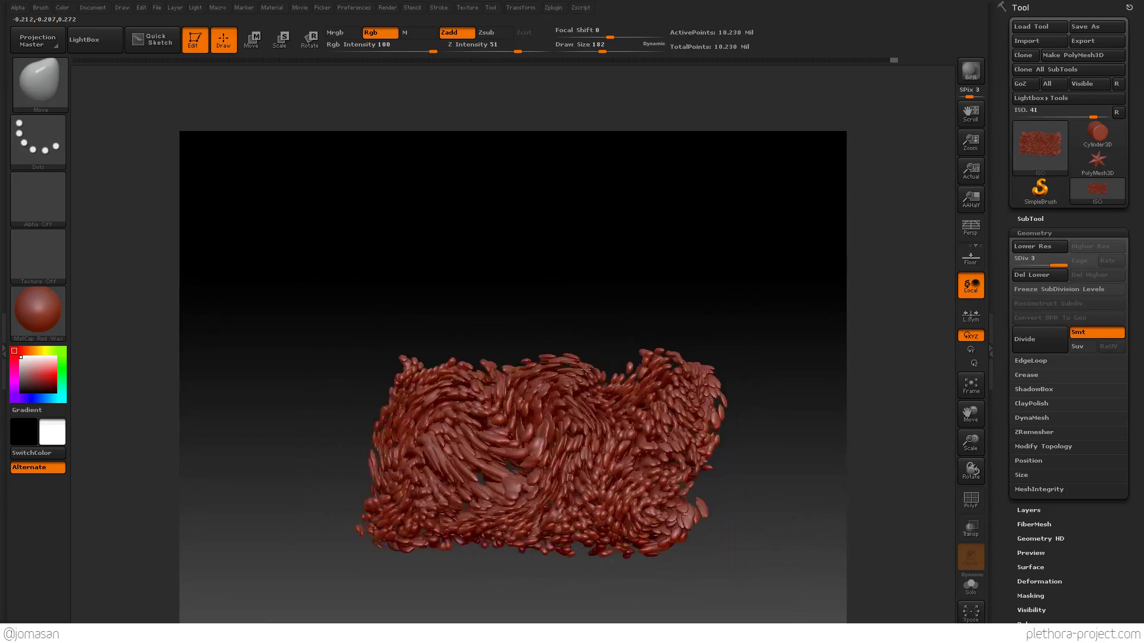
mouse_move(609, 405)
right_mouse_down("ctrl")
mouse_move(528, 427)
mouse_move(575, 395)
mouse_move(654, 404)
mouse_move(565, 356)
mouse_move(512, 381)
mouse_move(566, 405)
mouse_move(553, 399)
mouse_move(599, 401)
mouse_move(611, 448)
mouse_move(541, 429)
right_mouse_up("ctrl")
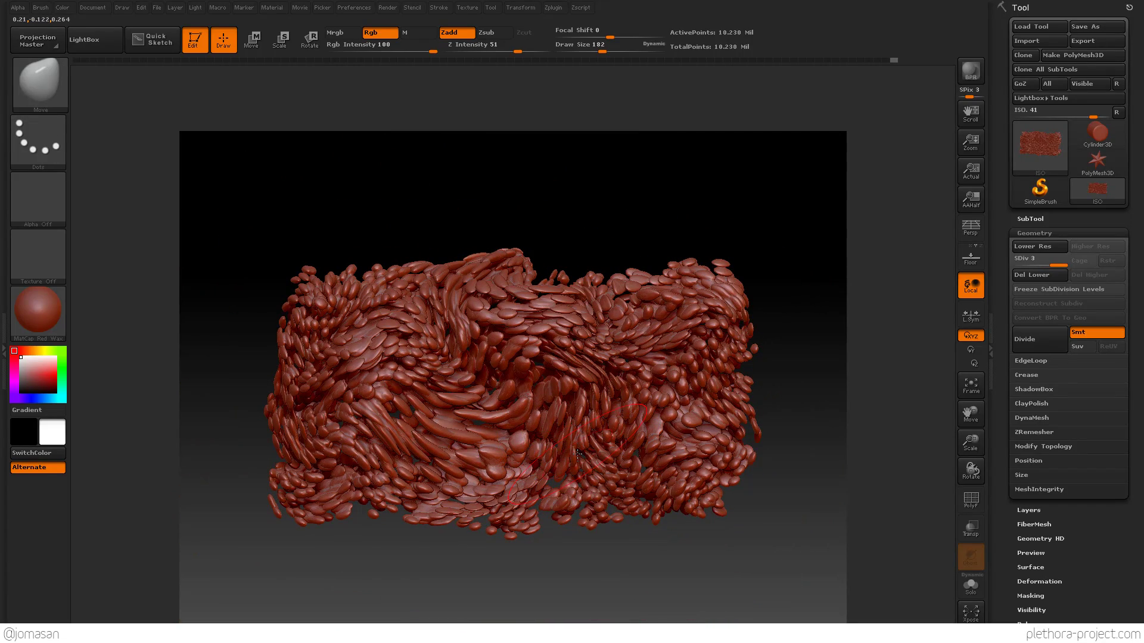